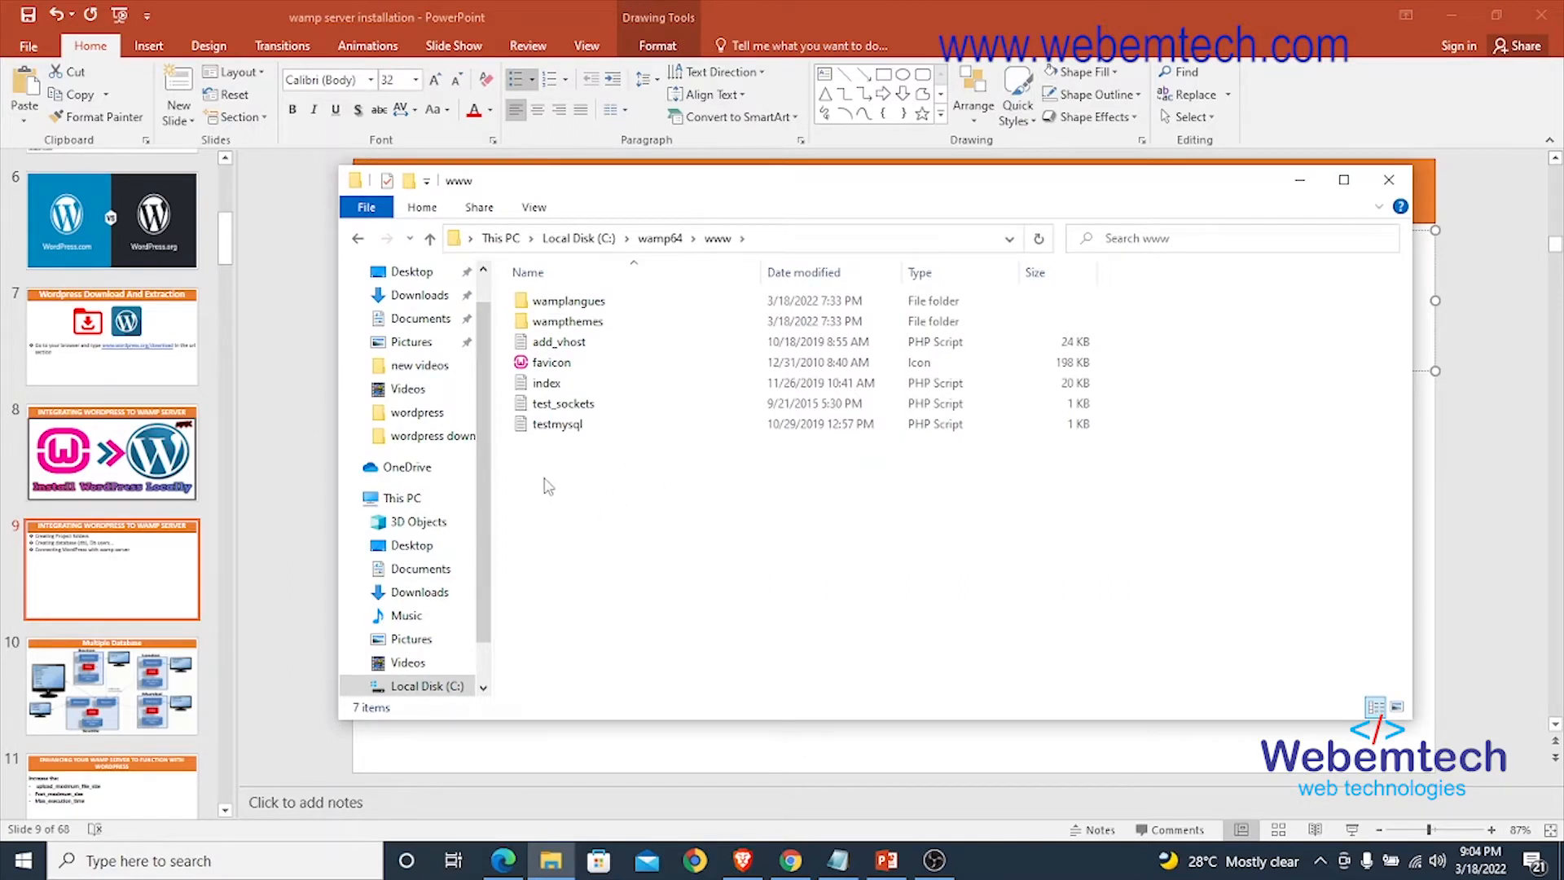
Step: Make a new folder named 'project 1' in C:\wamp64\www and close the Explorer window
{"action": "right_click", "coordinate": [613, 454]}
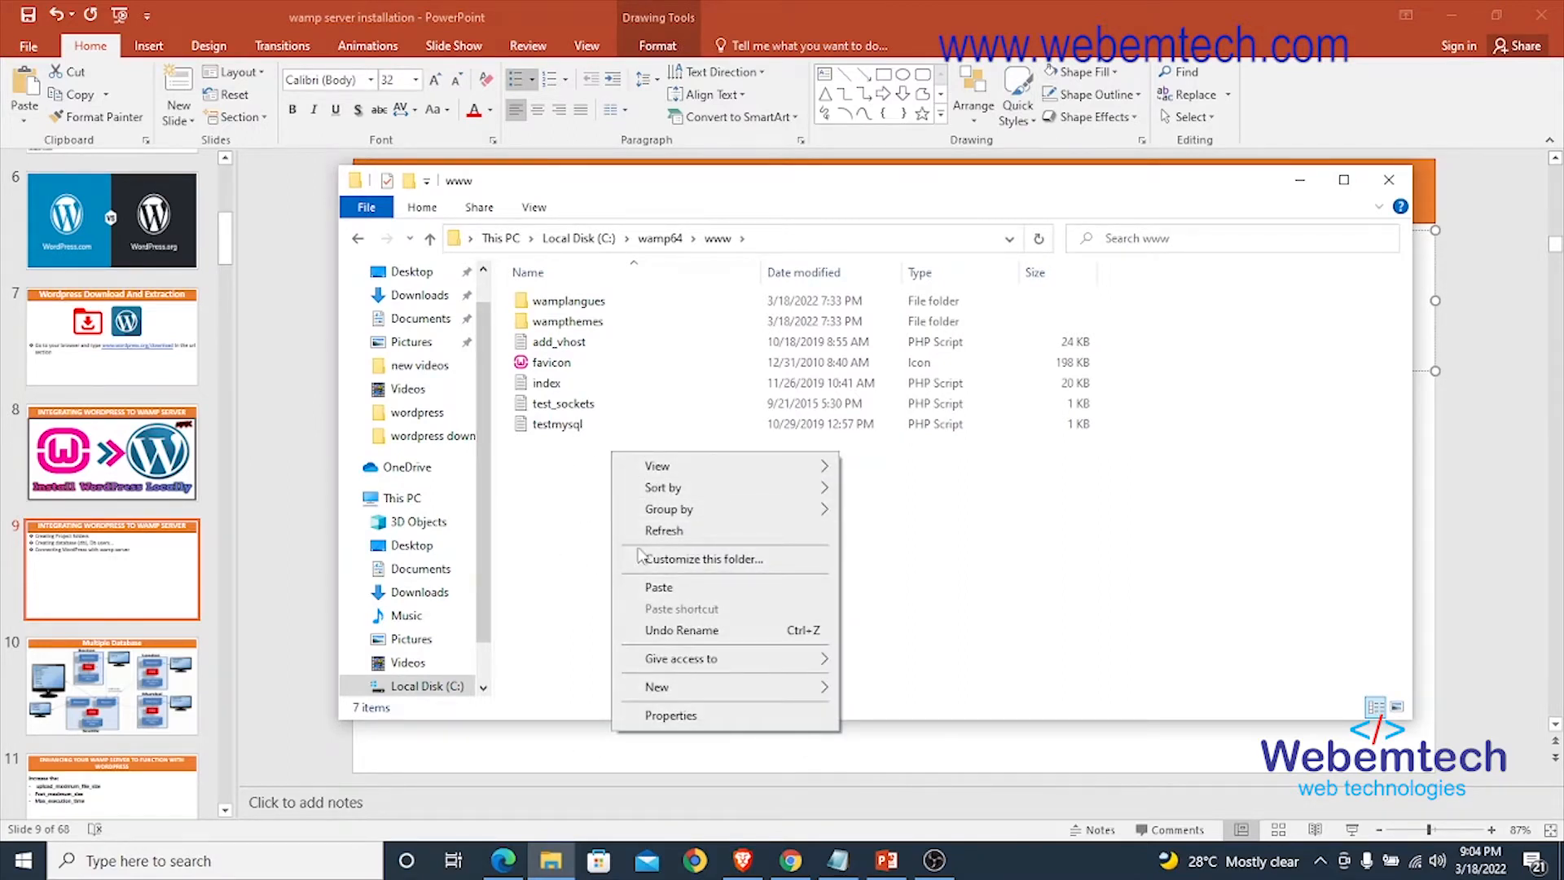
{"action": "mouse_move", "coordinate": [659, 691]}
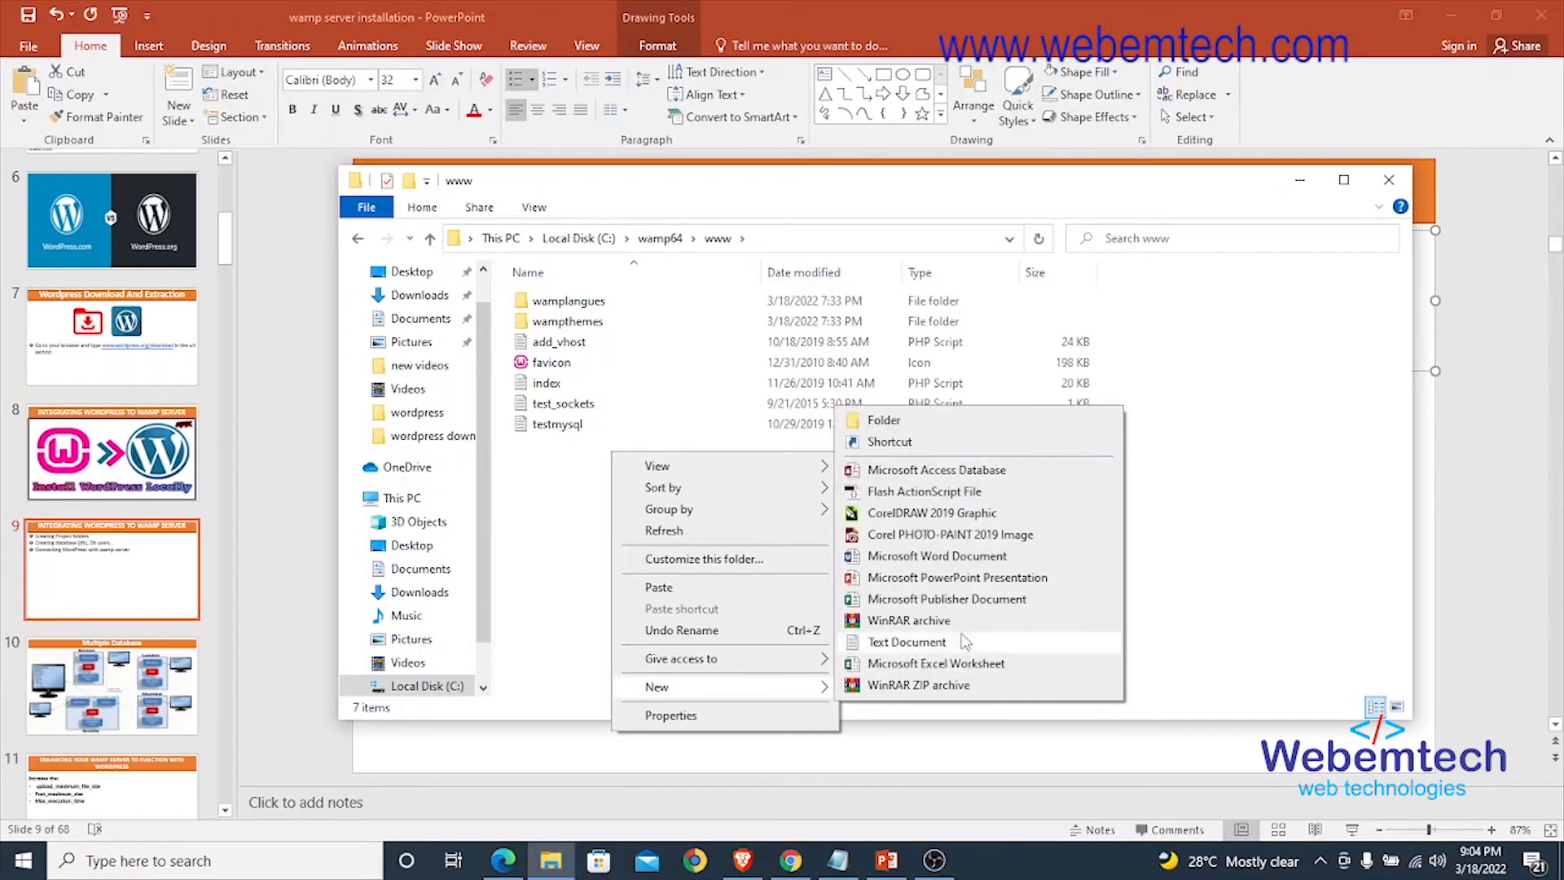
{"action": "left_click", "coordinate": [934, 423]}
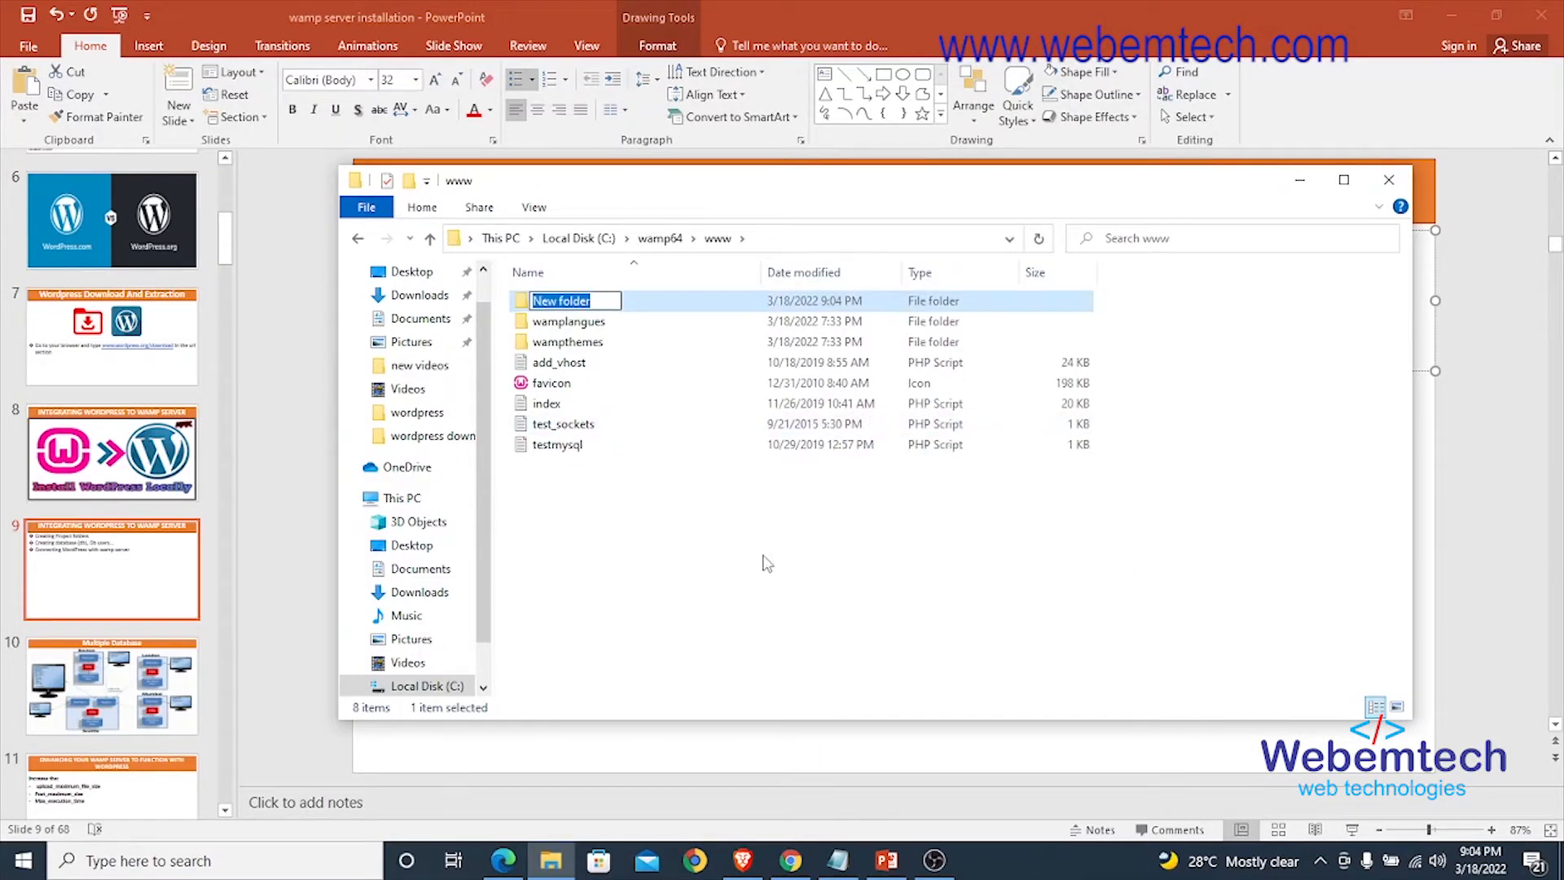
{"action": "type", "text": "project 1"}
{"action": "key", "text": "Return"}
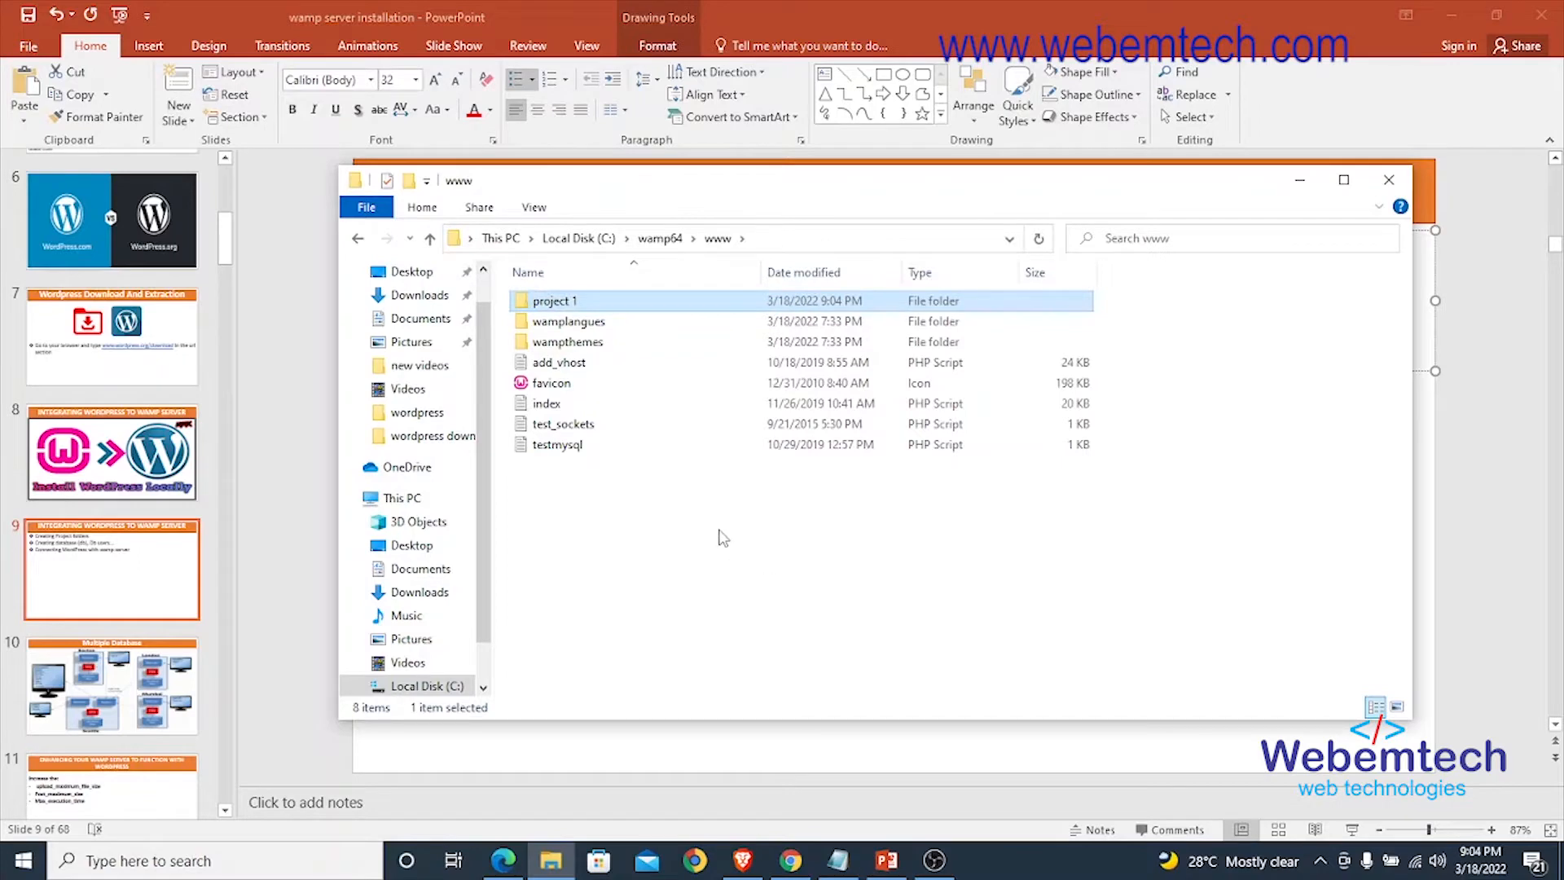
{"action": "left_click", "coordinate": [1389, 179]}
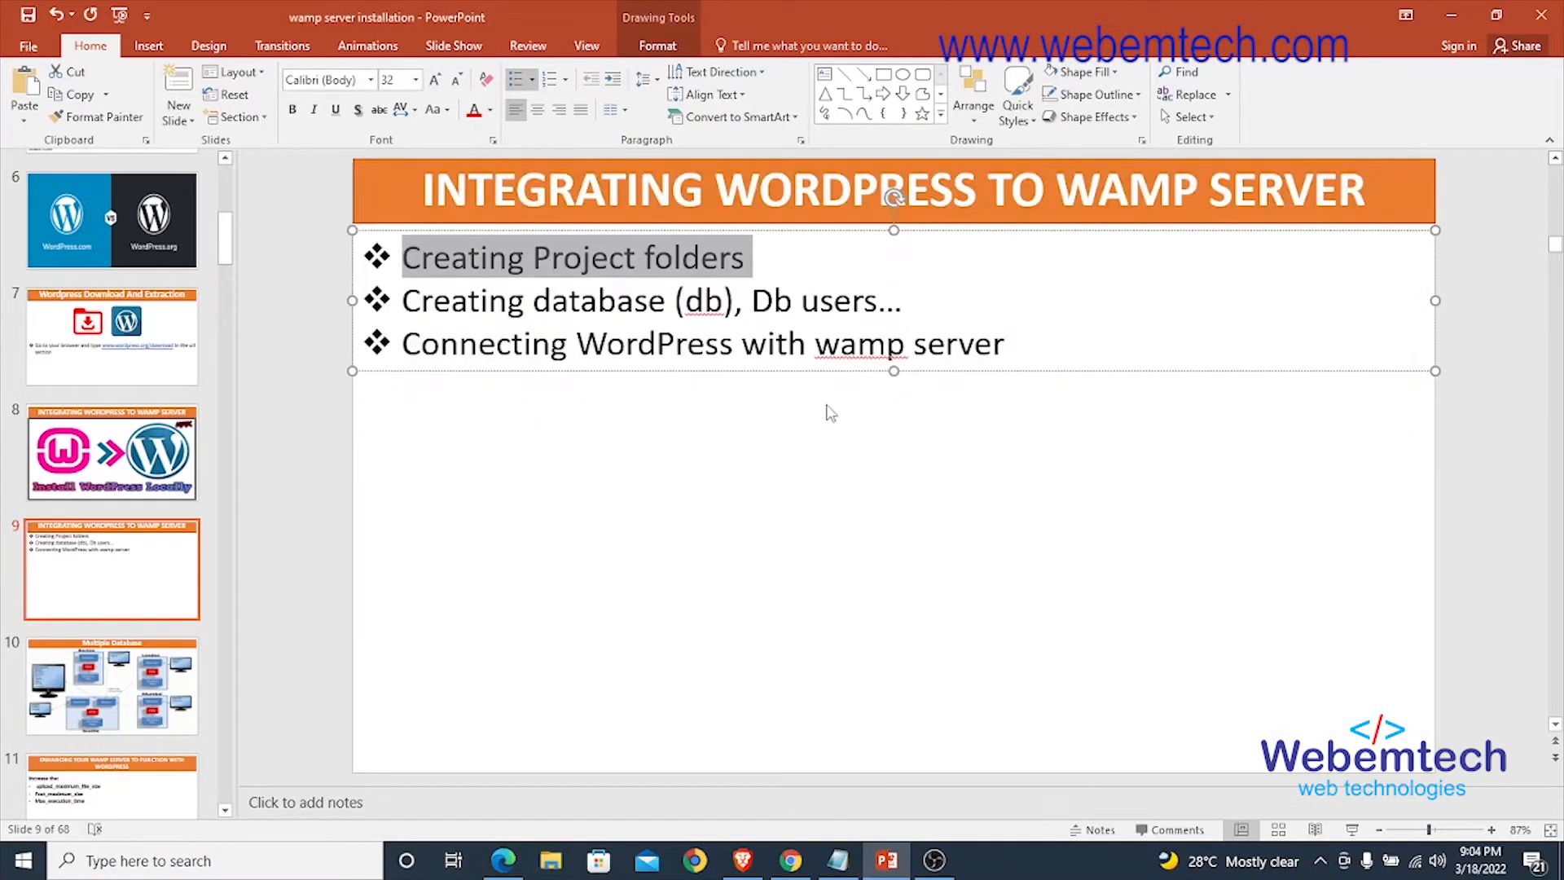
Step: Minimise the presentation and browse into web project > wordpress on the desktop
{"action": "left_click", "coordinate": [551, 860]}
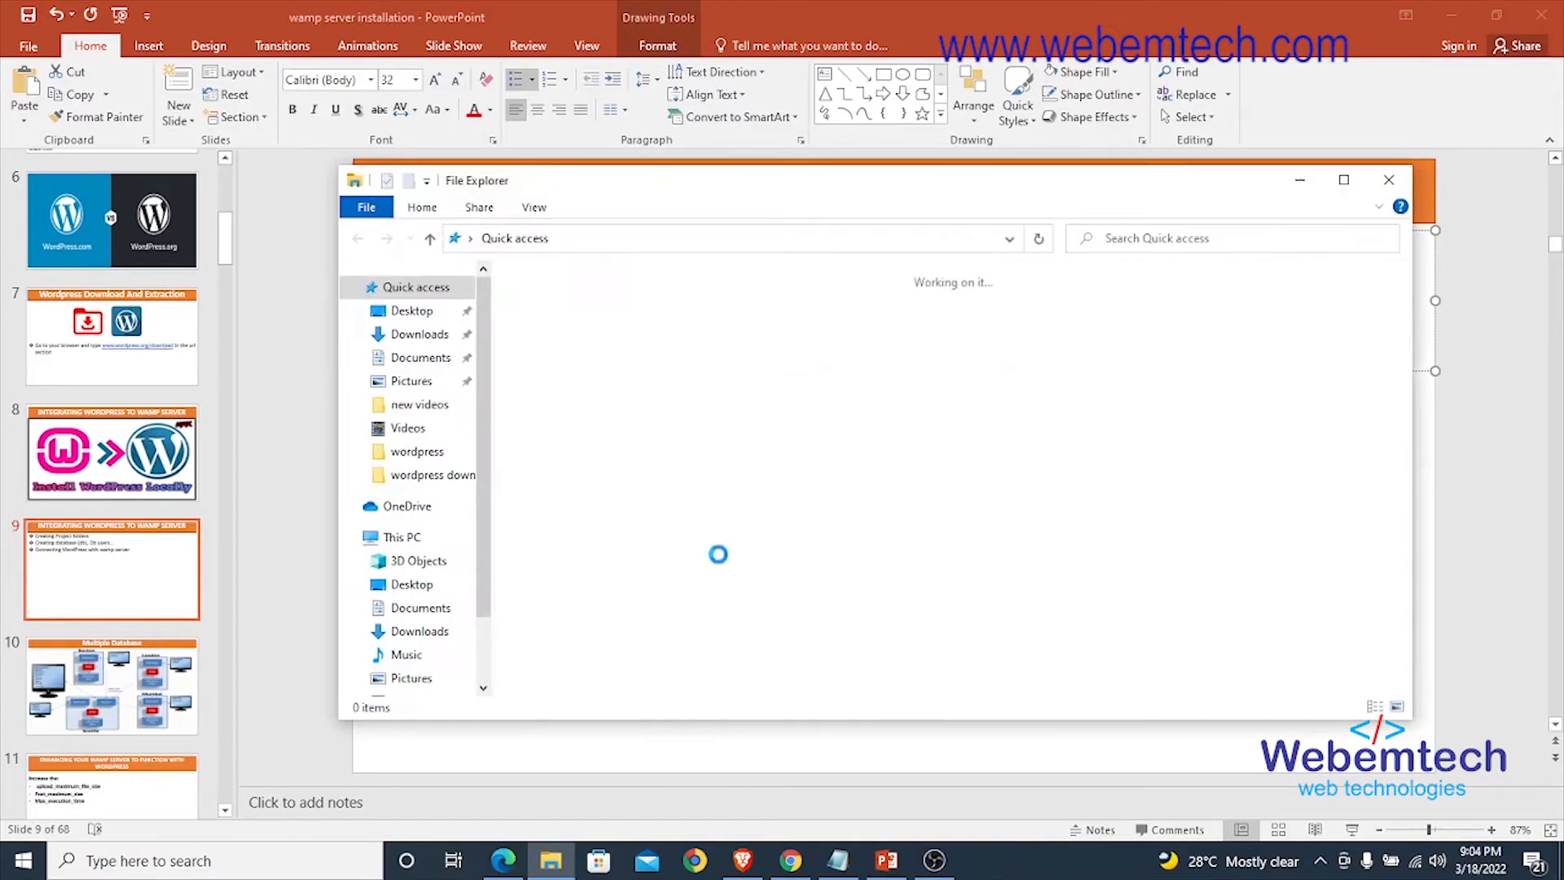
{"action": "left_click", "coordinate": [1405, 187]}
{"action": "left_click", "coordinate": [1451, 14]}
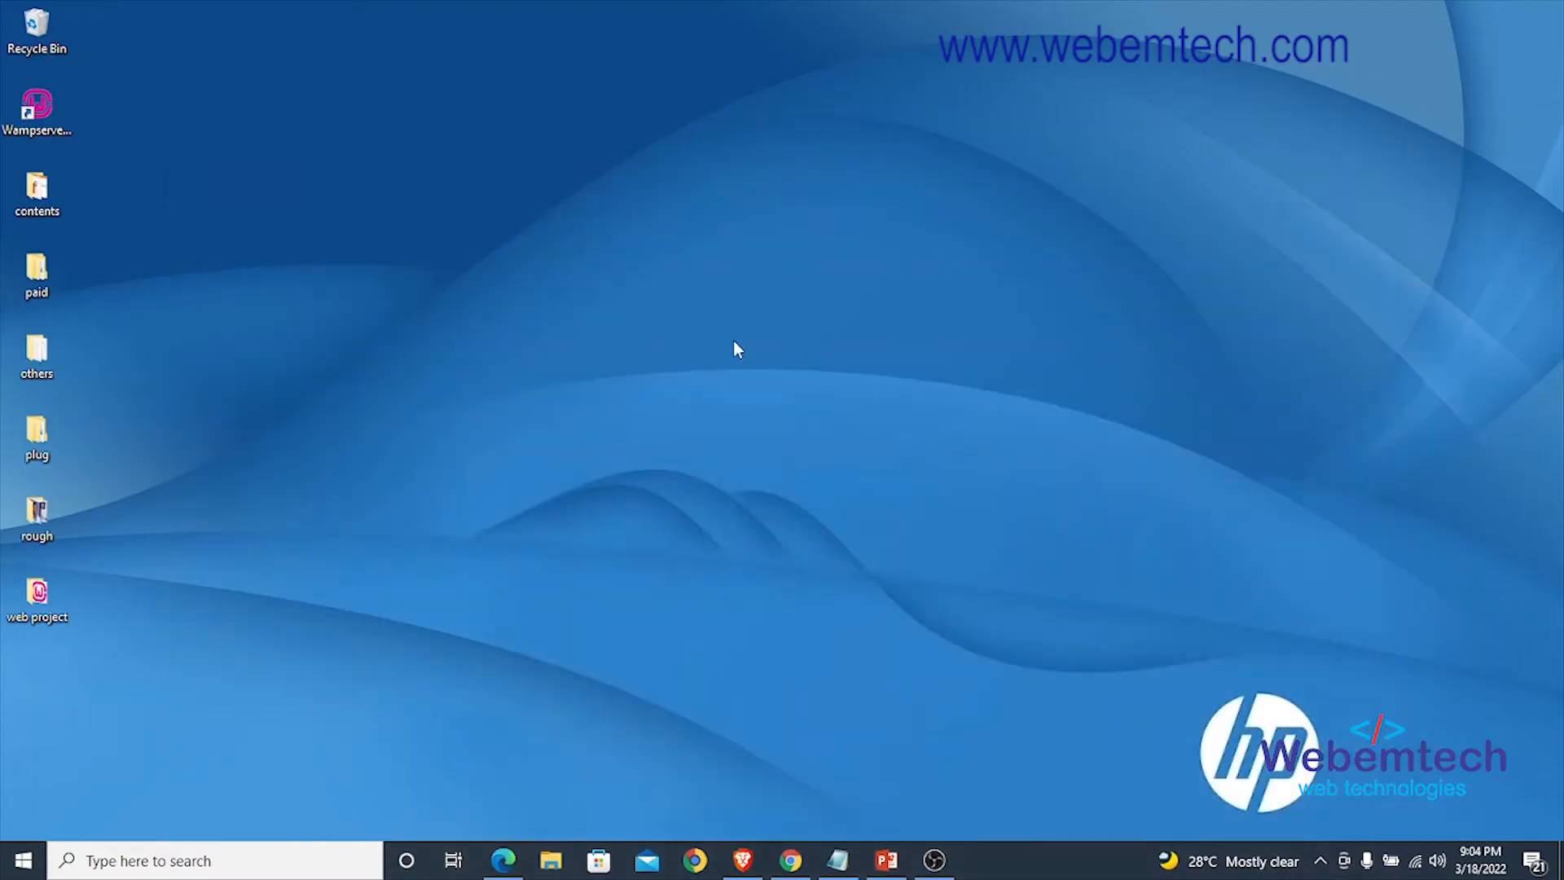
{"action": "double_click", "coordinate": [57, 611]}
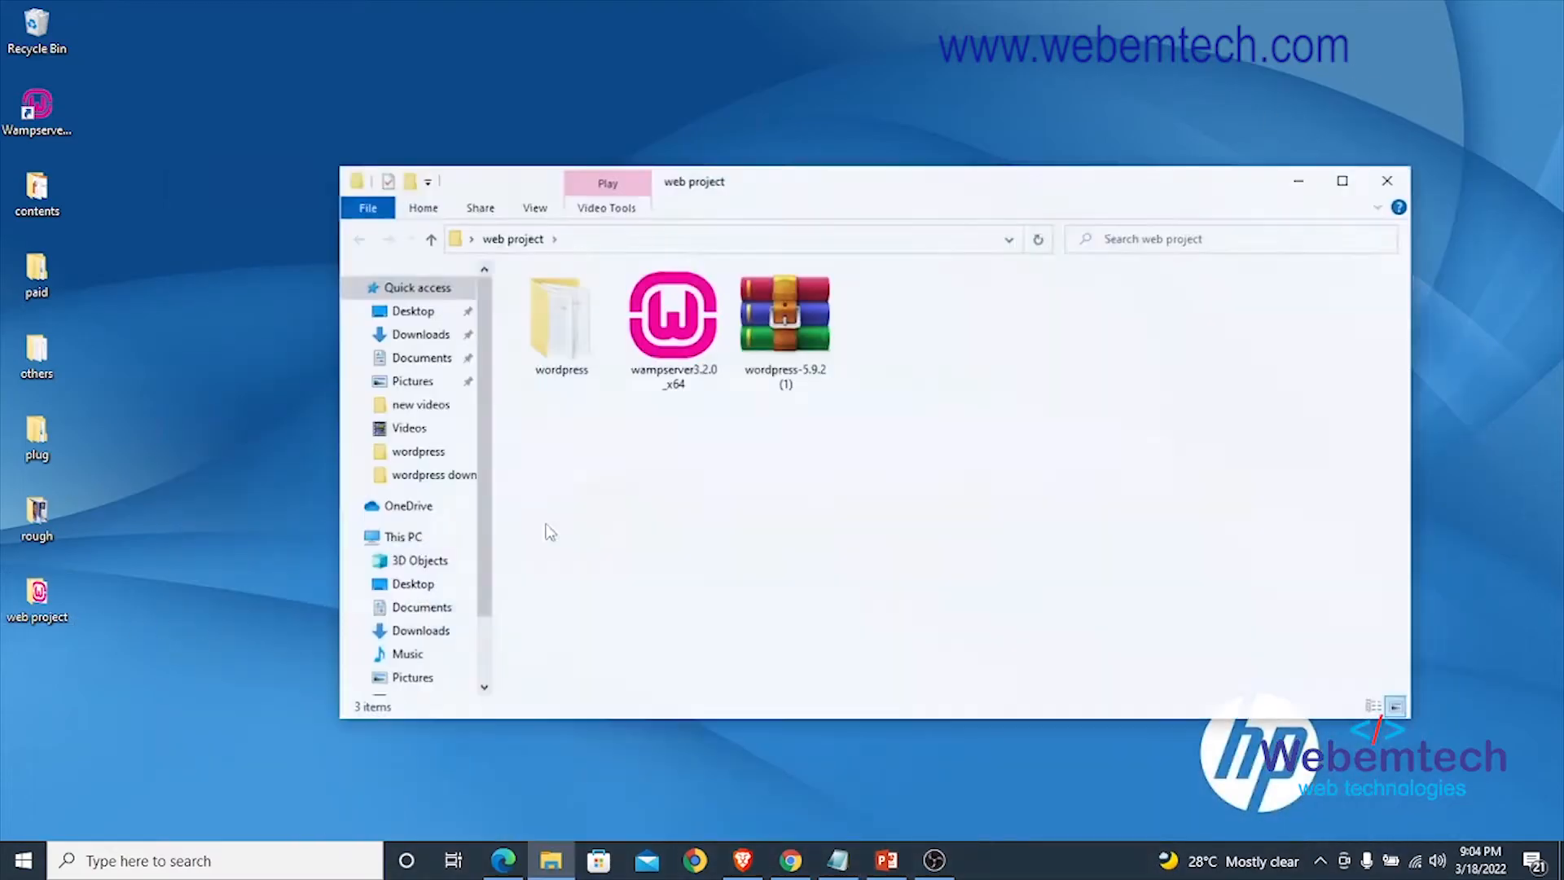
{"action": "double_click", "coordinate": [574, 322]}
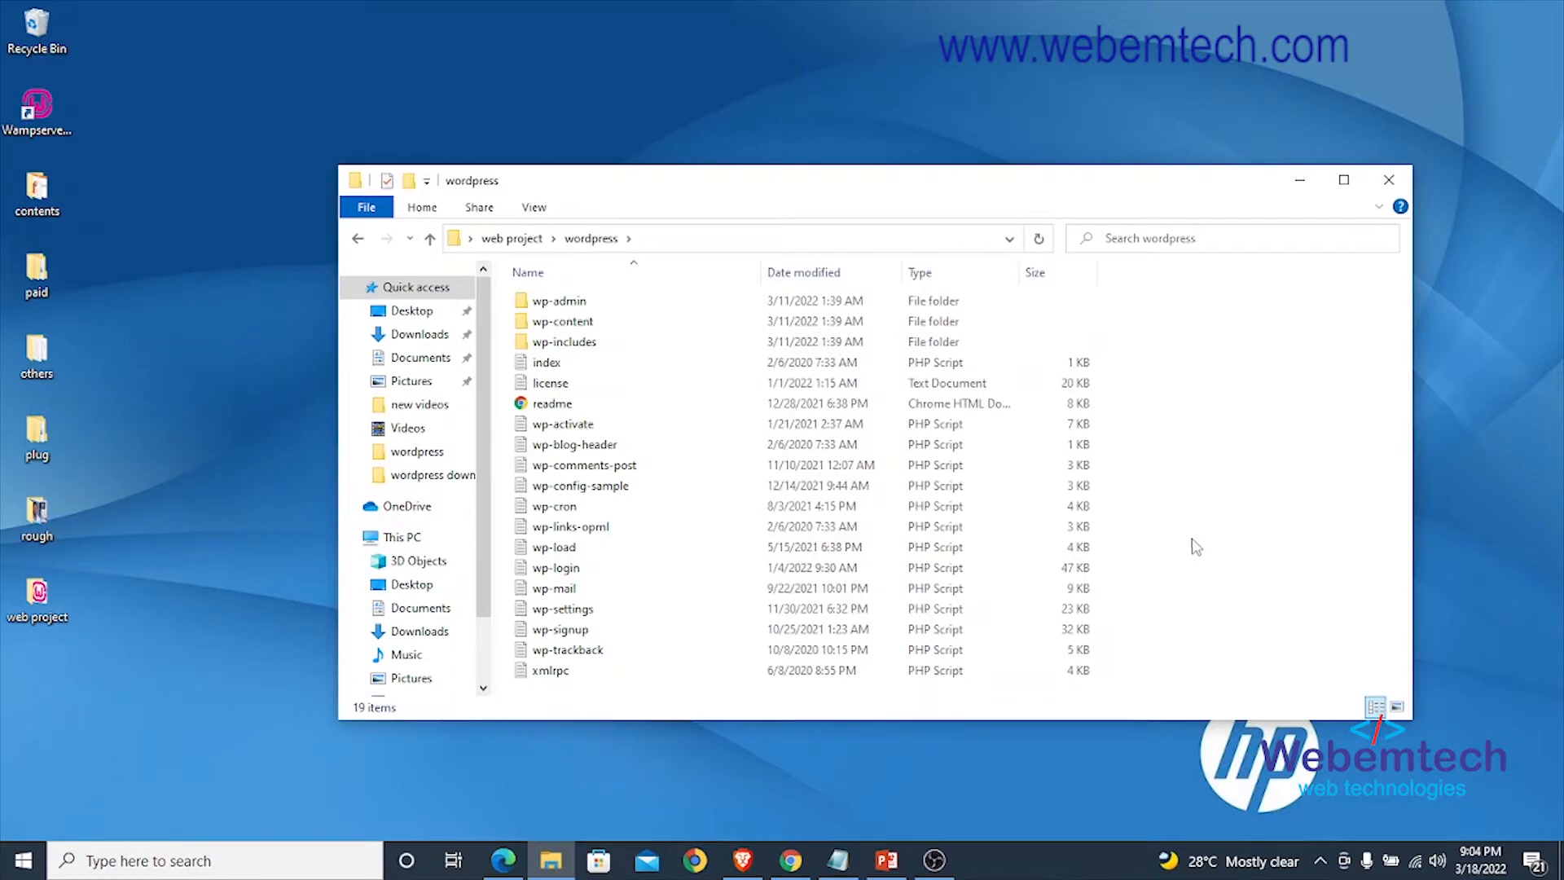
Step: Copy all 19 WordPress files and go back up to the web project folder
{"action": "key", "text": "ctrl+a"}
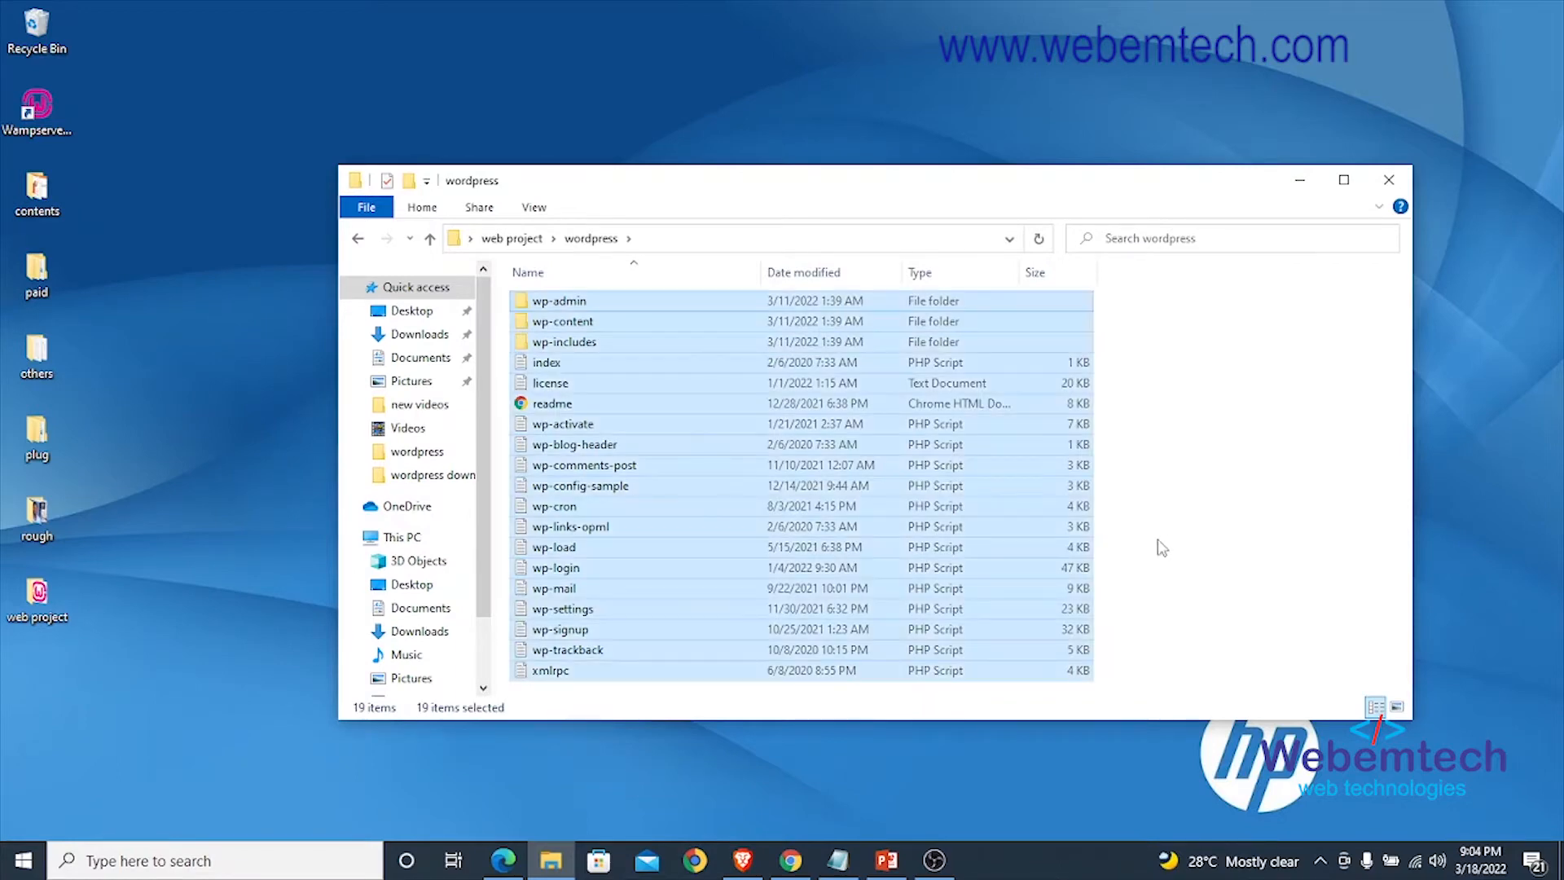
{"action": "right_click", "coordinate": [683, 344]}
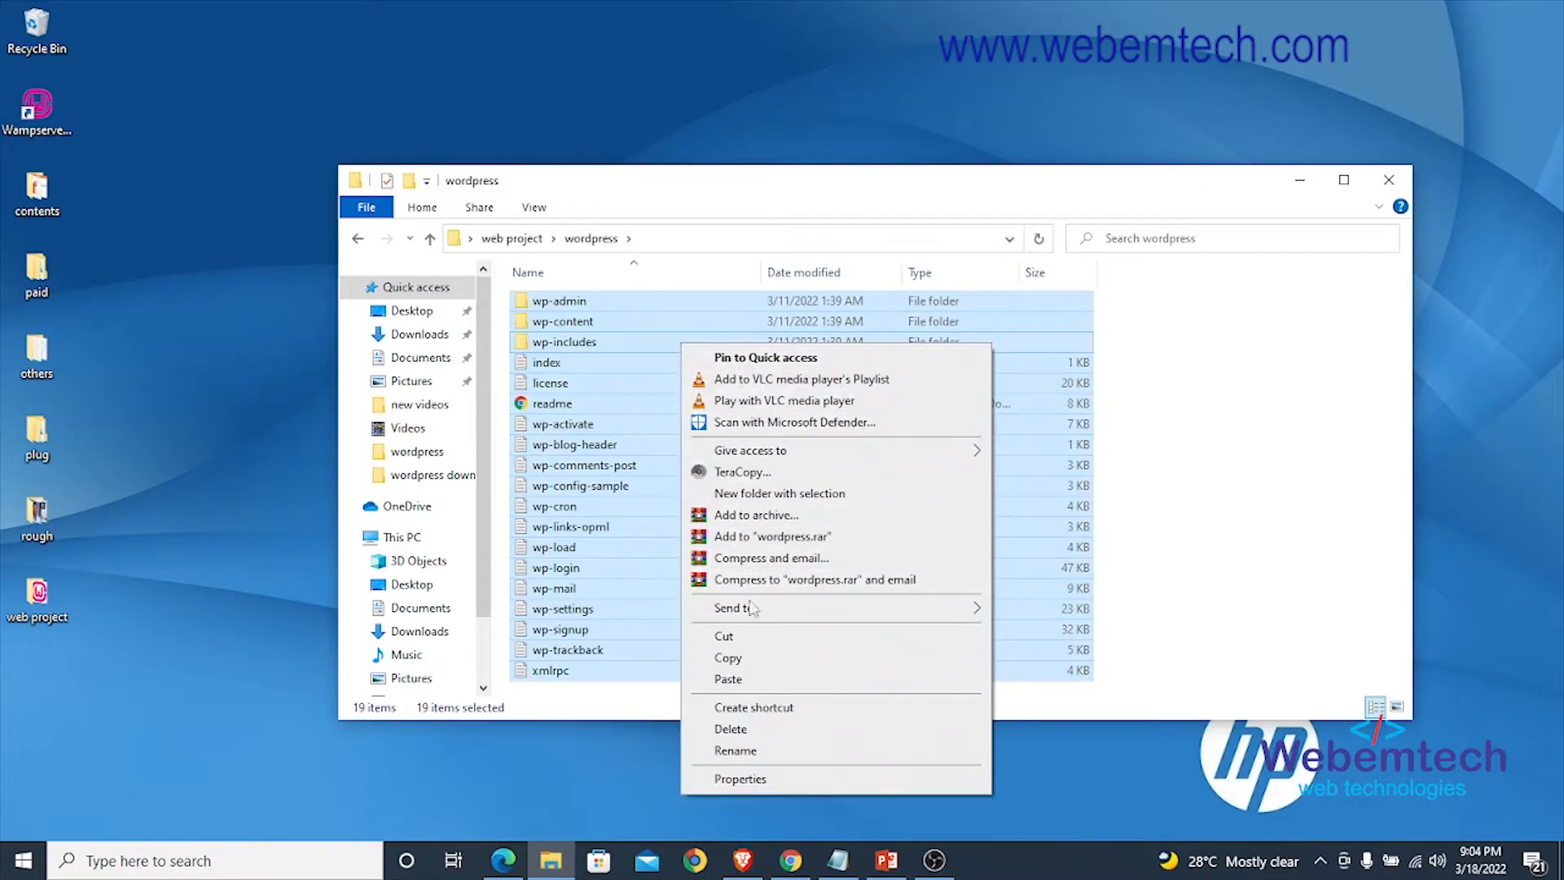
{"action": "left_click", "coordinate": [733, 658]}
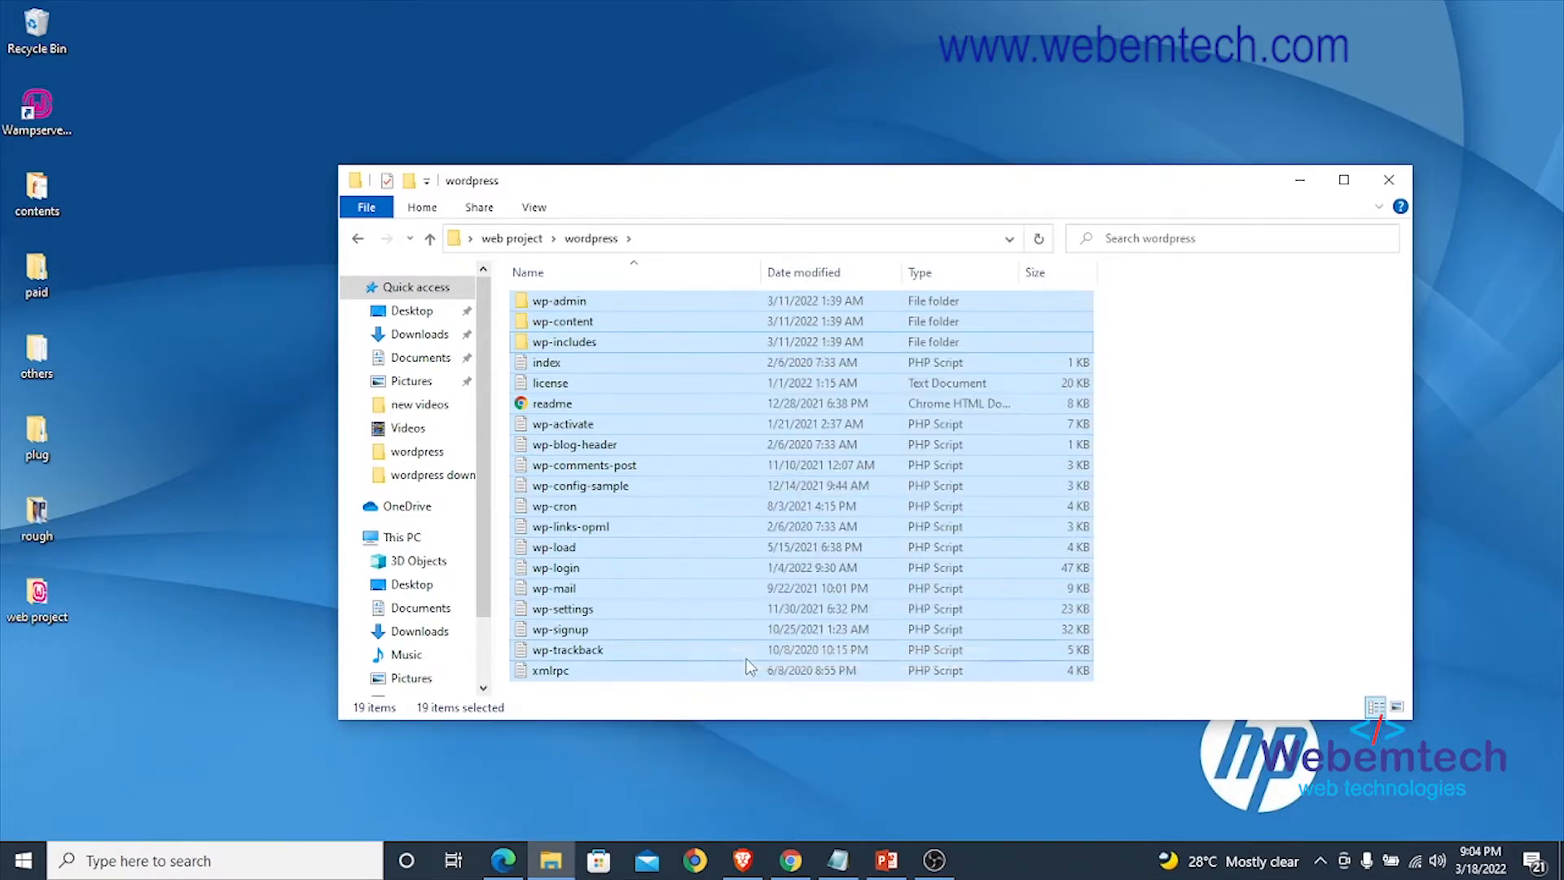
{"action": "left_click", "coordinate": [430, 238]}
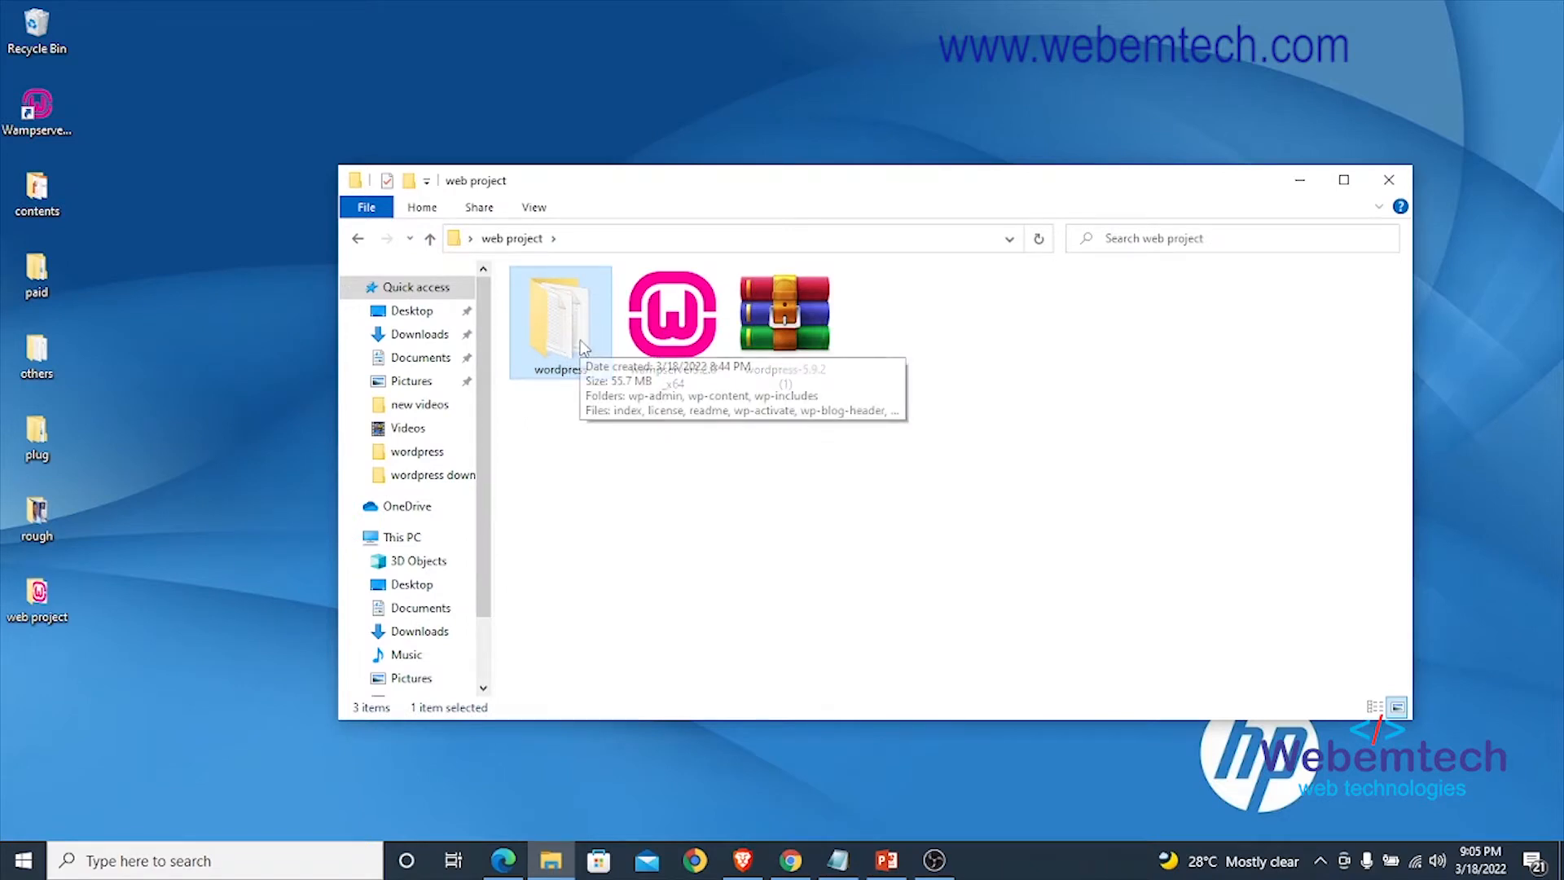
Step: Navigate to C:\wamp64\www\project 1 via This PC and Local Disk (C:)
{"action": "left_click", "coordinate": [401, 540]}
{"action": "double_click", "coordinate": [614, 522]}
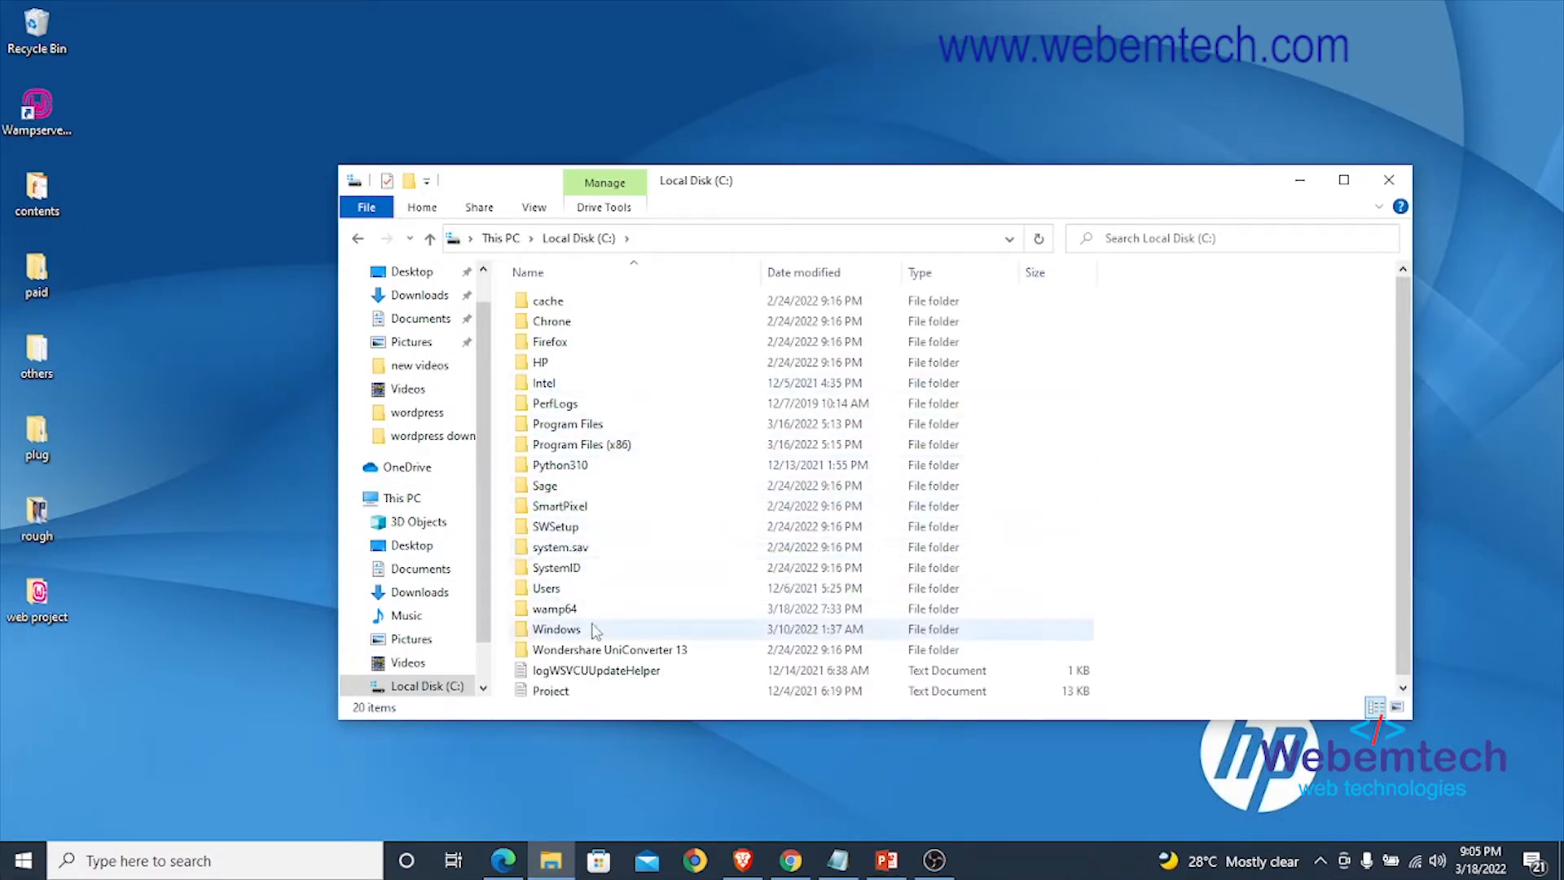
{"action": "double_click", "coordinate": [554, 610]}
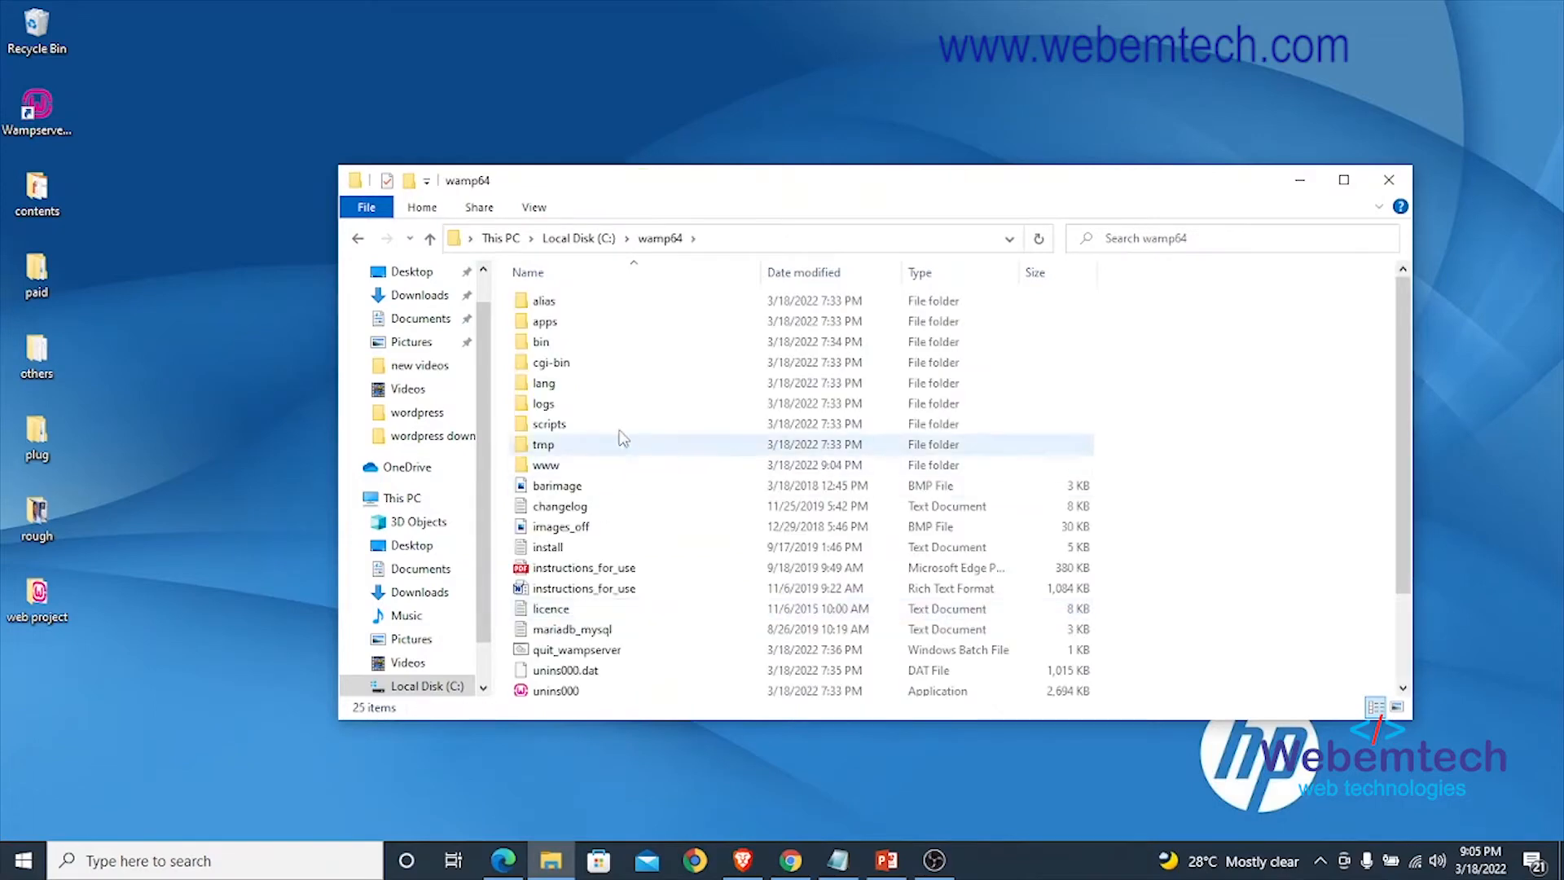
{"action": "double_click", "coordinate": [560, 465]}
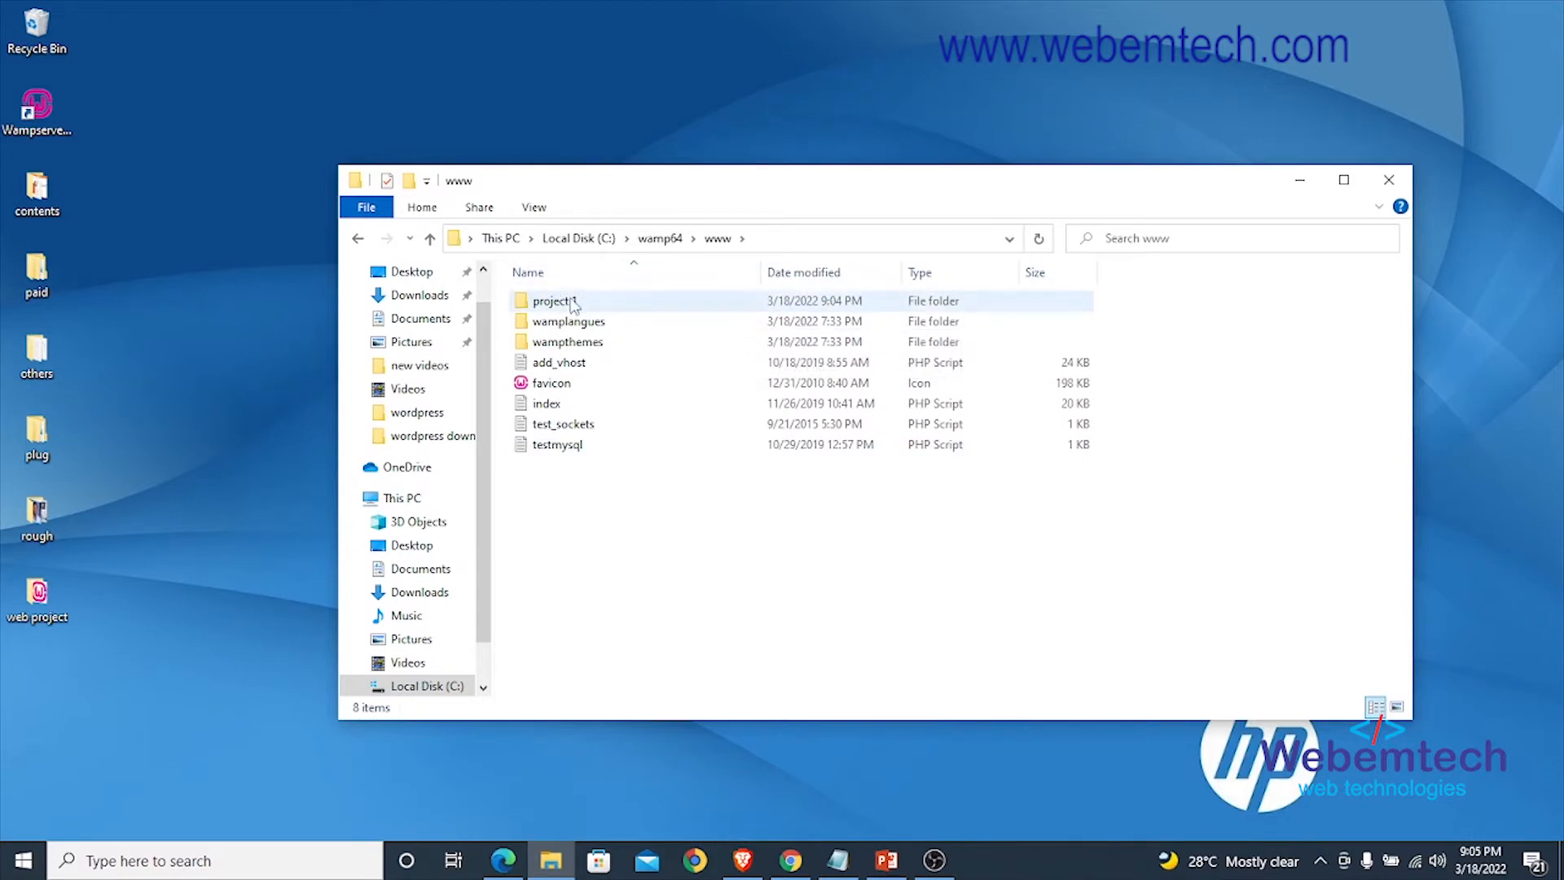
{"action": "double_click", "coordinate": [562, 303]}
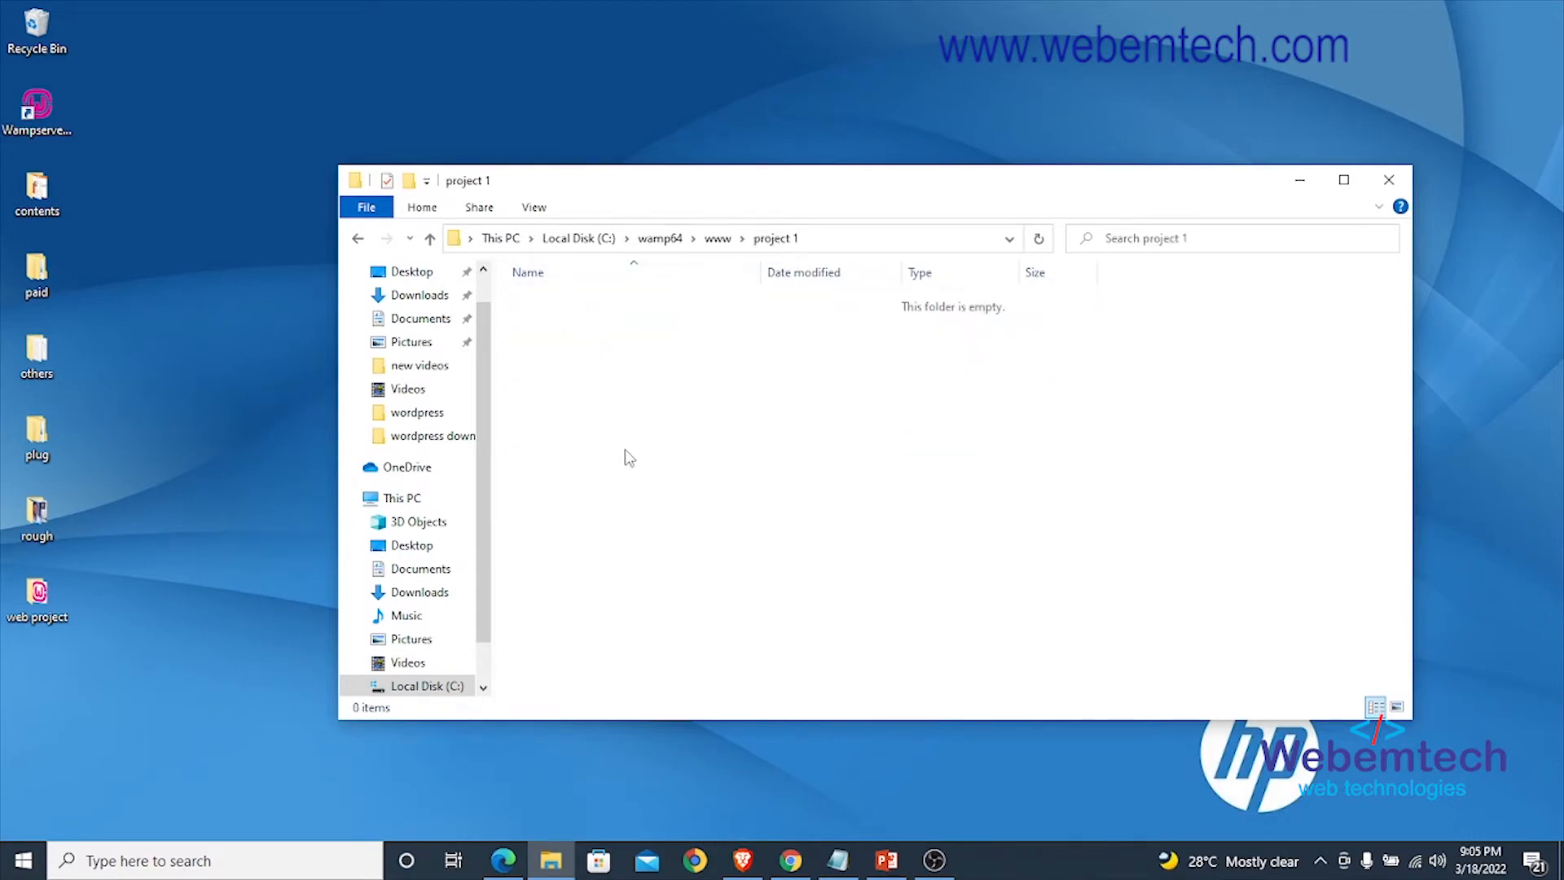
Step: Paste the WordPress files there with TeraCopy, go up to www, and switch back to PowerPoint
{"action": "key", "text": "ctrl+v"}
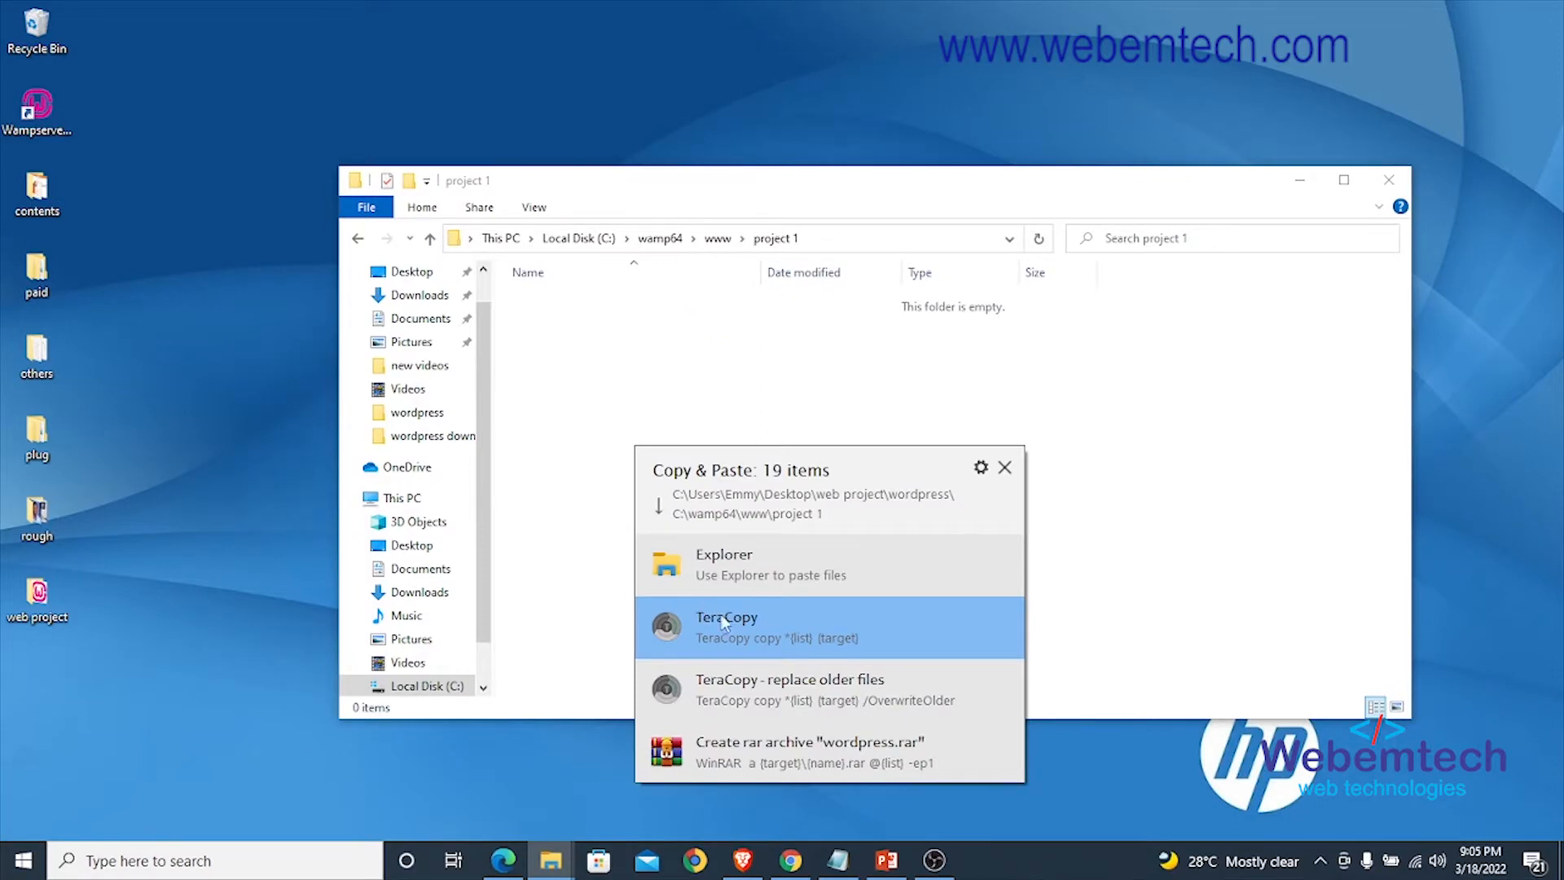
{"action": "left_click", "coordinate": [769, 639]}
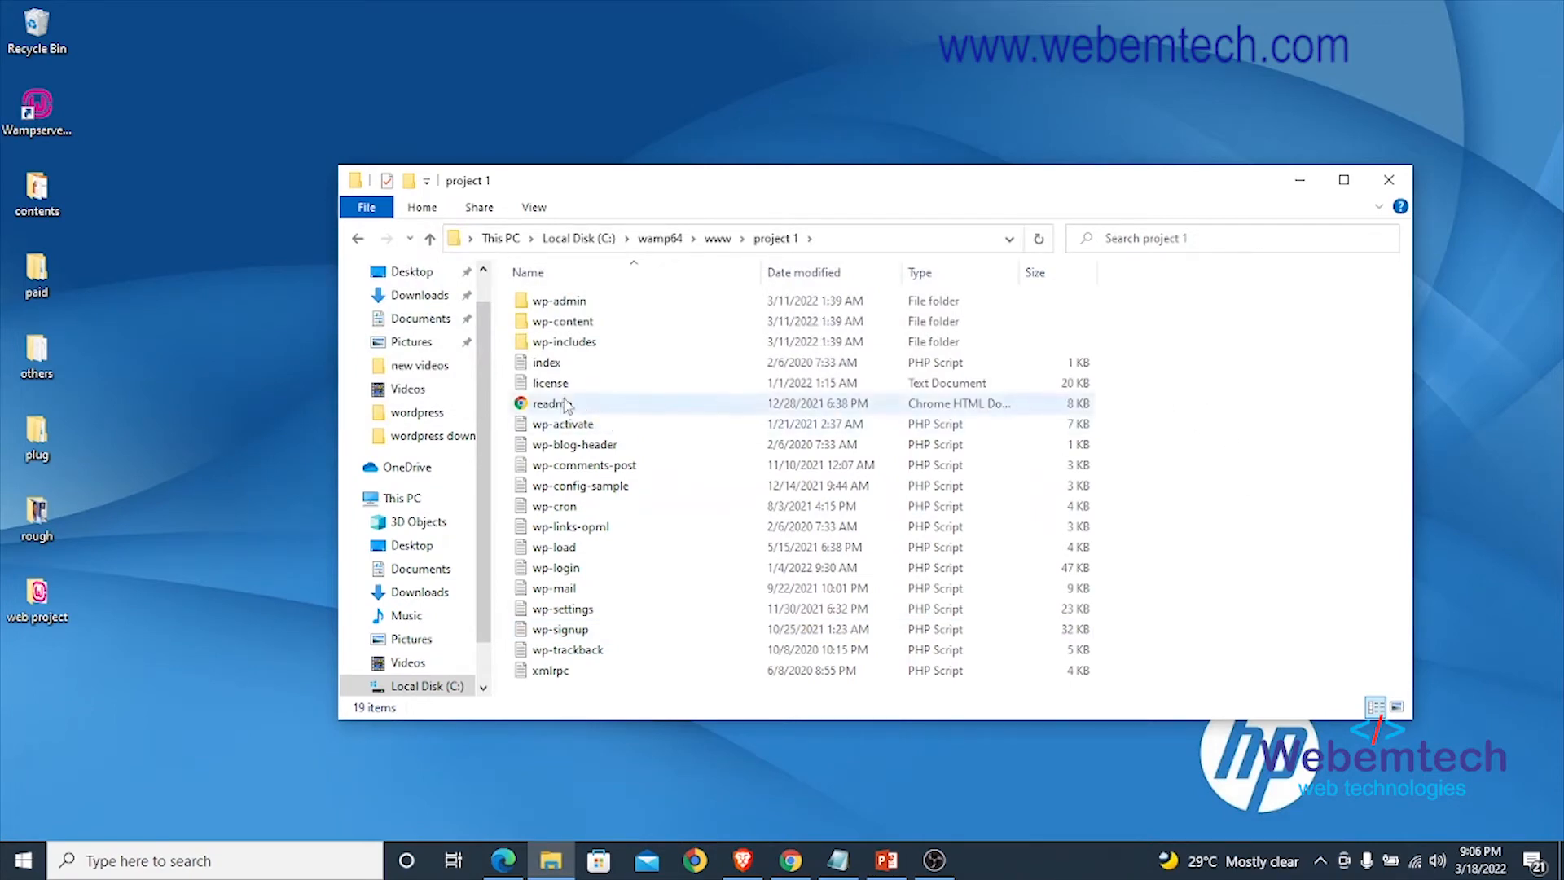
{"action": "left_click", "coordinate": [430, 238]}
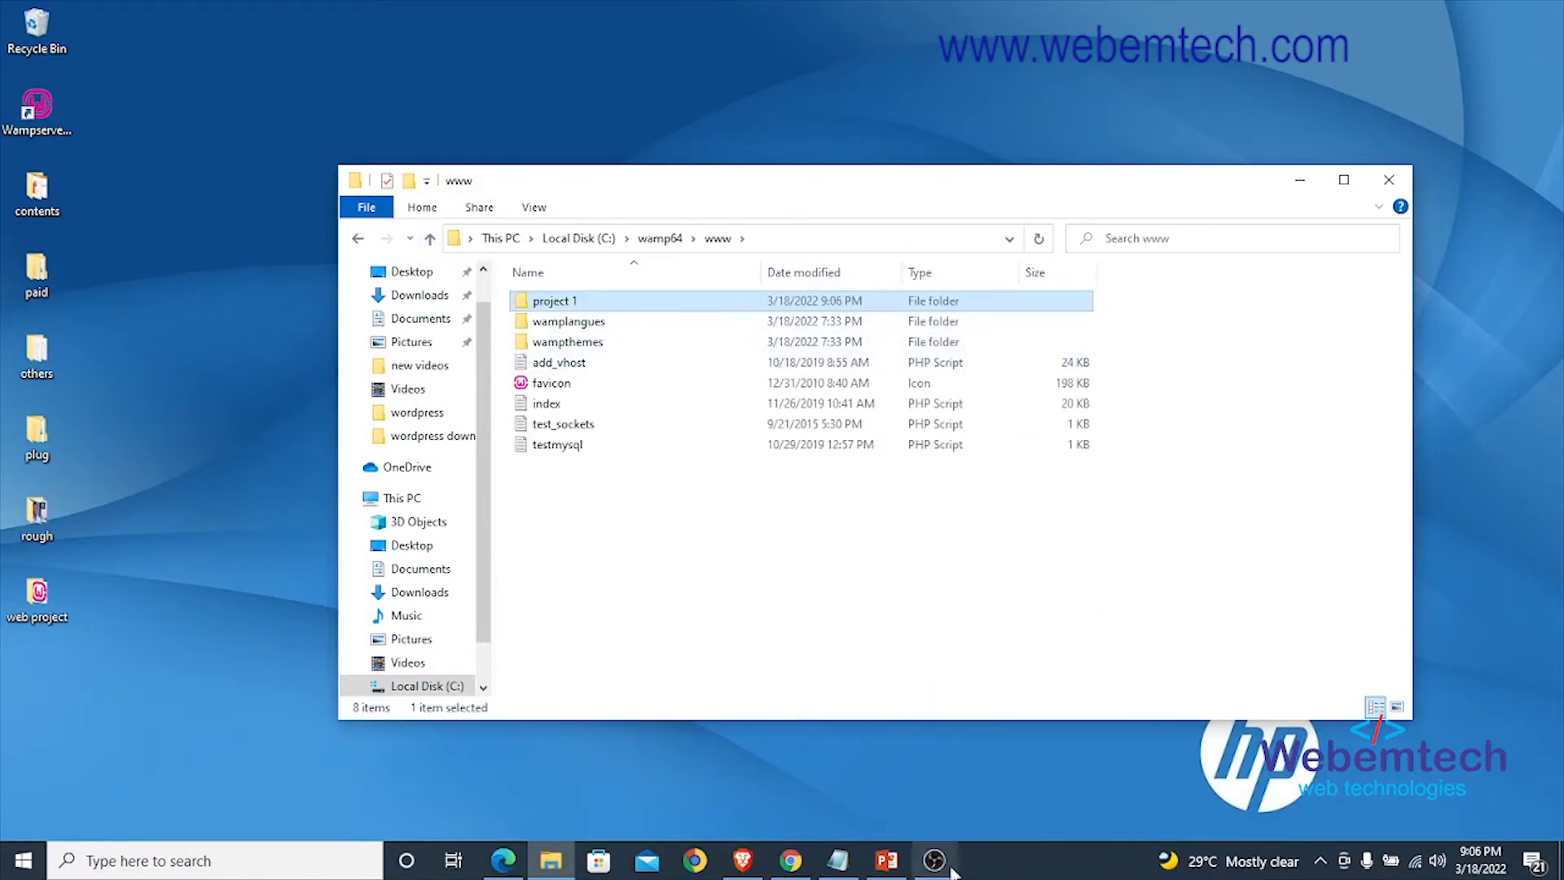
{"action": "key", "text": "alt+Tab"}
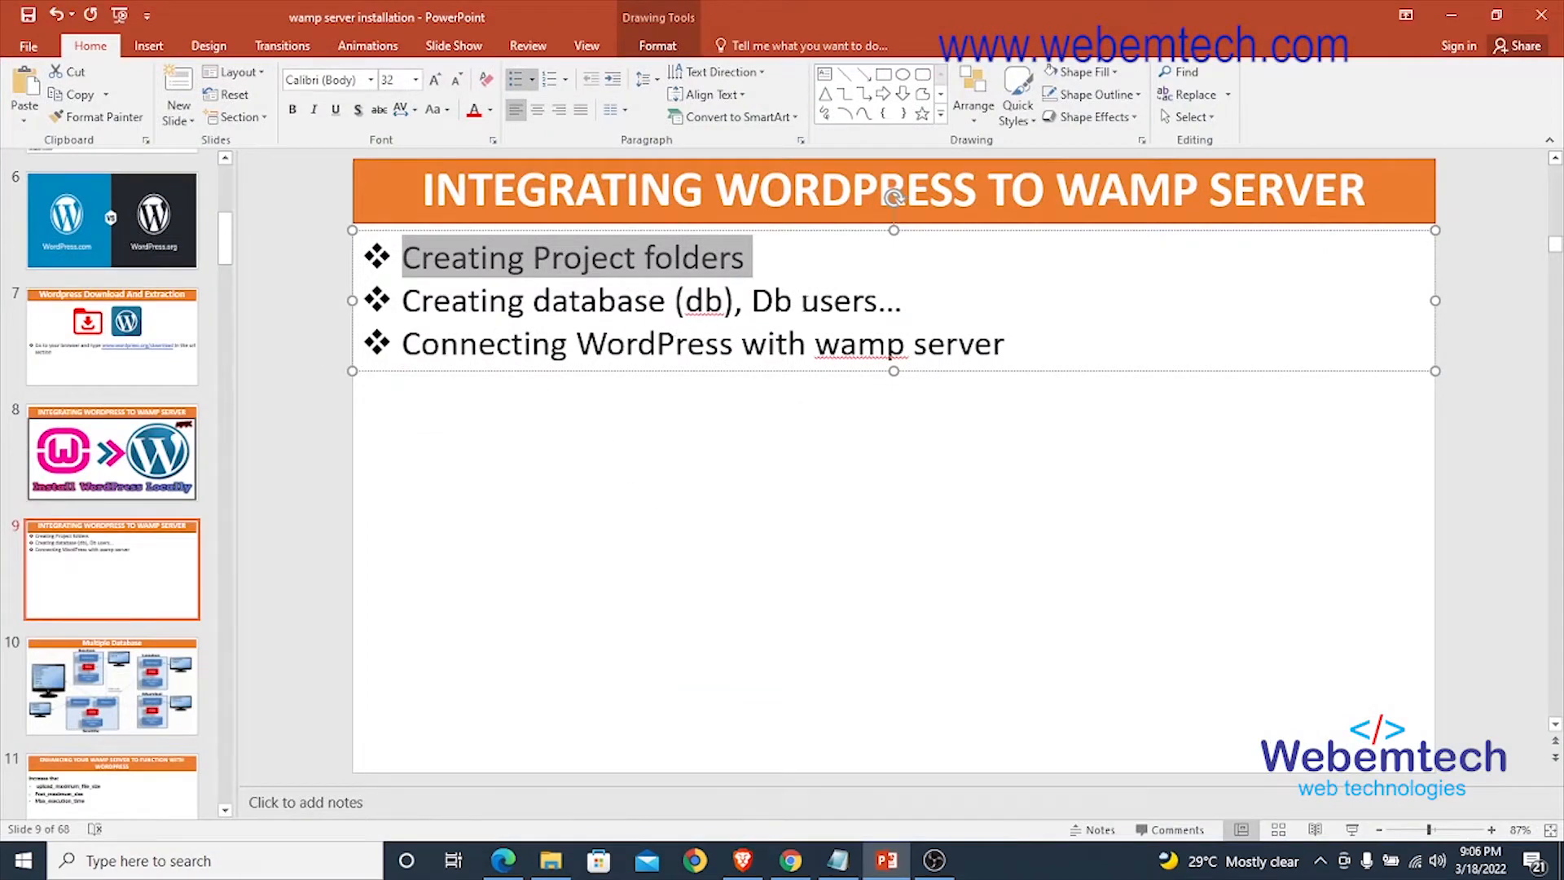
Step: Load localhost in a new Edge tab to show the WampServer homepage
{"action": "left_click", "coordinate": [503, 861]}
{"action": "left_click", "coordinate": [297, 16]}
{"action": "type", "text": "localhost"}
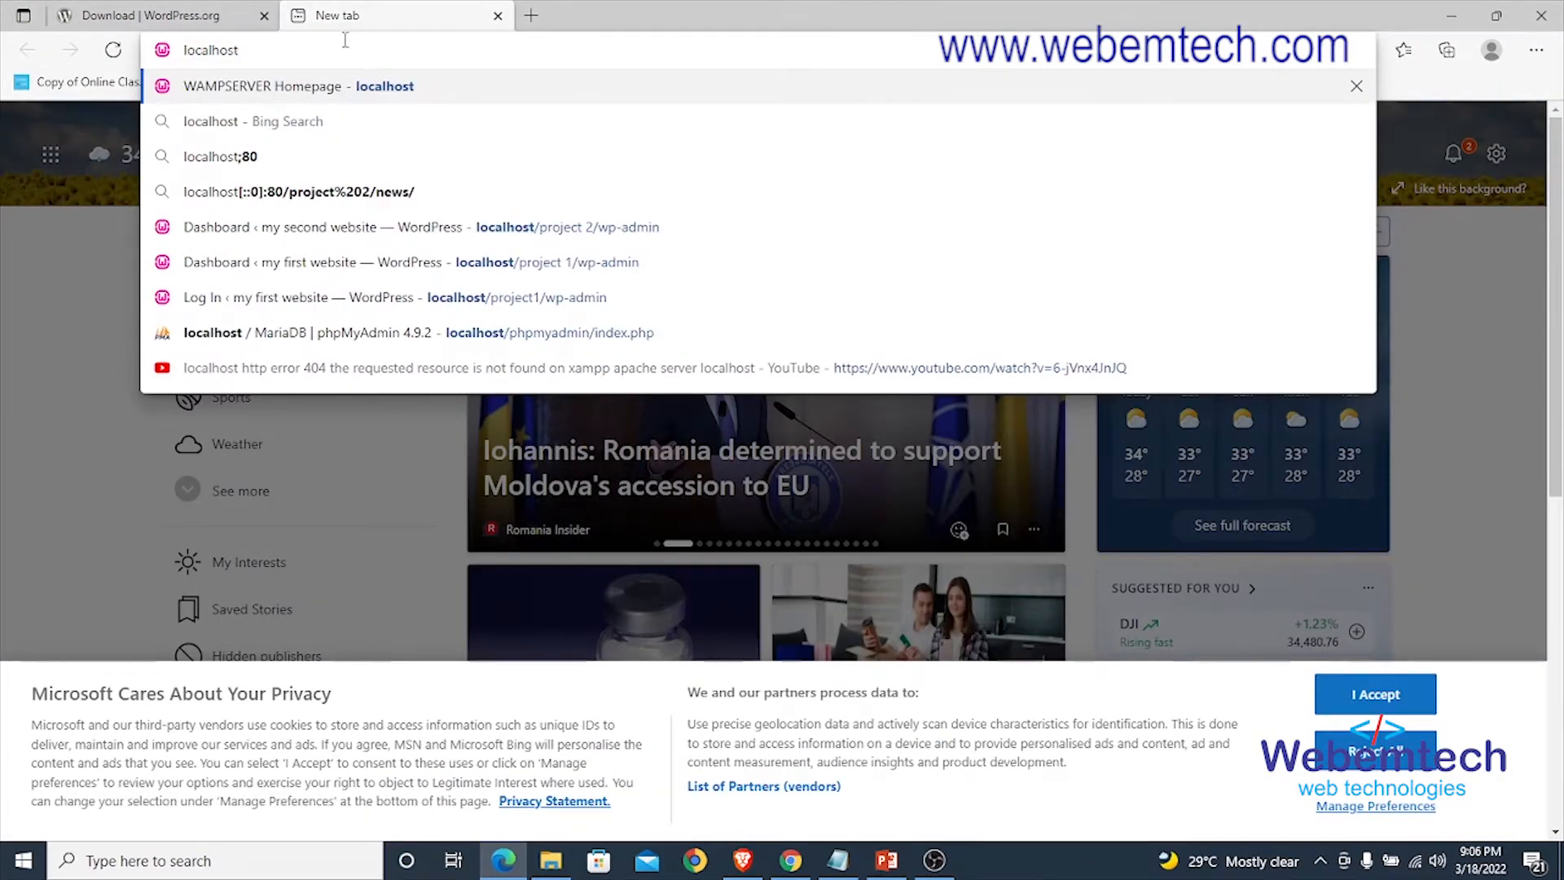
{"action": "key", "text": "Return"}
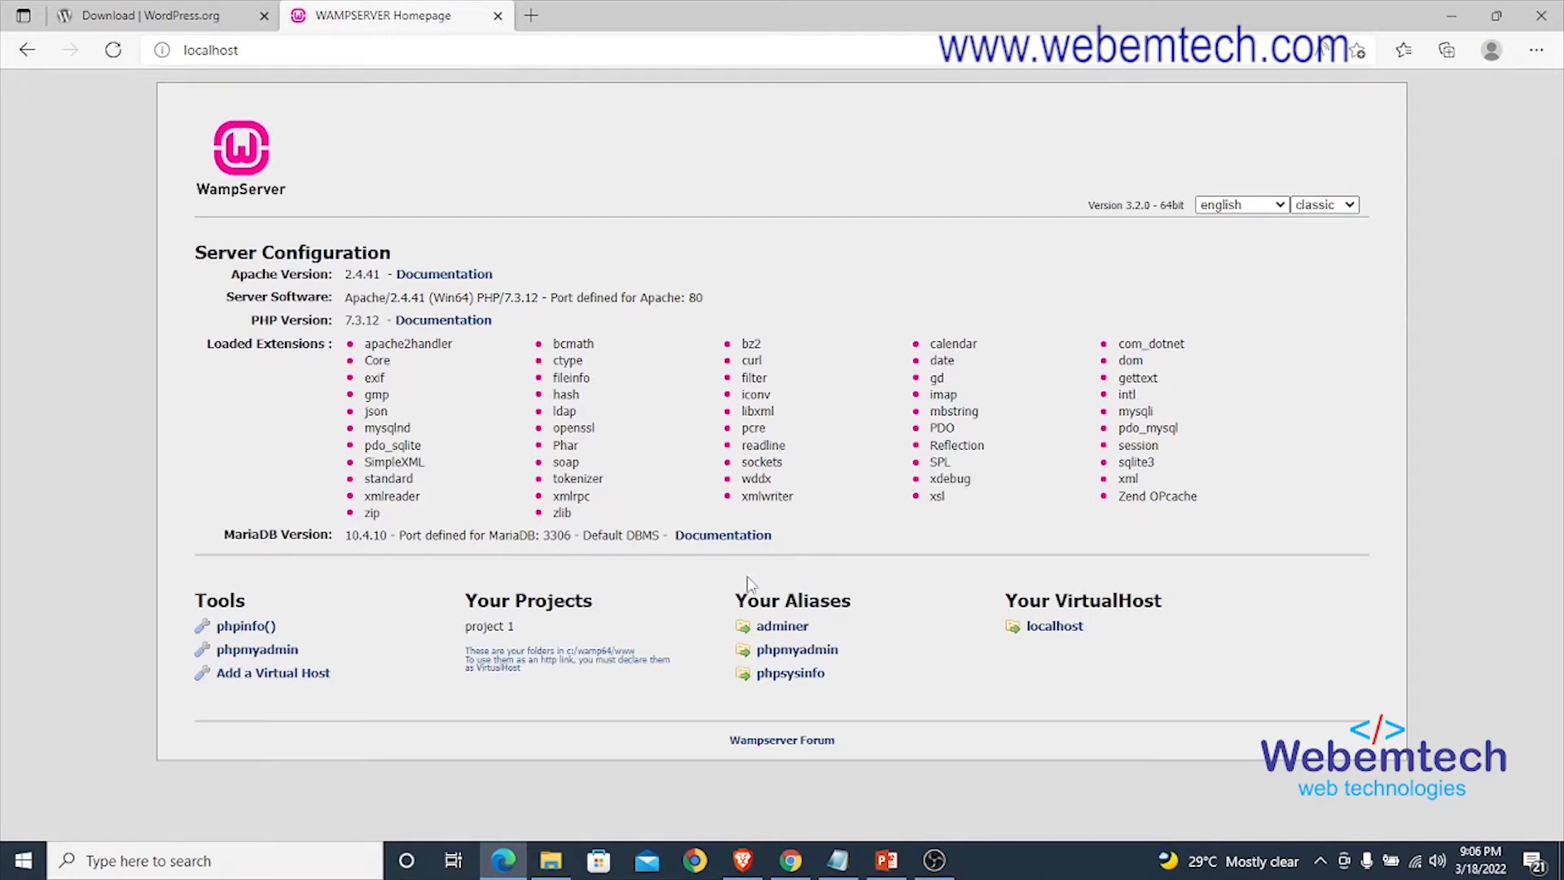
Step: Check the hidden tray icons, then go to phpMyAdmin from the WampServer homepage
{"action": "left_click", "coordinate": [1319, 860]}
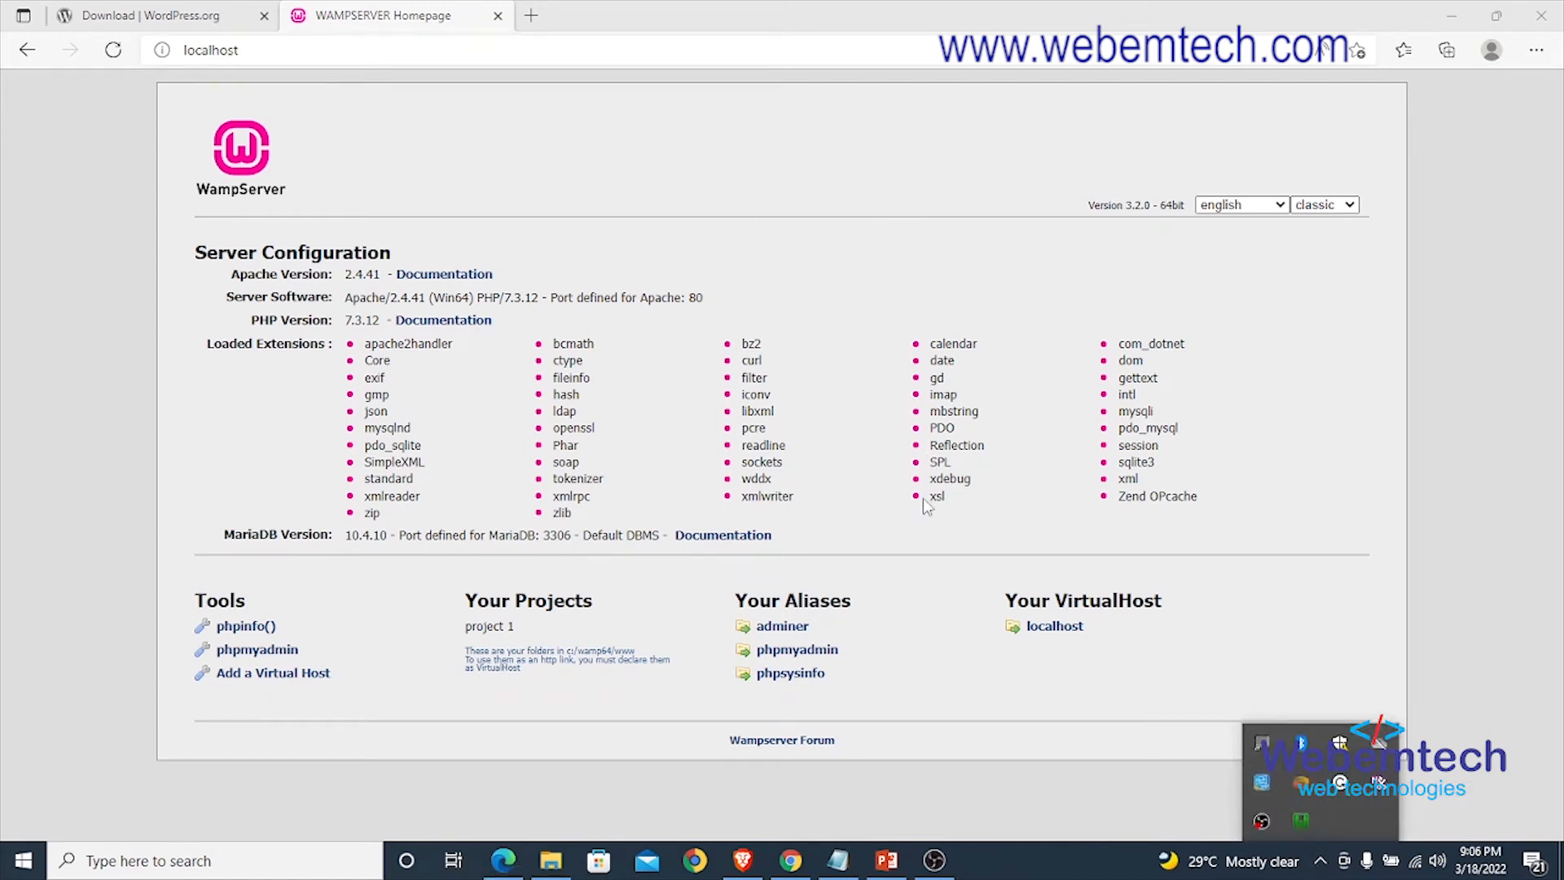
{"action": "left_click", "coordinate": [902, 163]}
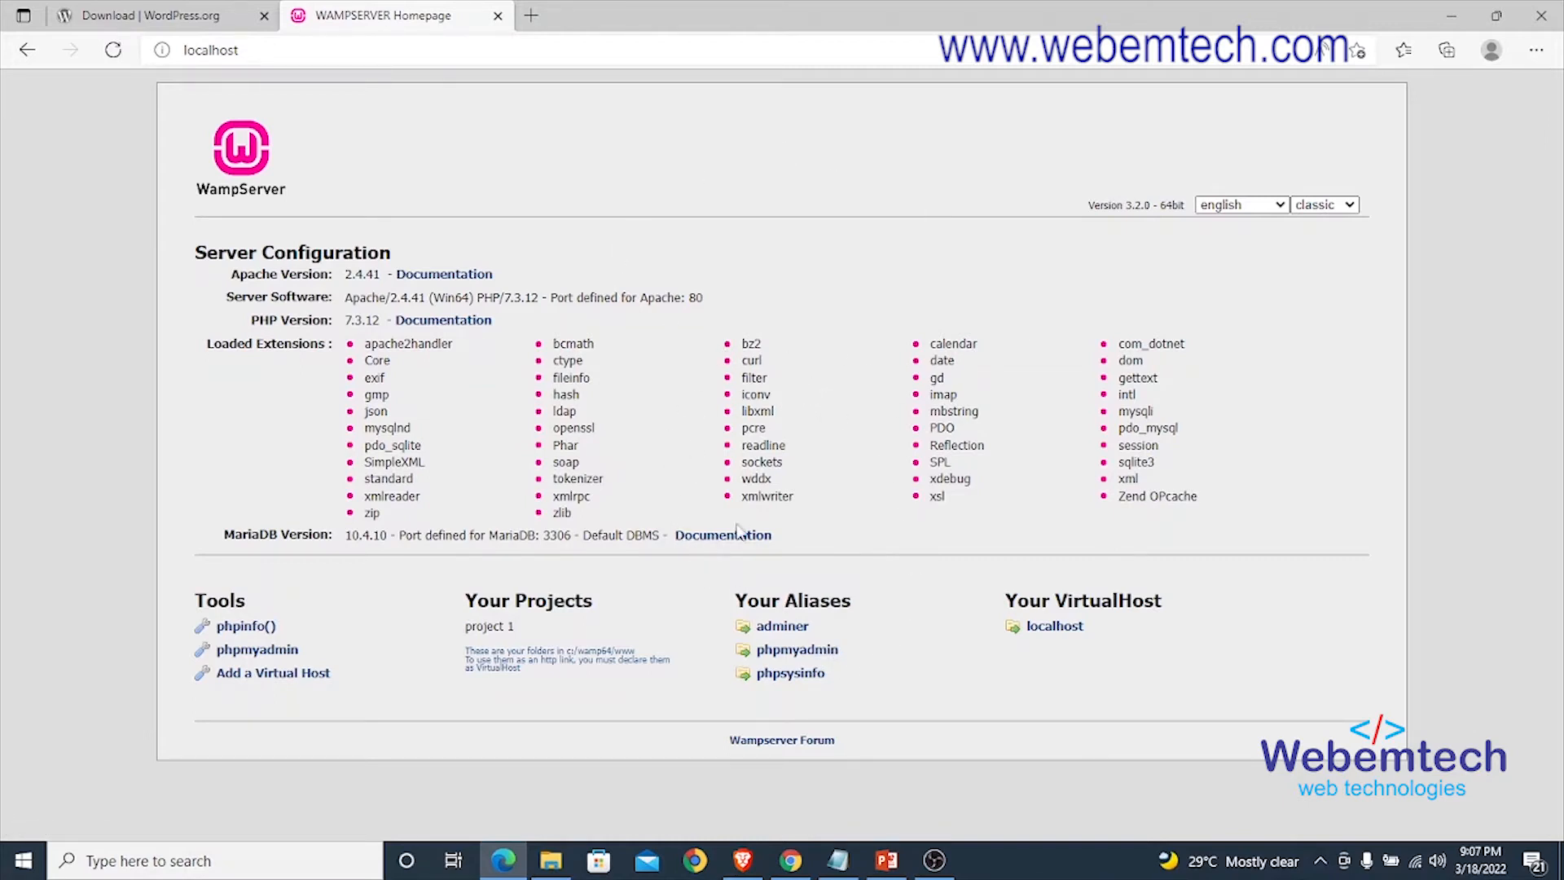
{"action": "left_click", "coordinate": [798, 651]}
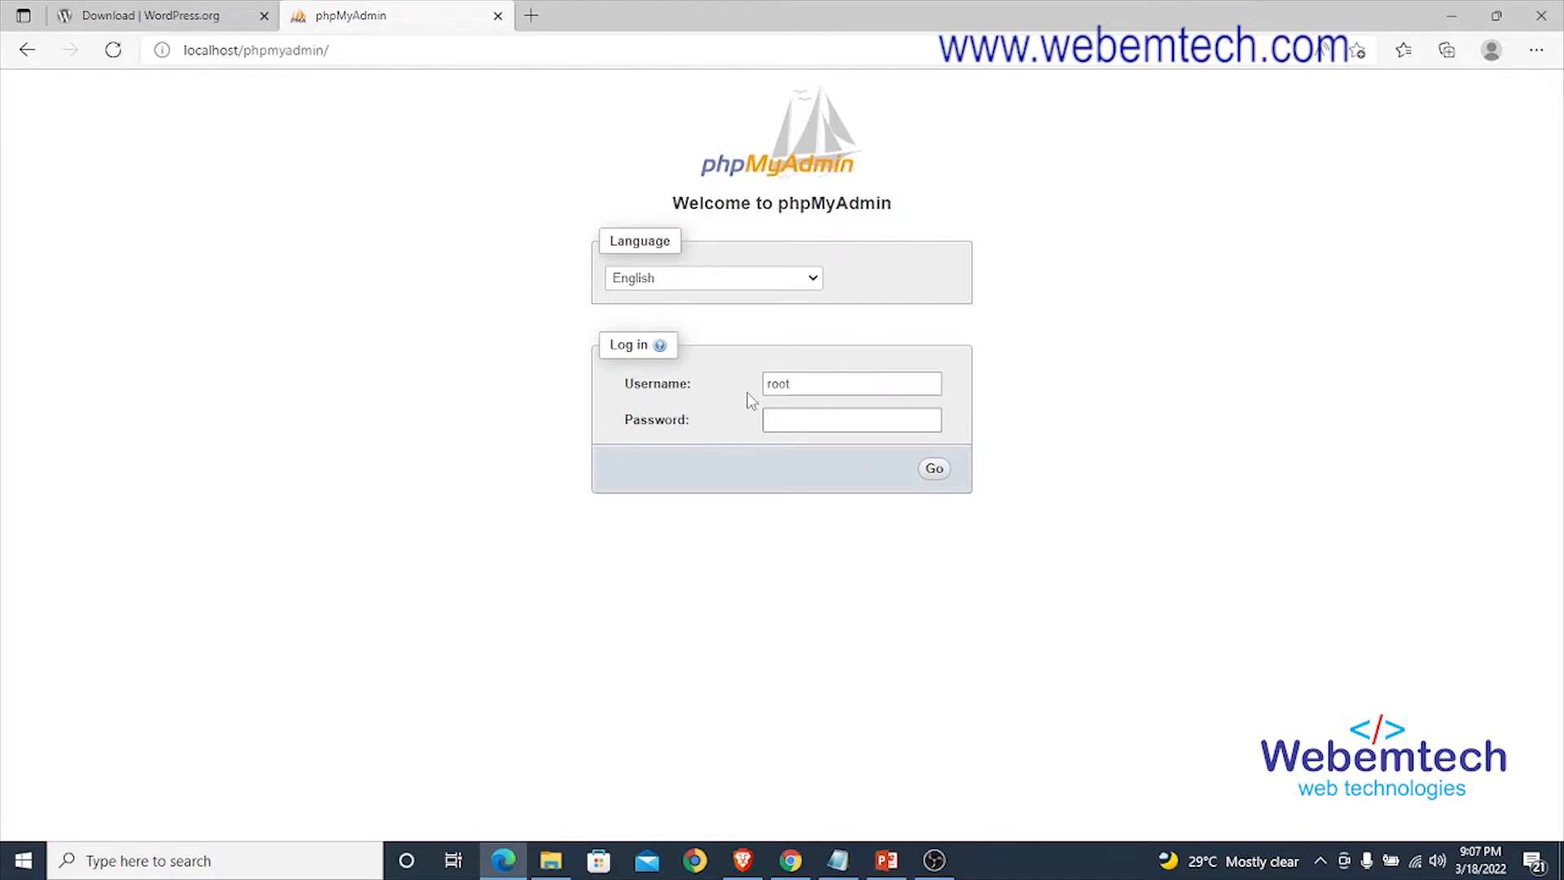
Step: Log in to phpMyAdmin as root and go to the New database page
{"action": "left_click", "coordinate": [798, 384]}
{"action": "left_click_drag", "start_coordinate": [798, 384], "coordinate": [757, 386]}
{"action": "type", "text": "root"}
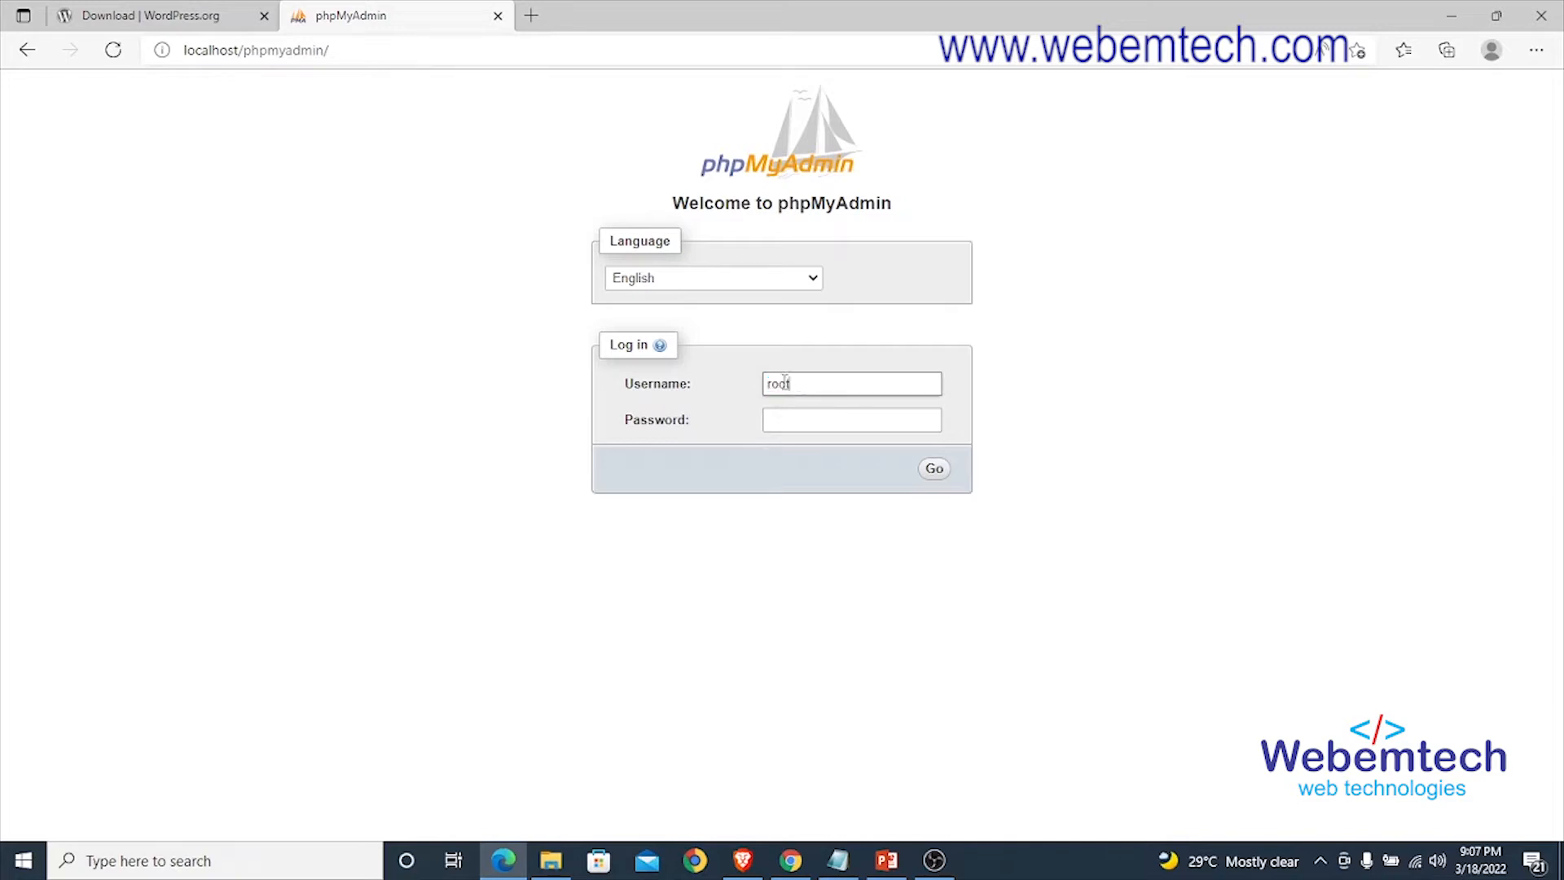
{"action": "left_click", "coordinate": [668, 428]}
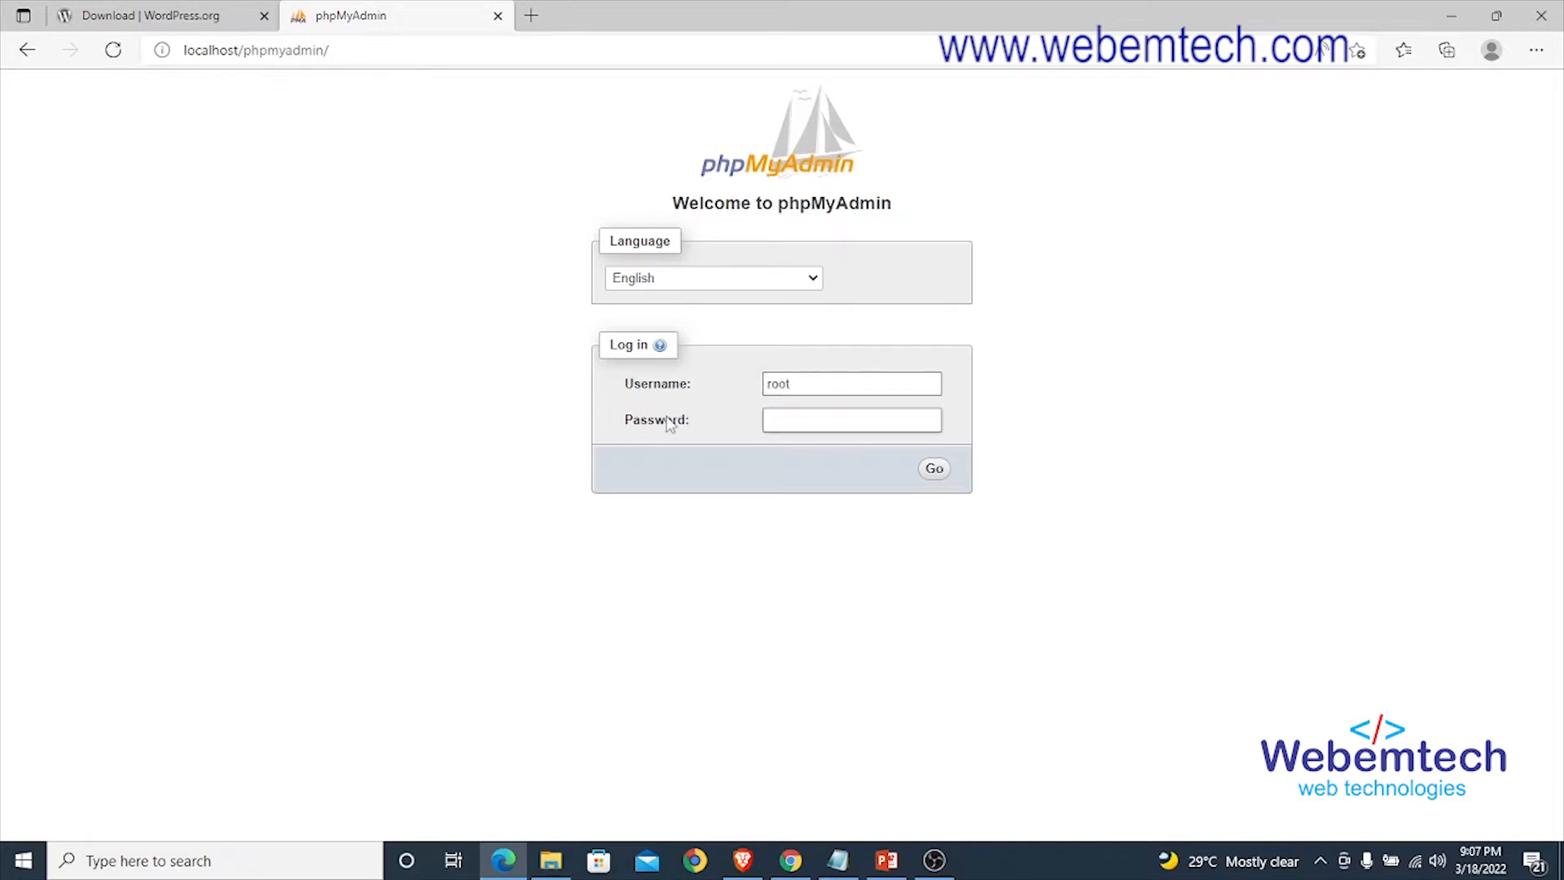
{"action": "left_click", "coordinate": [932, 477]}
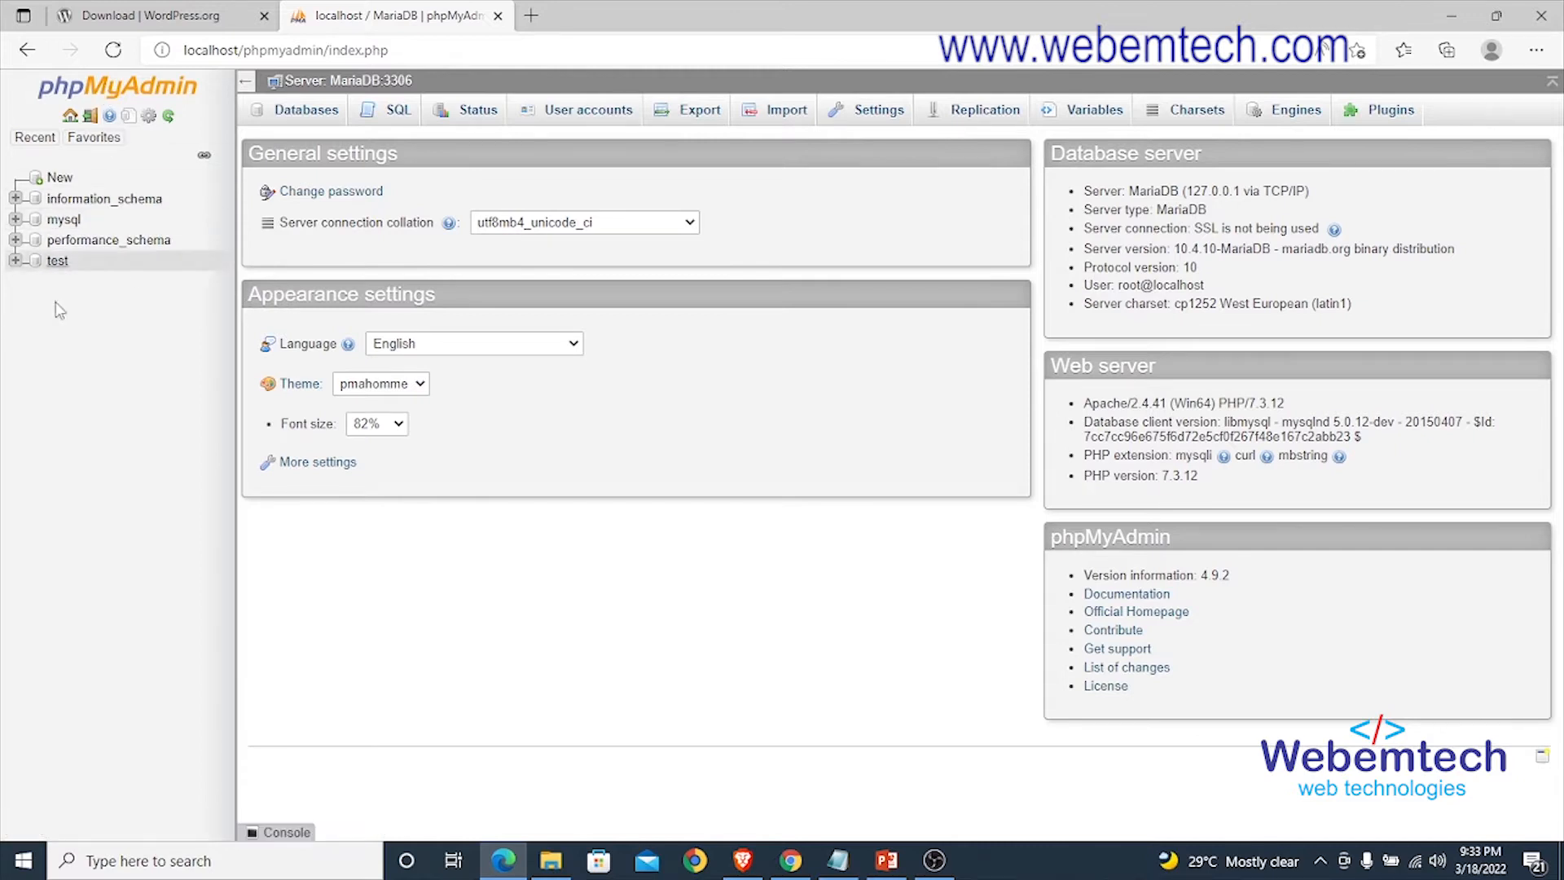
{"action": "left_click", "coordinate": [59, 177]}
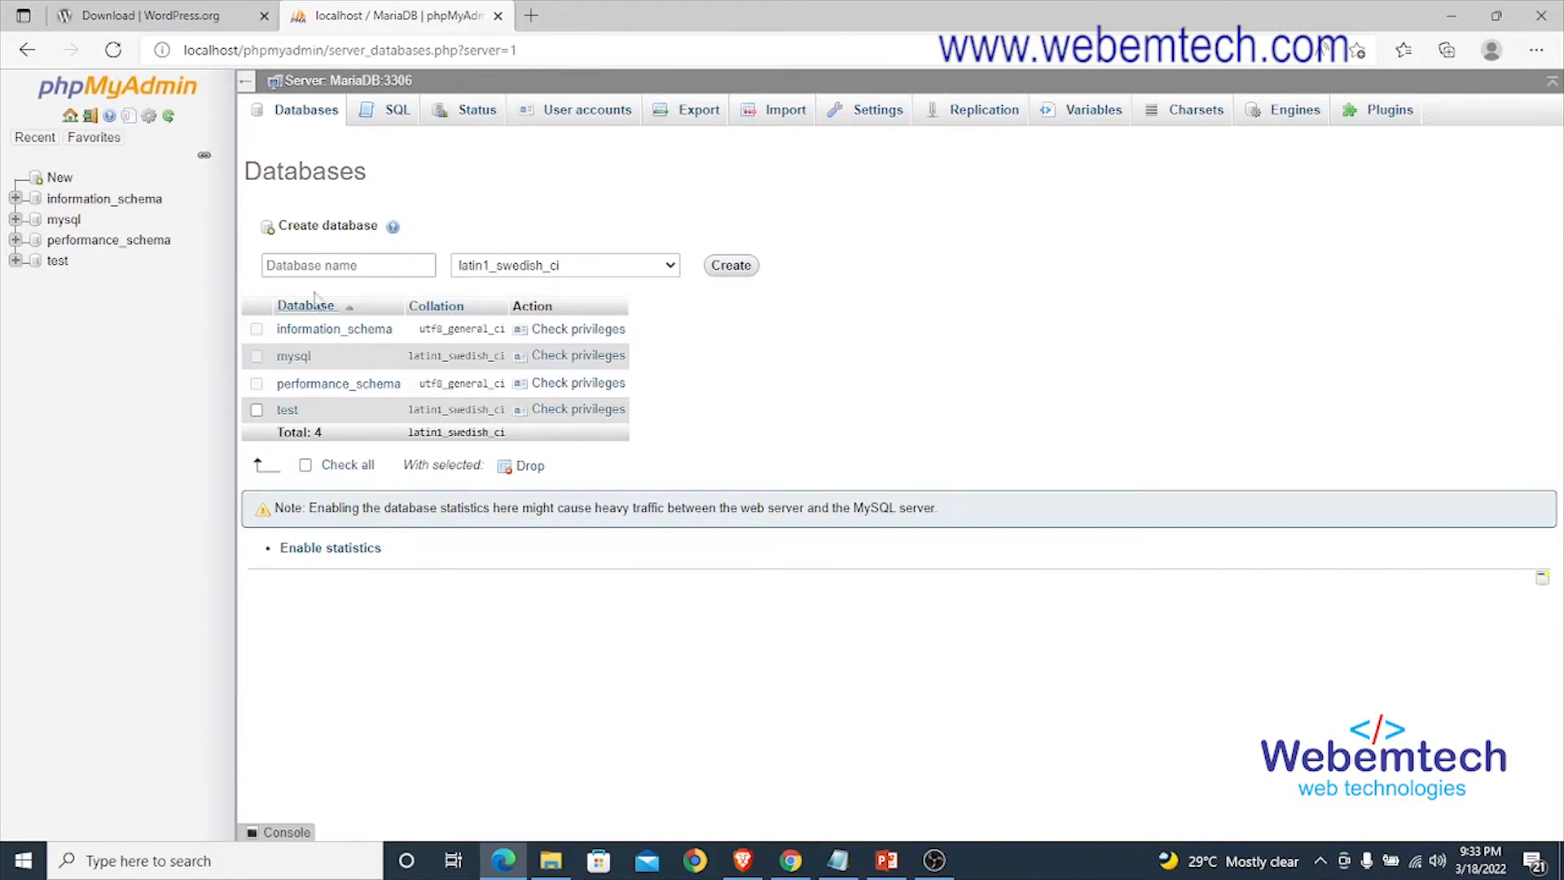
Step: Enter 'web 1' as the new database name and launch Notepad for notes
{"action": "left_click", "coordinate": [375, 268]}
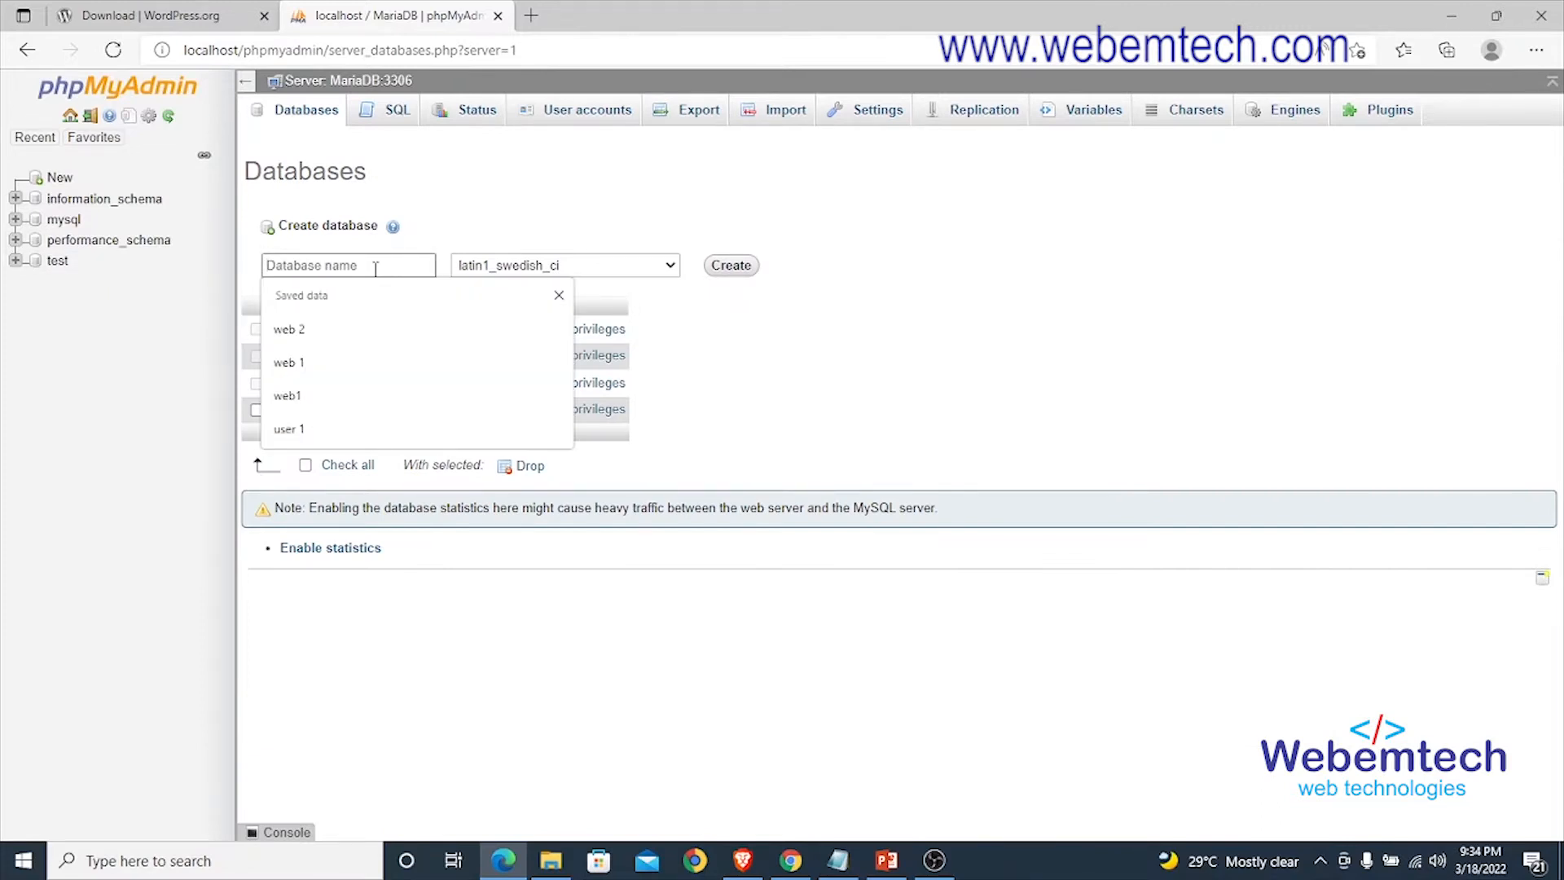
{"action": "type", "text": "web"}
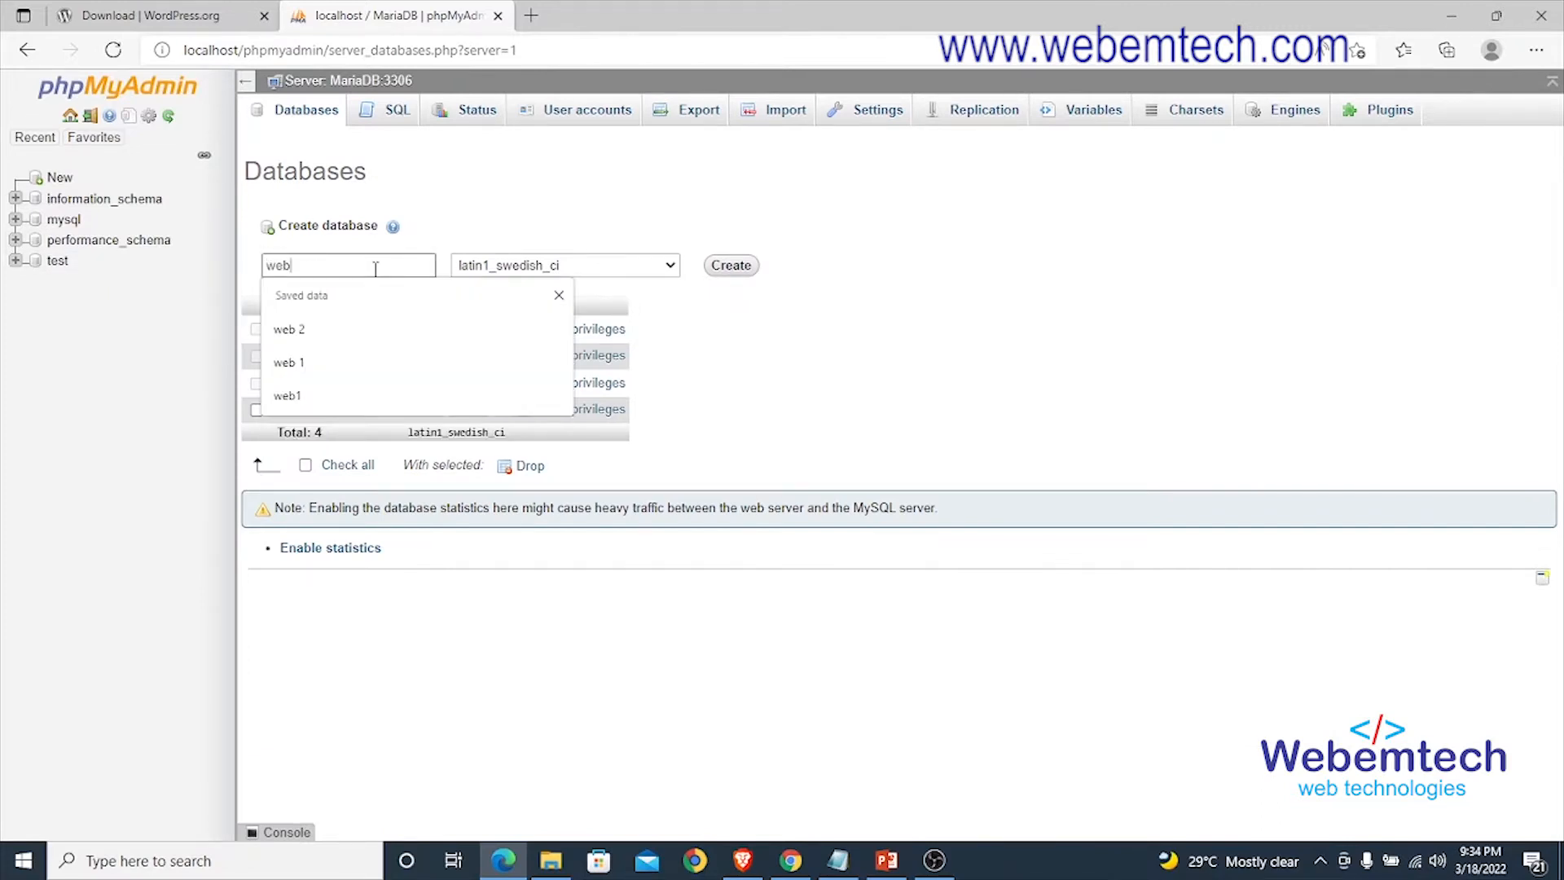
{"action": "type", "text": " 1"}
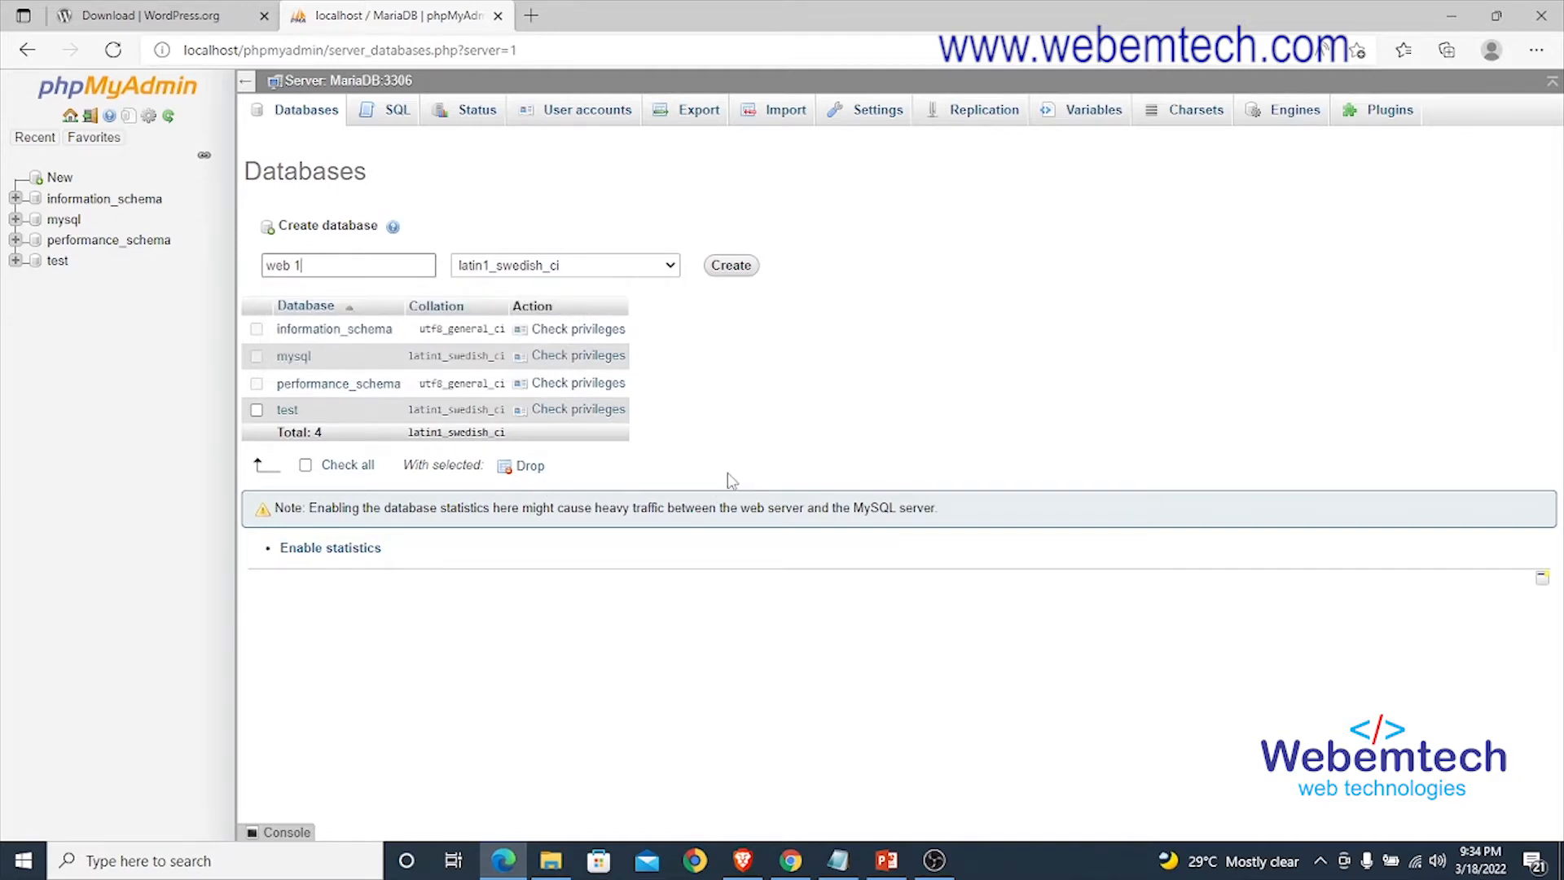
{"action": "key", "text": "super"}
{"action": "type", "text": "note"}
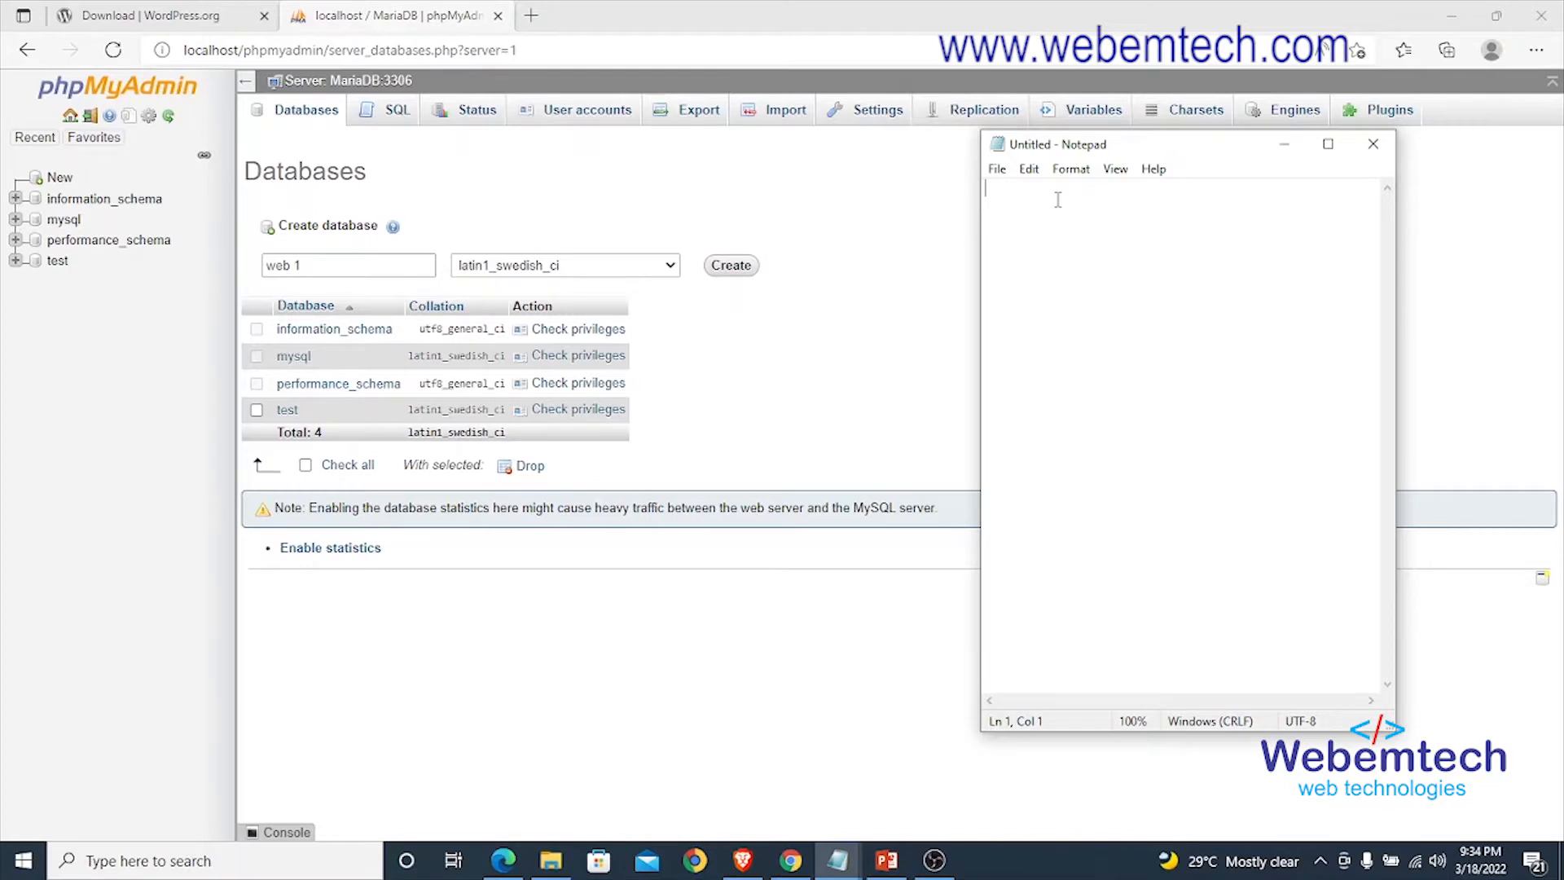
{"action": "type", "text": "database name: web 1"}
Step: Create the web 1 database and start adding a user account from its Privileges tab
{"action": "left_click", "coordinate": [767, 319]}
{"action": "left_click", "coordinate": [741, 272]}
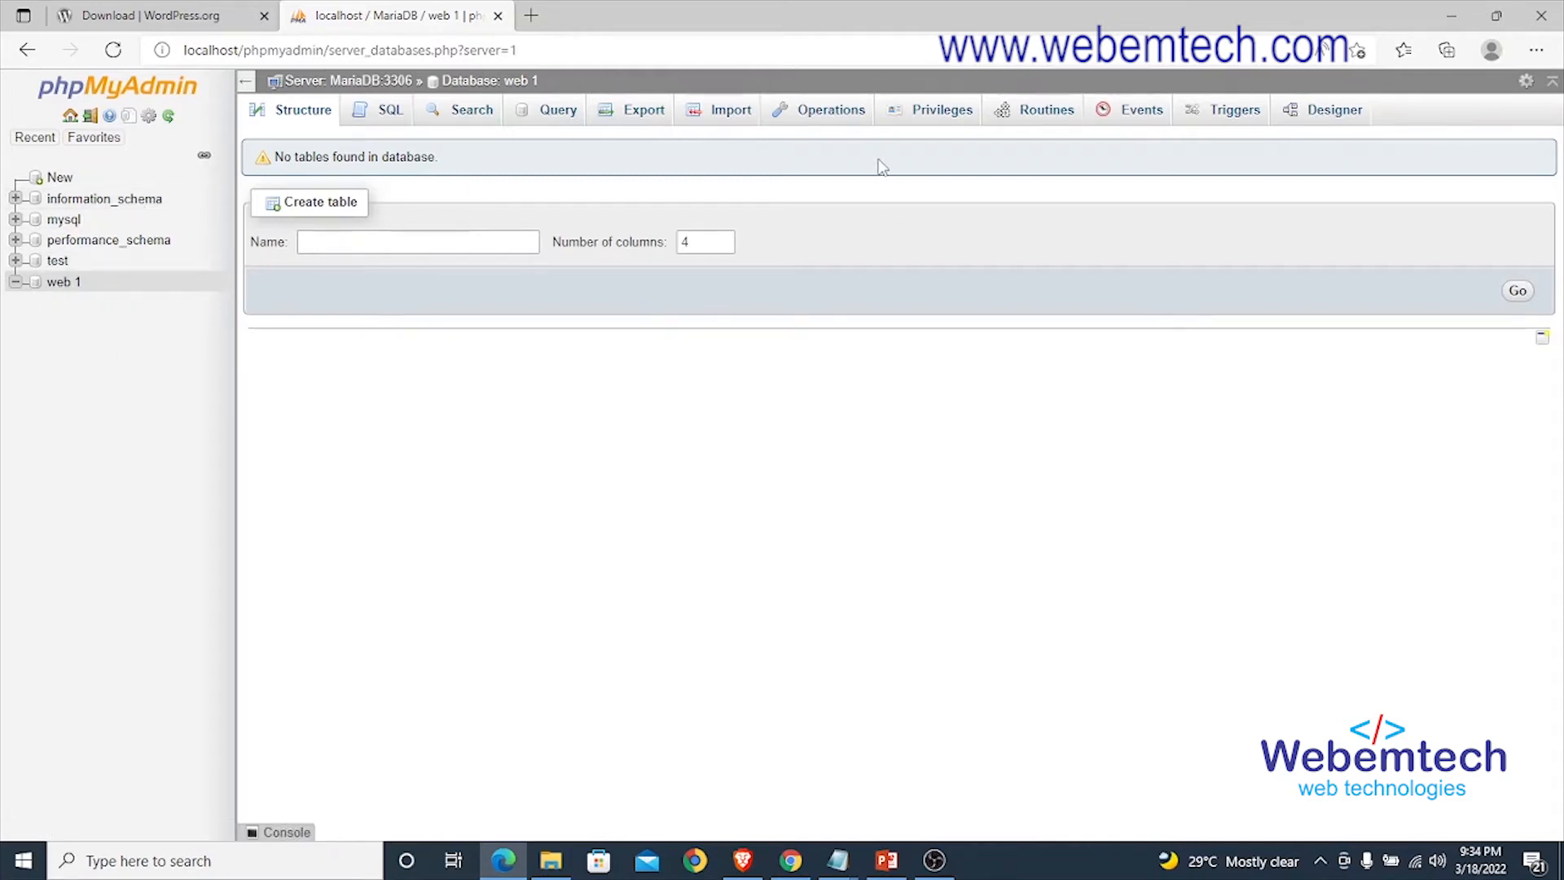
{"action": "left_click", "coordinate": [940, 116]}
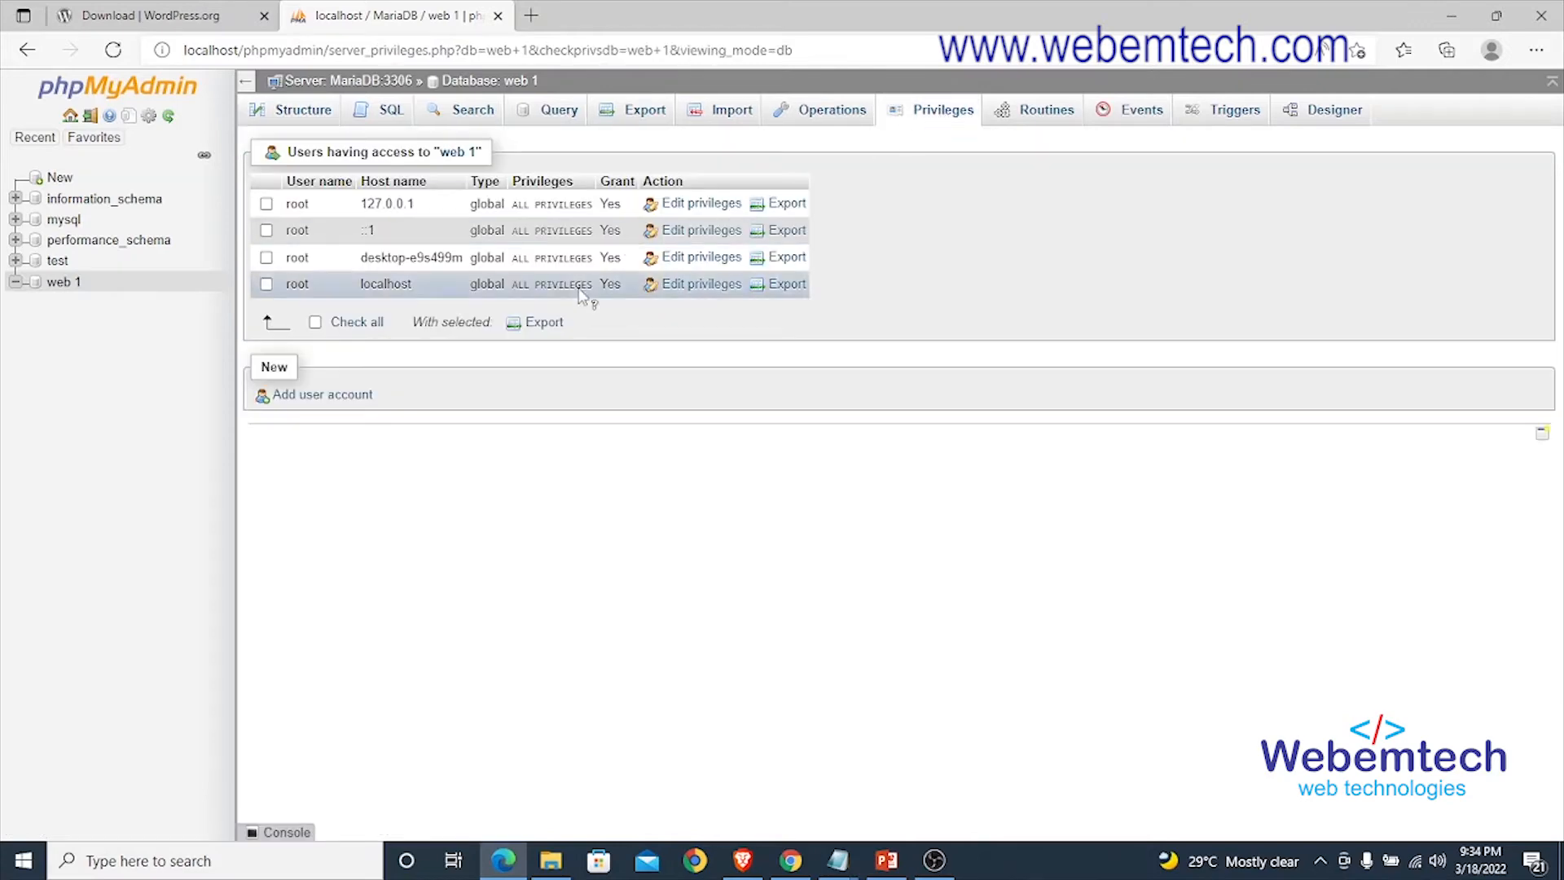
{"action": "left_click", "coordinate": [348, 398]}
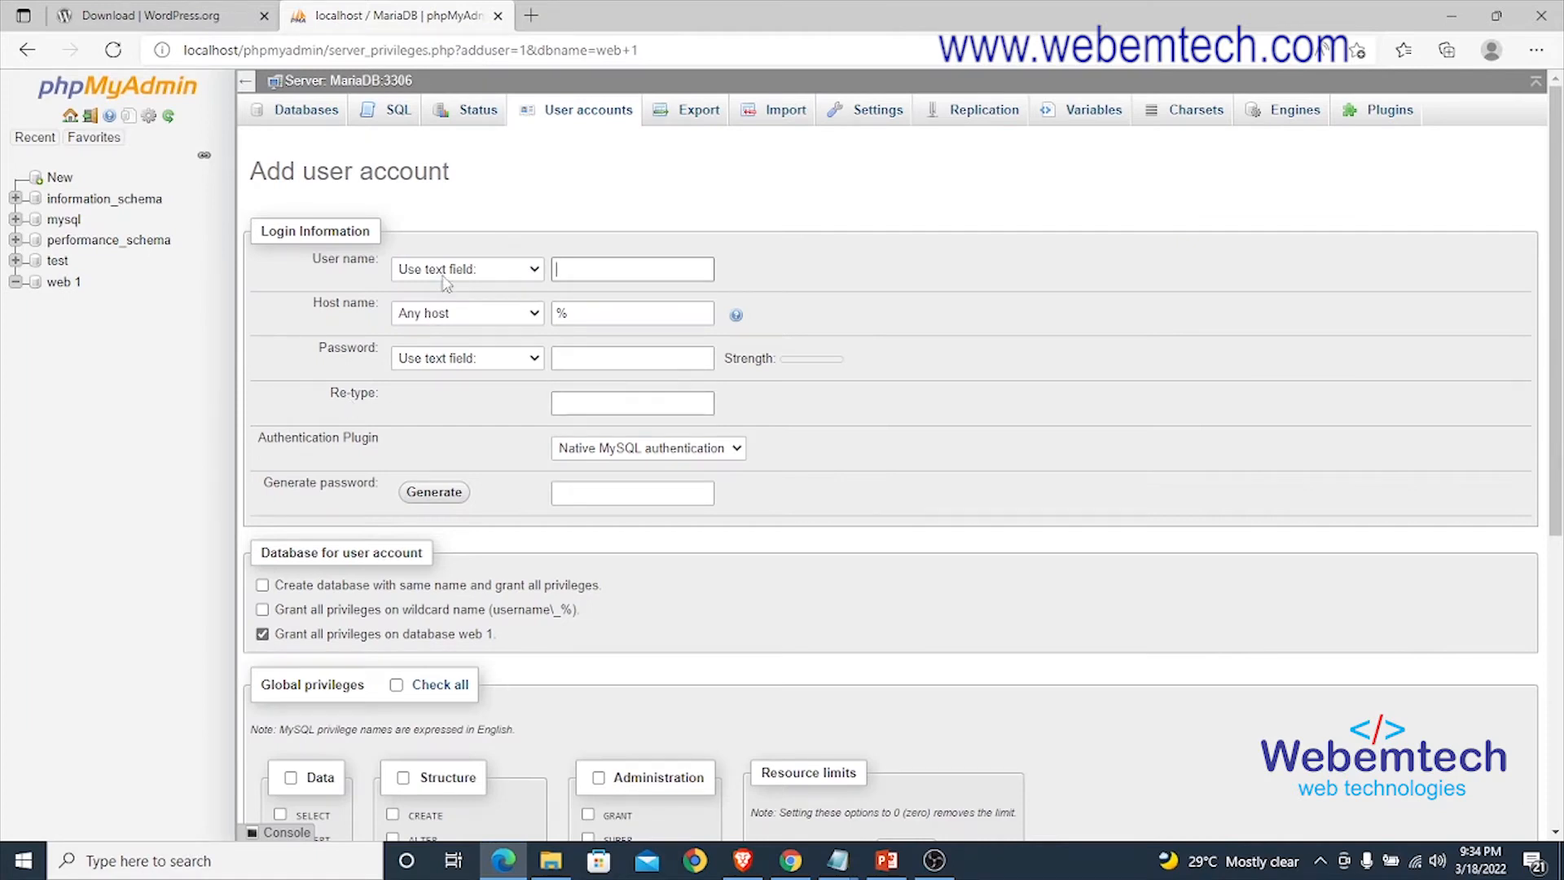
Step: Enter the user name, noting it in Notepad, and restrict the host to localhost
{"action": "left_click", "coordinate": [588, 270]}
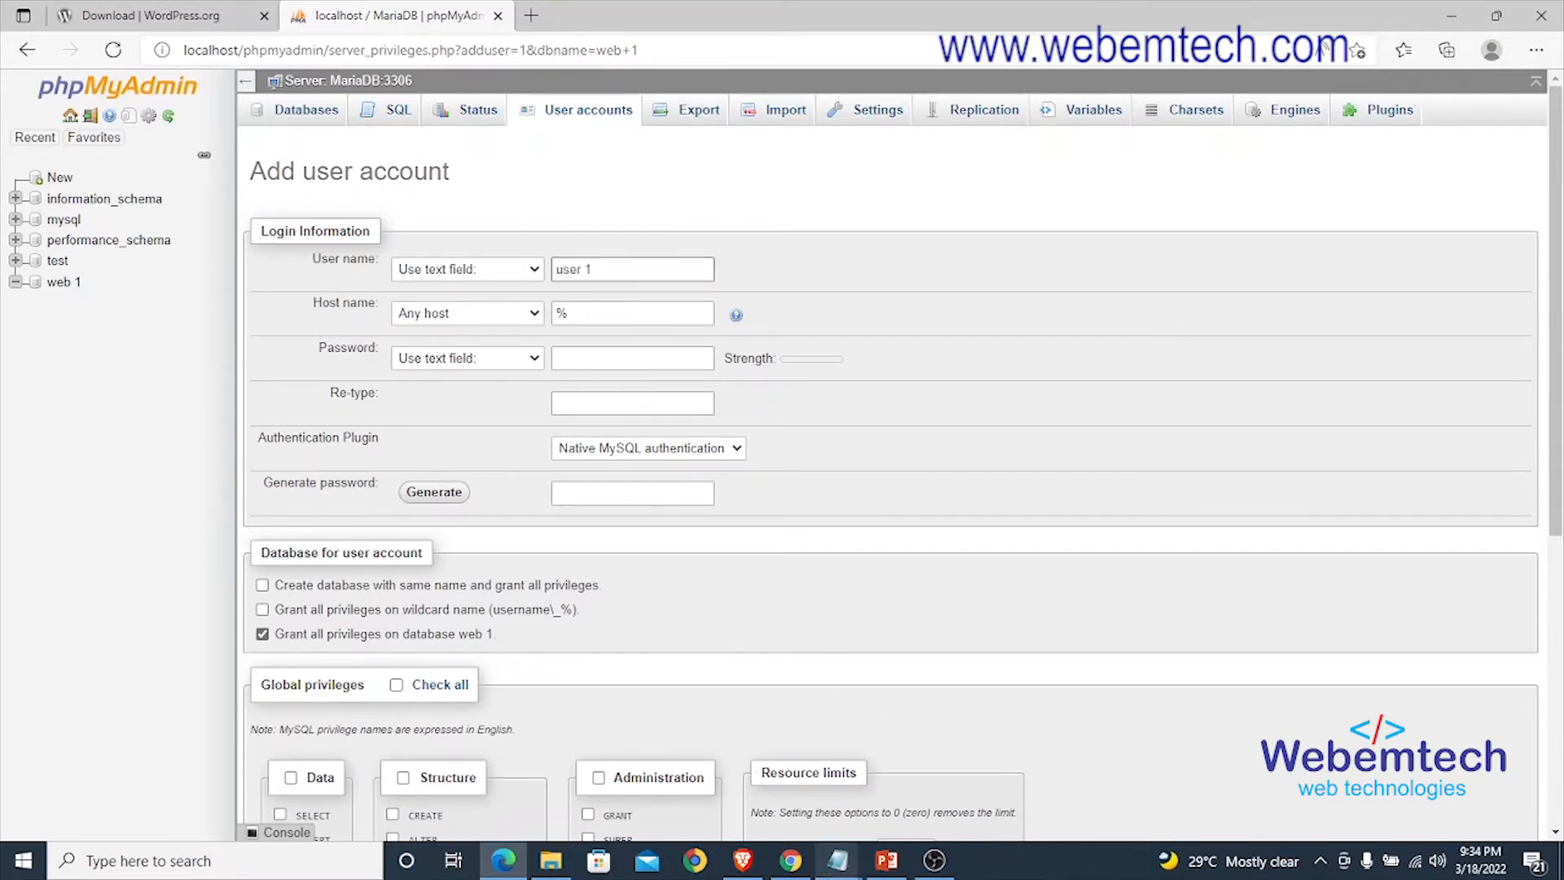
{"action": "mouse_move", "coordinate": [838, 859]}
{"action": "left_click", "coordinate": [864, 783]}
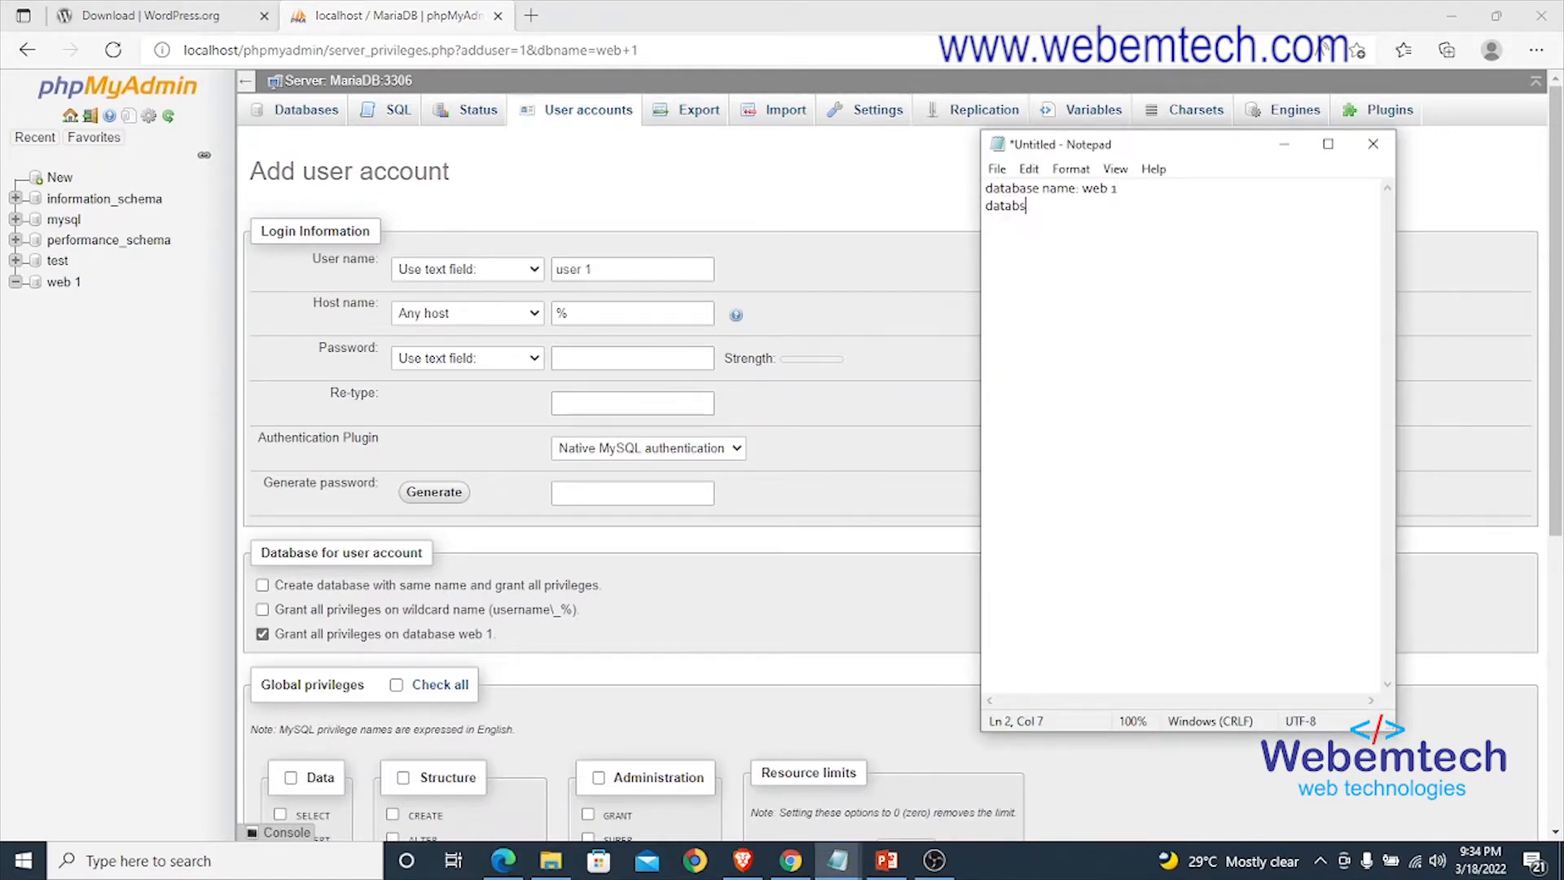
{"action": "type", "text": "e username: user 1"}
{"action": "left_click", "coordinate": [483, 319]}
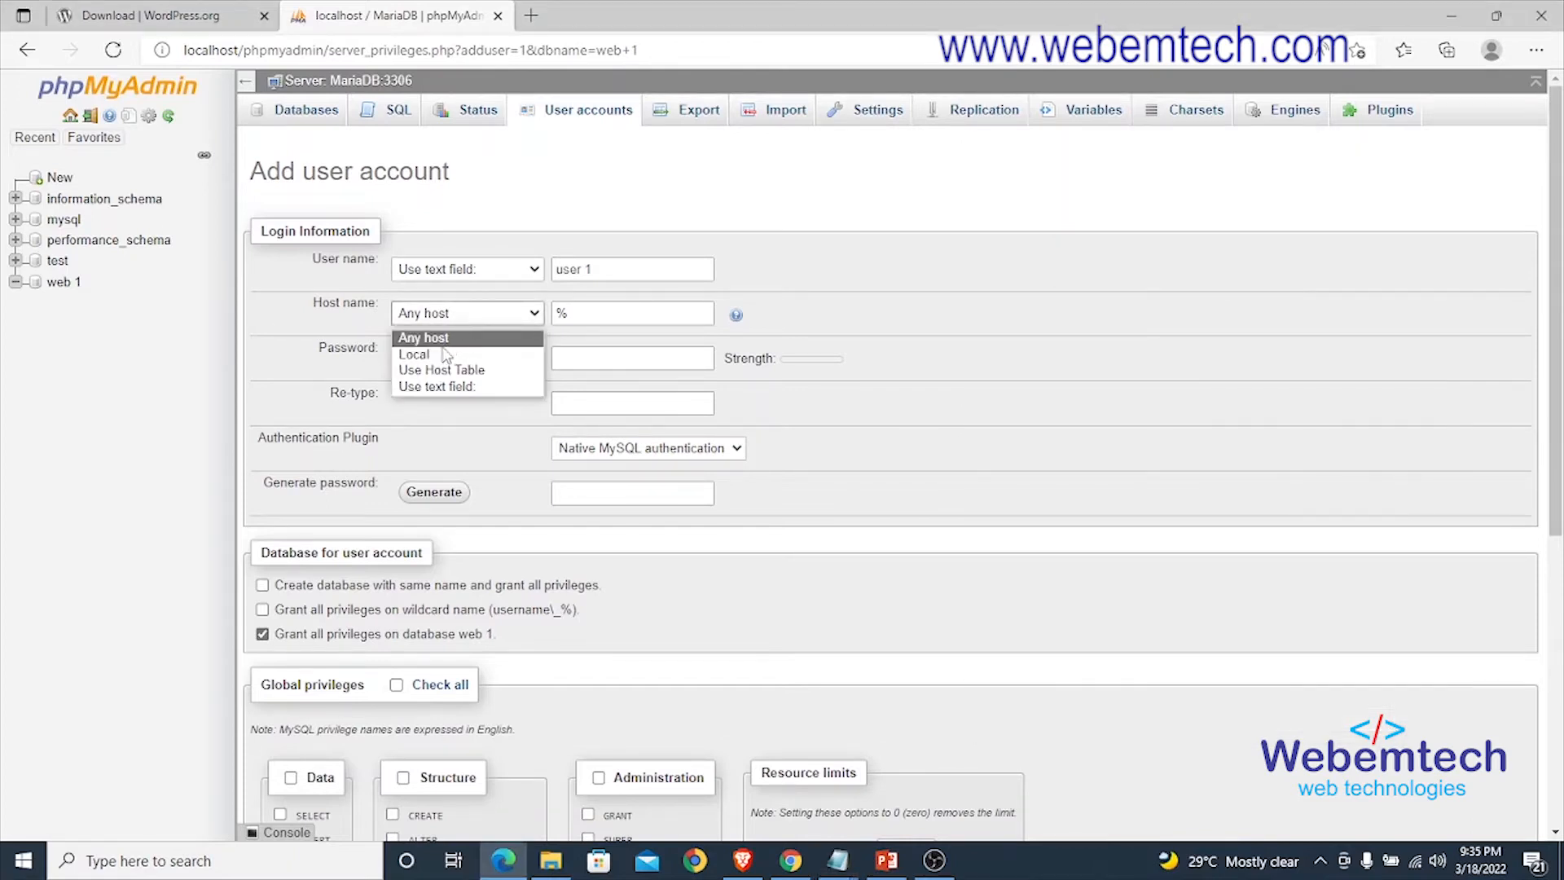
{"action": "left_click", "coordinate": [446, 355]}
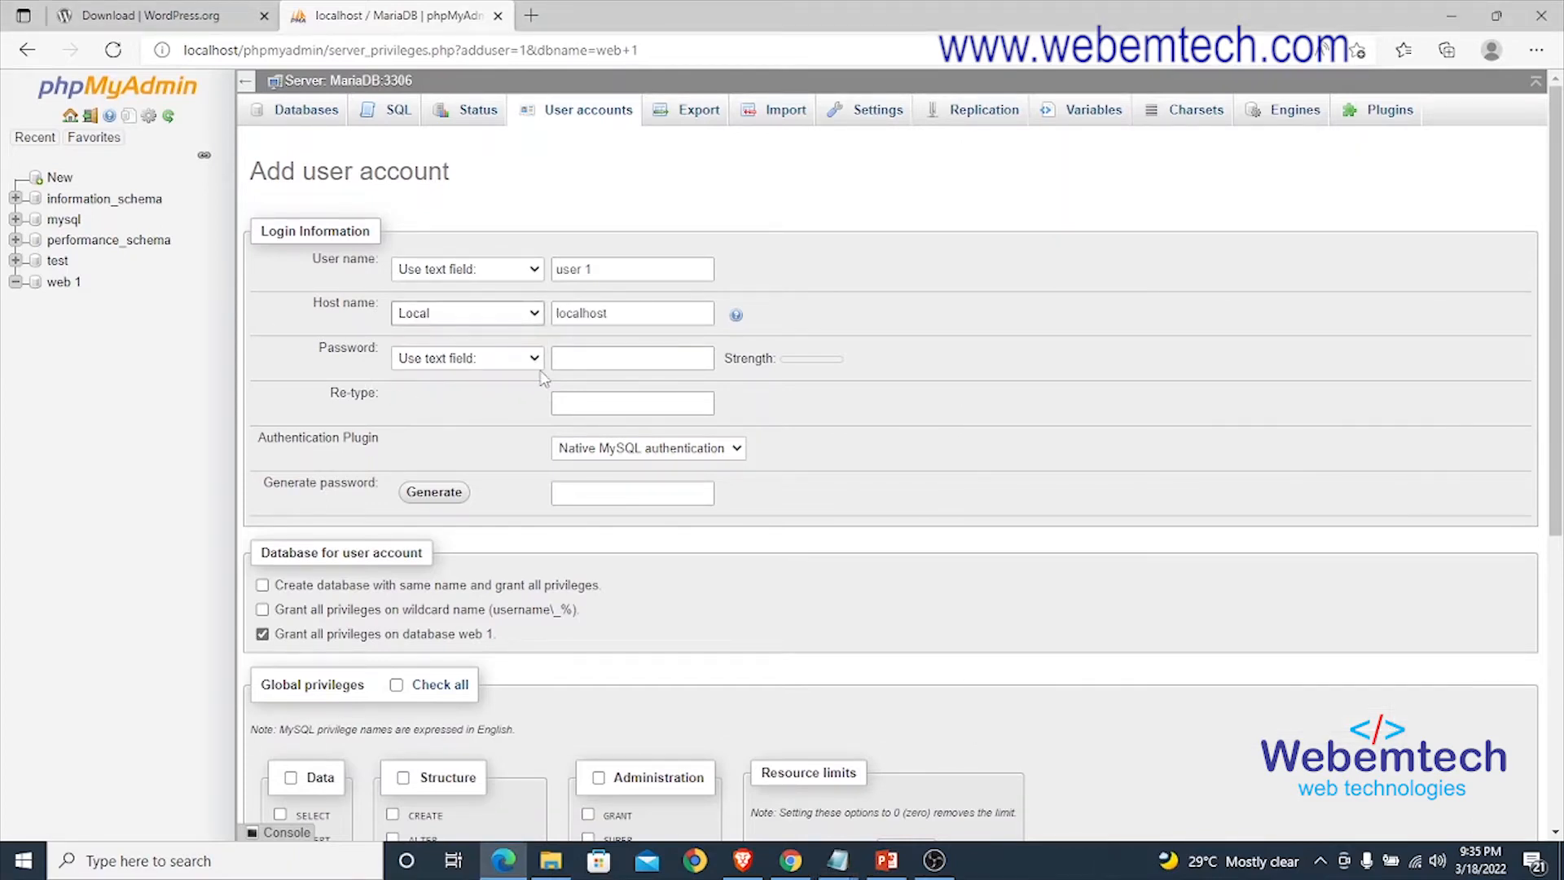
Step: Enter and re-type the account password, recording it in the Notepad notes
{"action": "left_click", "coordinate": [596, 358]}
{"action": "type", "text": "••••"}
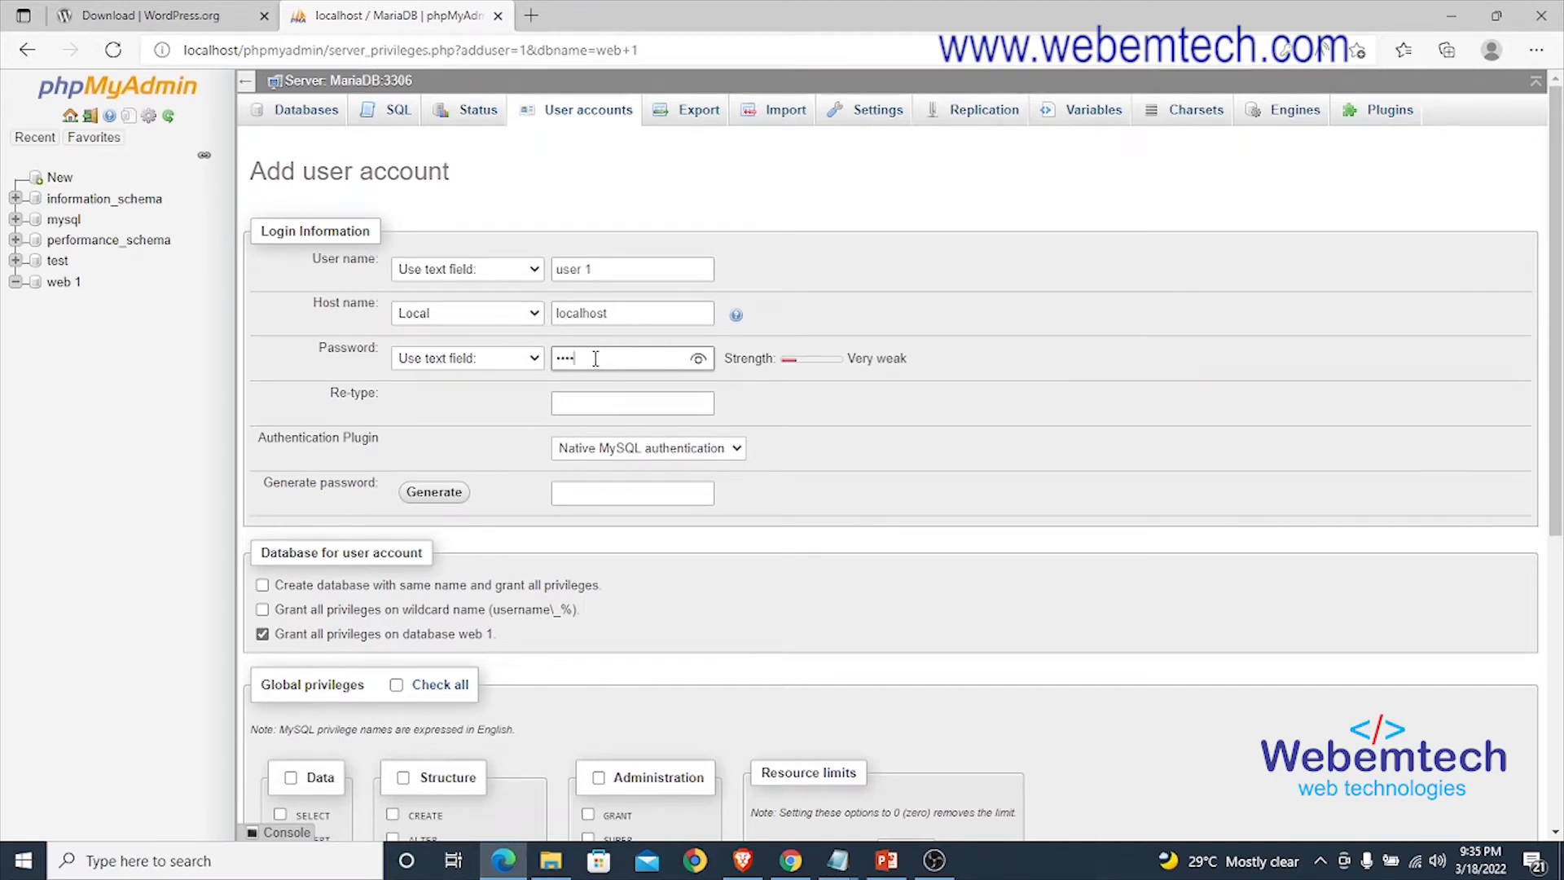
{"action": "type", "text": "•••"}
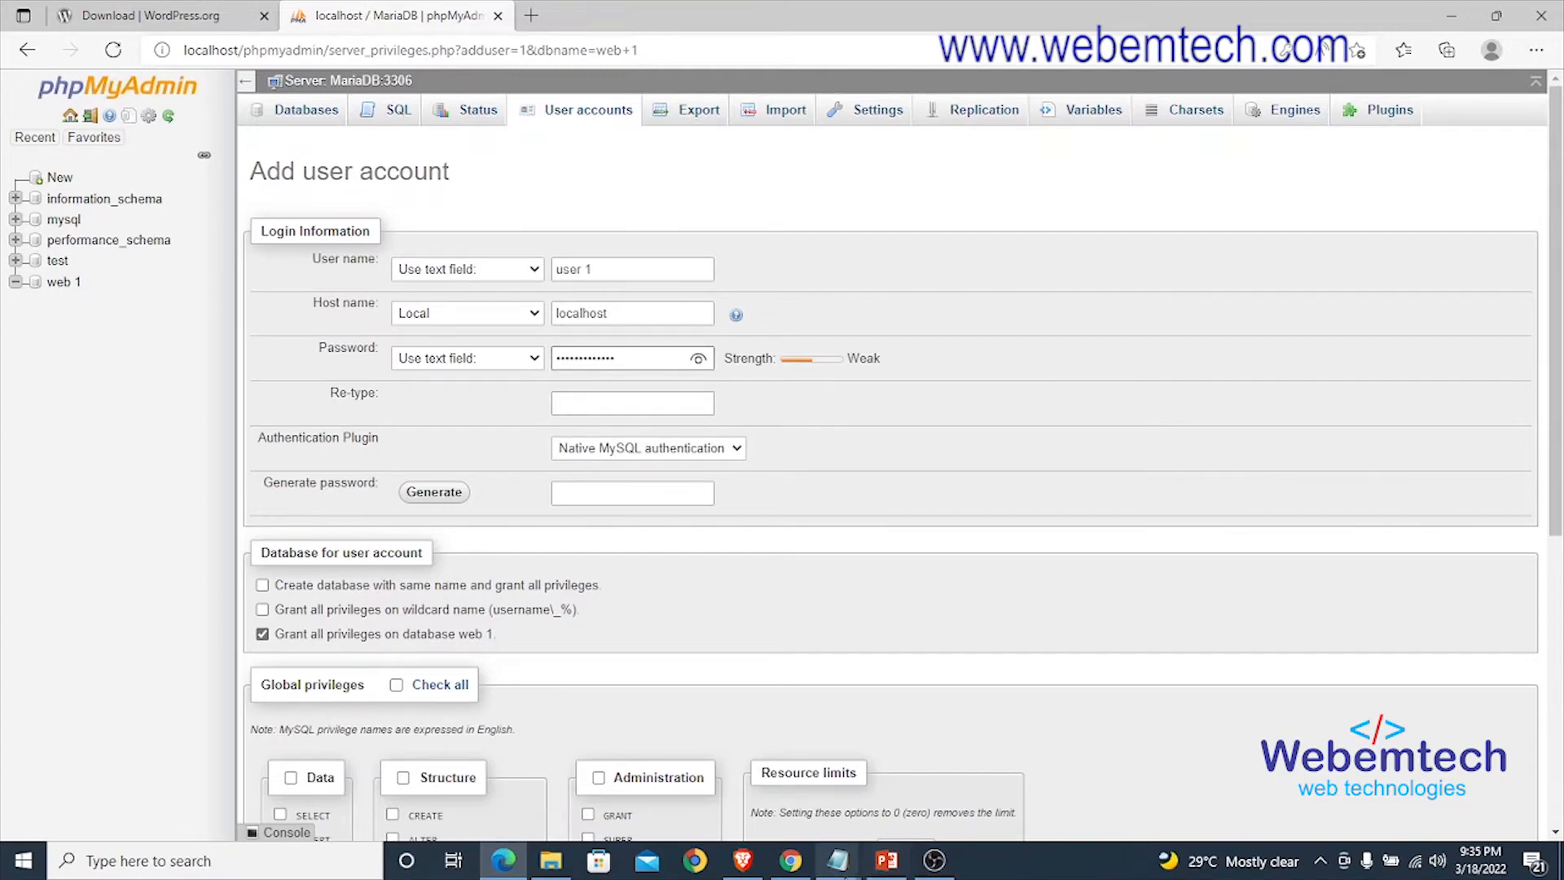
{"action": "mouse_move", "coordinate": [838, 860]}
{"action": "left_click", "coordinate": [876, 784]}
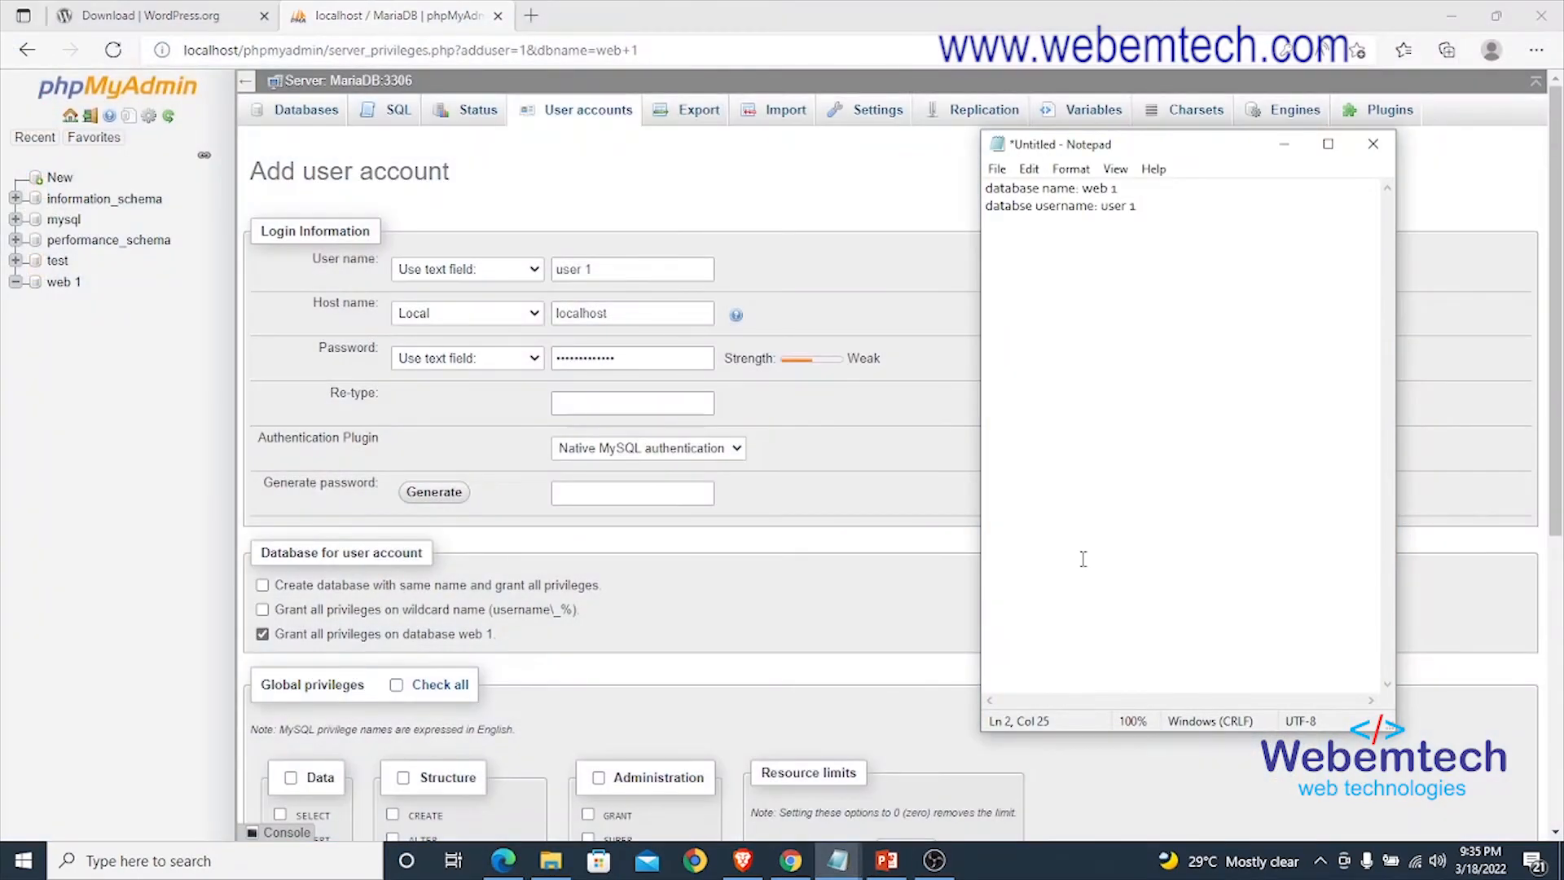
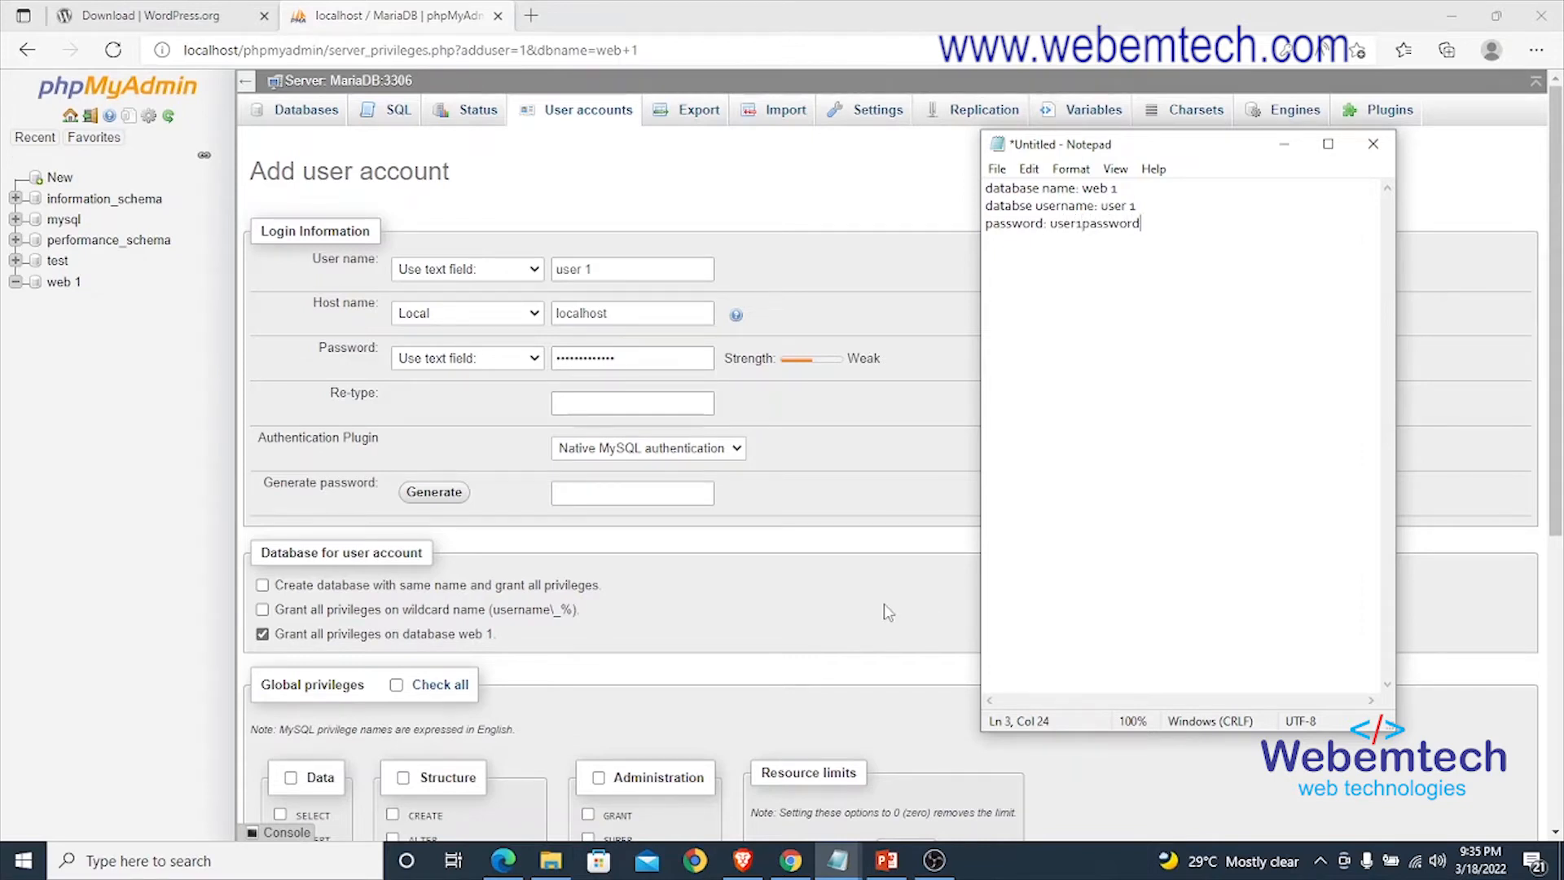
{"action": "left_click", "coordinate": [659, 402]}
{"action": "type", "text": "us"}
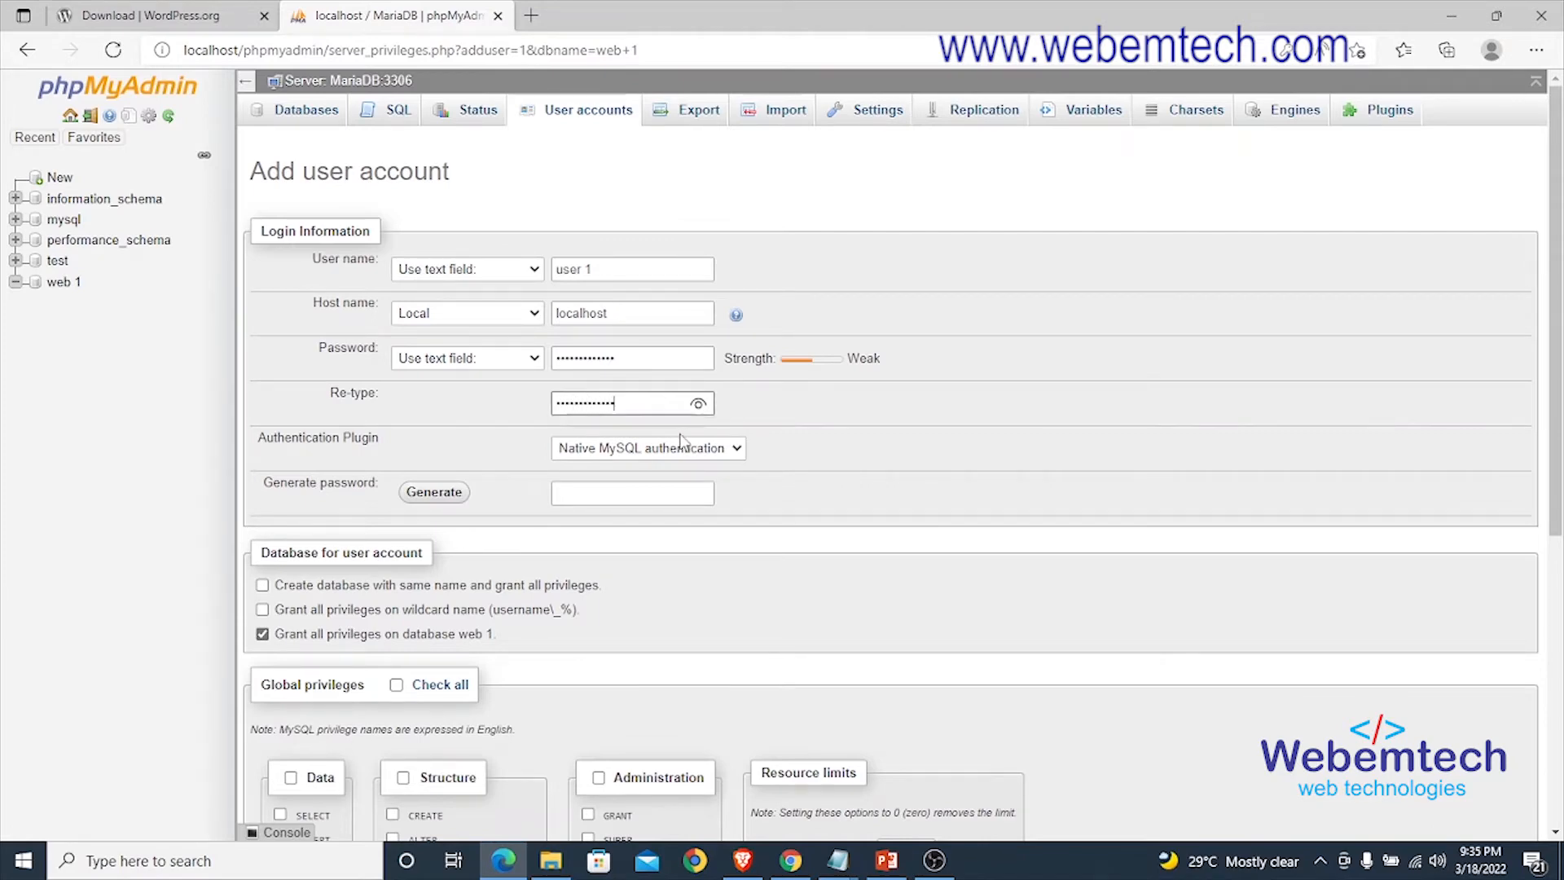
Step: Grant all global privileges with Check all and create the user account
{"action": "scroll", "coordinate": [672, 452], "scroll_direction": "down", "scroll_amount": 4}
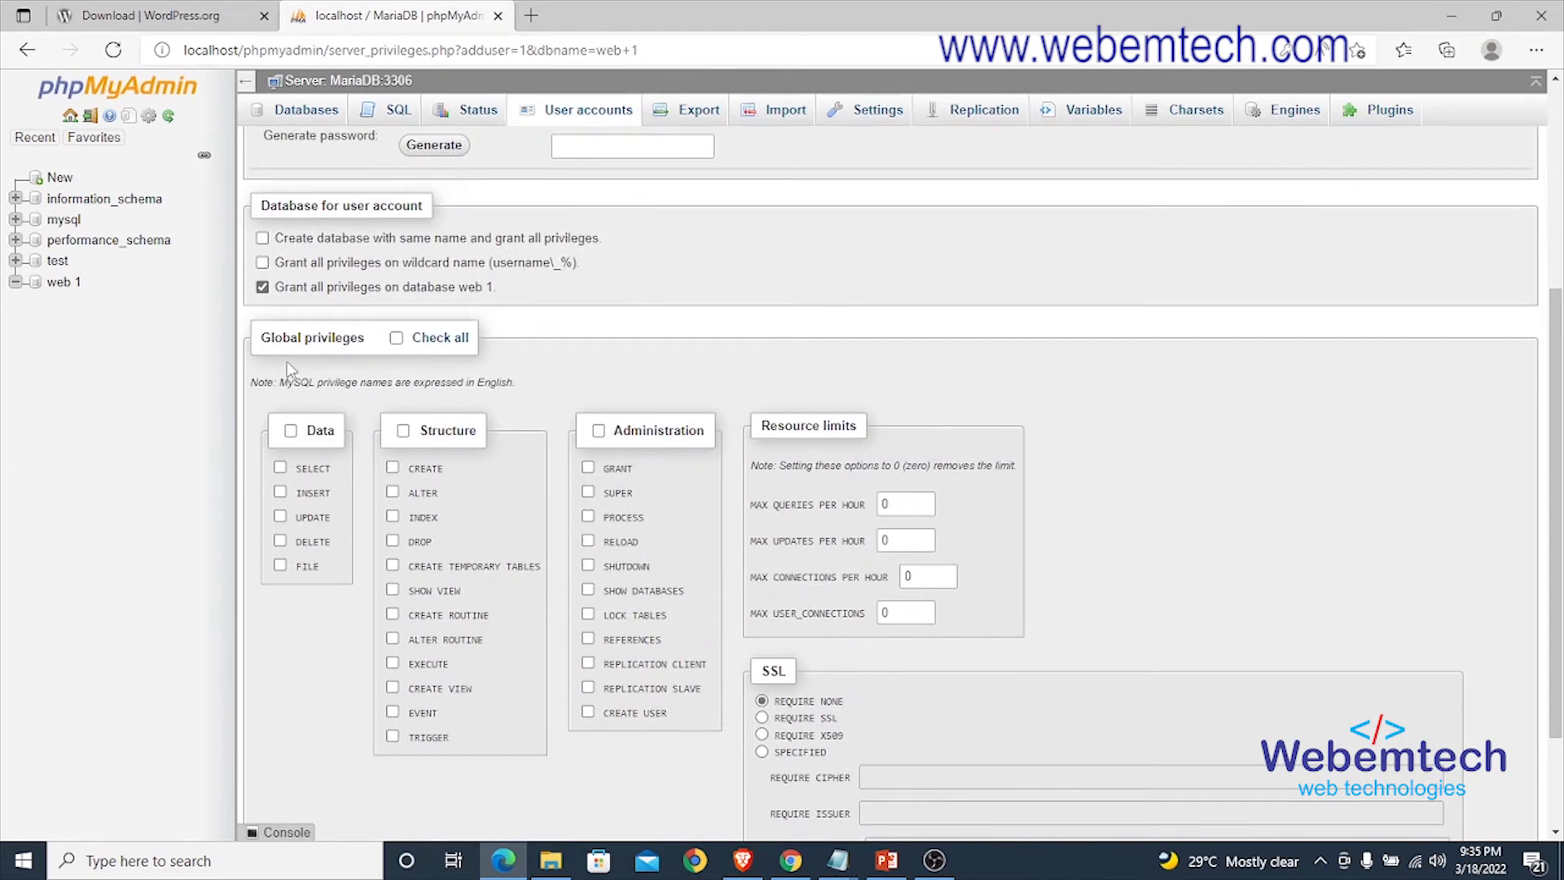
{"action": "left_click", "coordinate": [398, 338]}
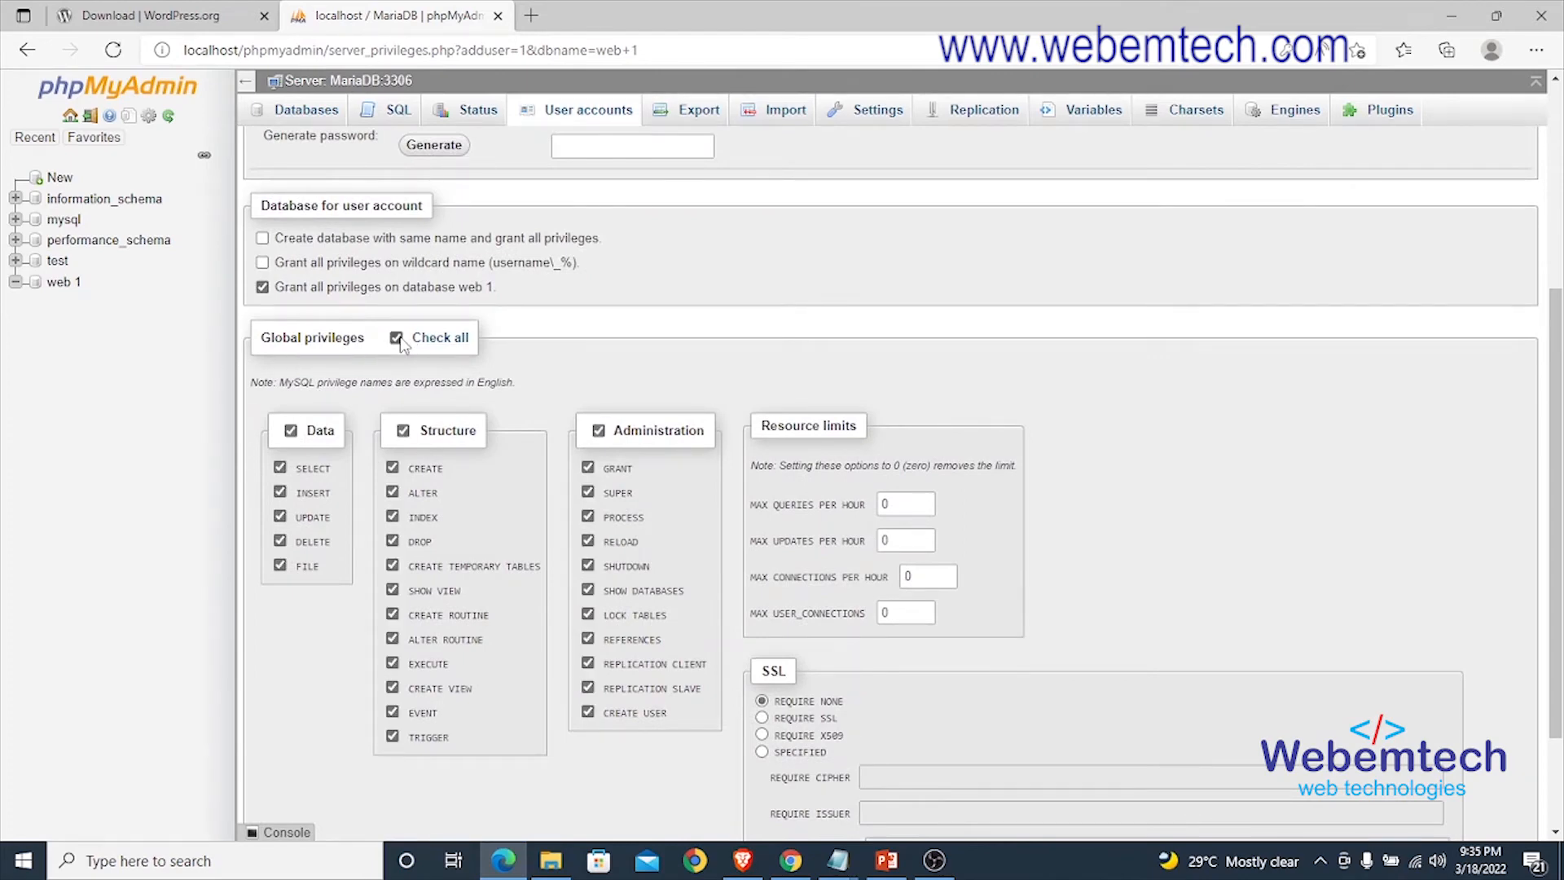
{"action": "scroll", "coordinate": [1034, 378], "scroll_direction": "down", "scroll_amount": 2}
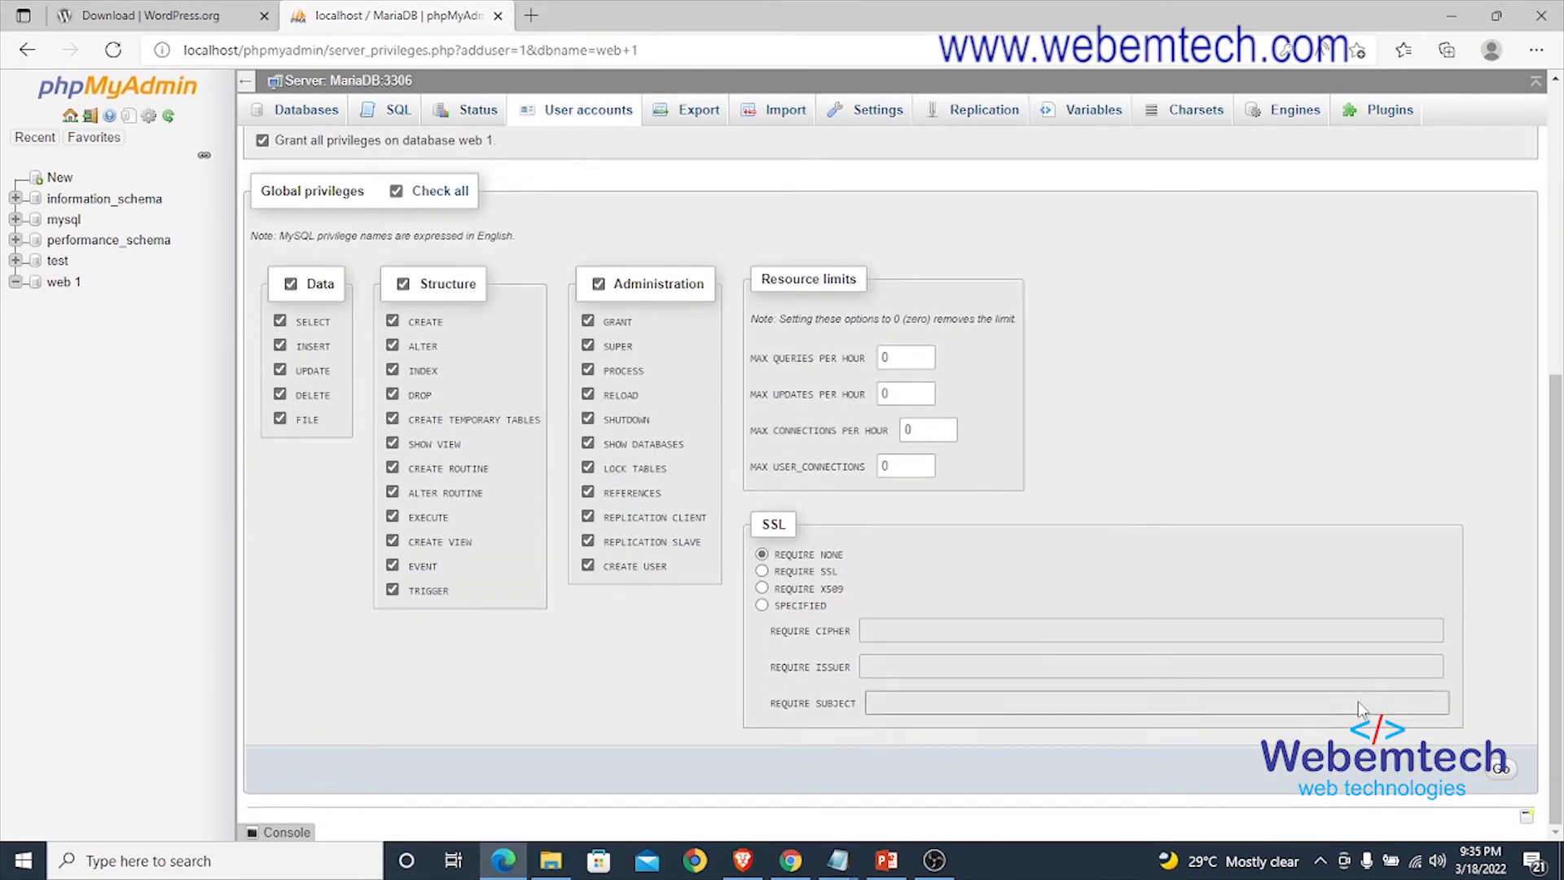
{"action": "left_click", "coordinate": [1499, 770]}
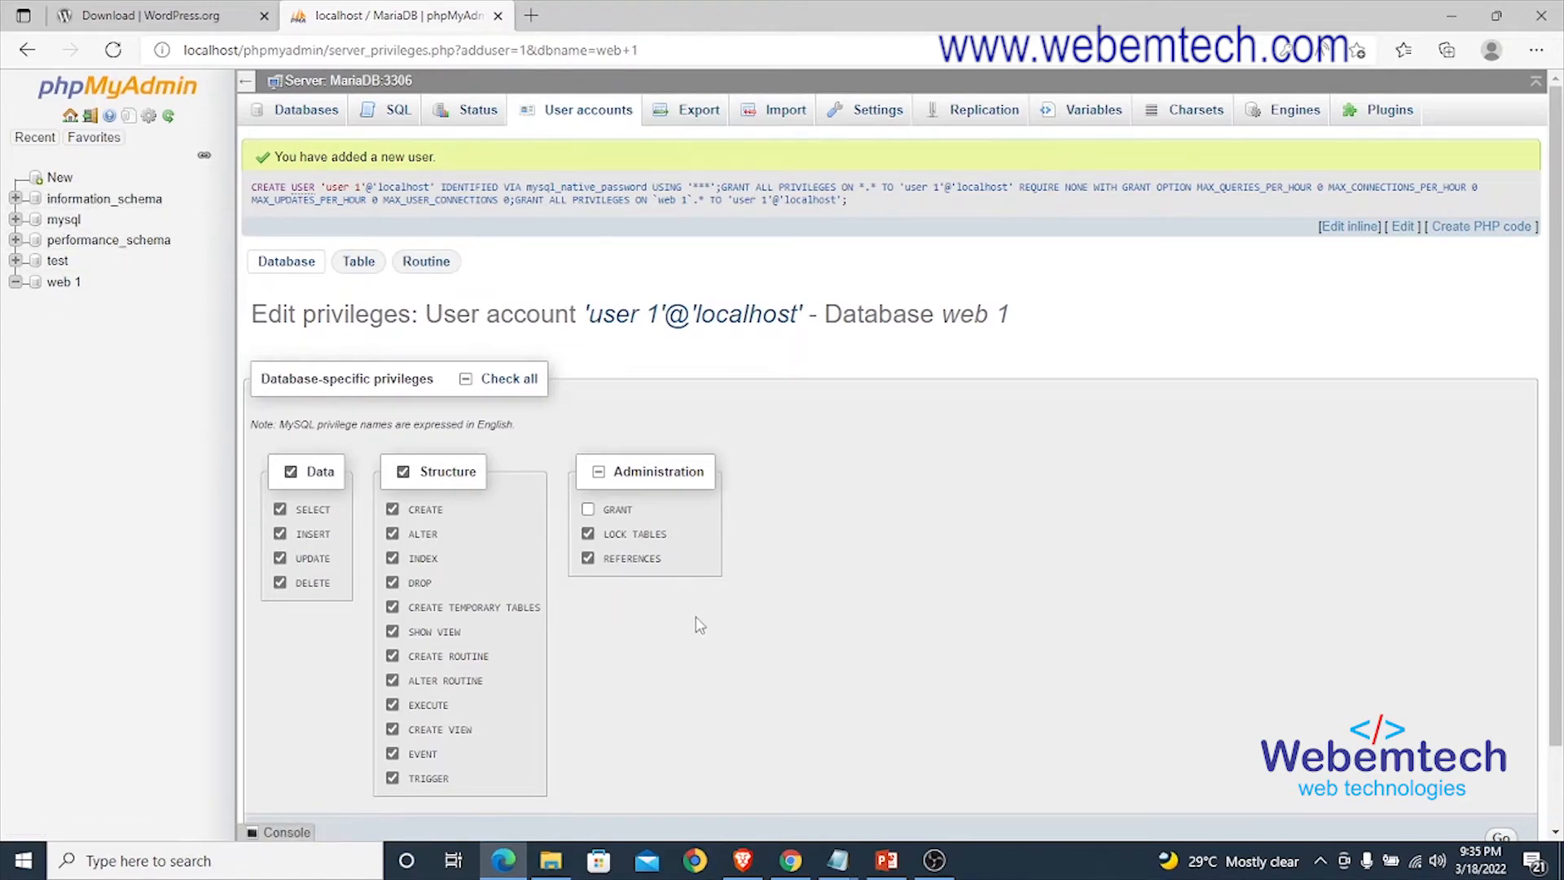
Step: Mark the slide bullet about connecting WordPress, then return to the browser
{"action": "left_click", "coordinate": [876, 864]}
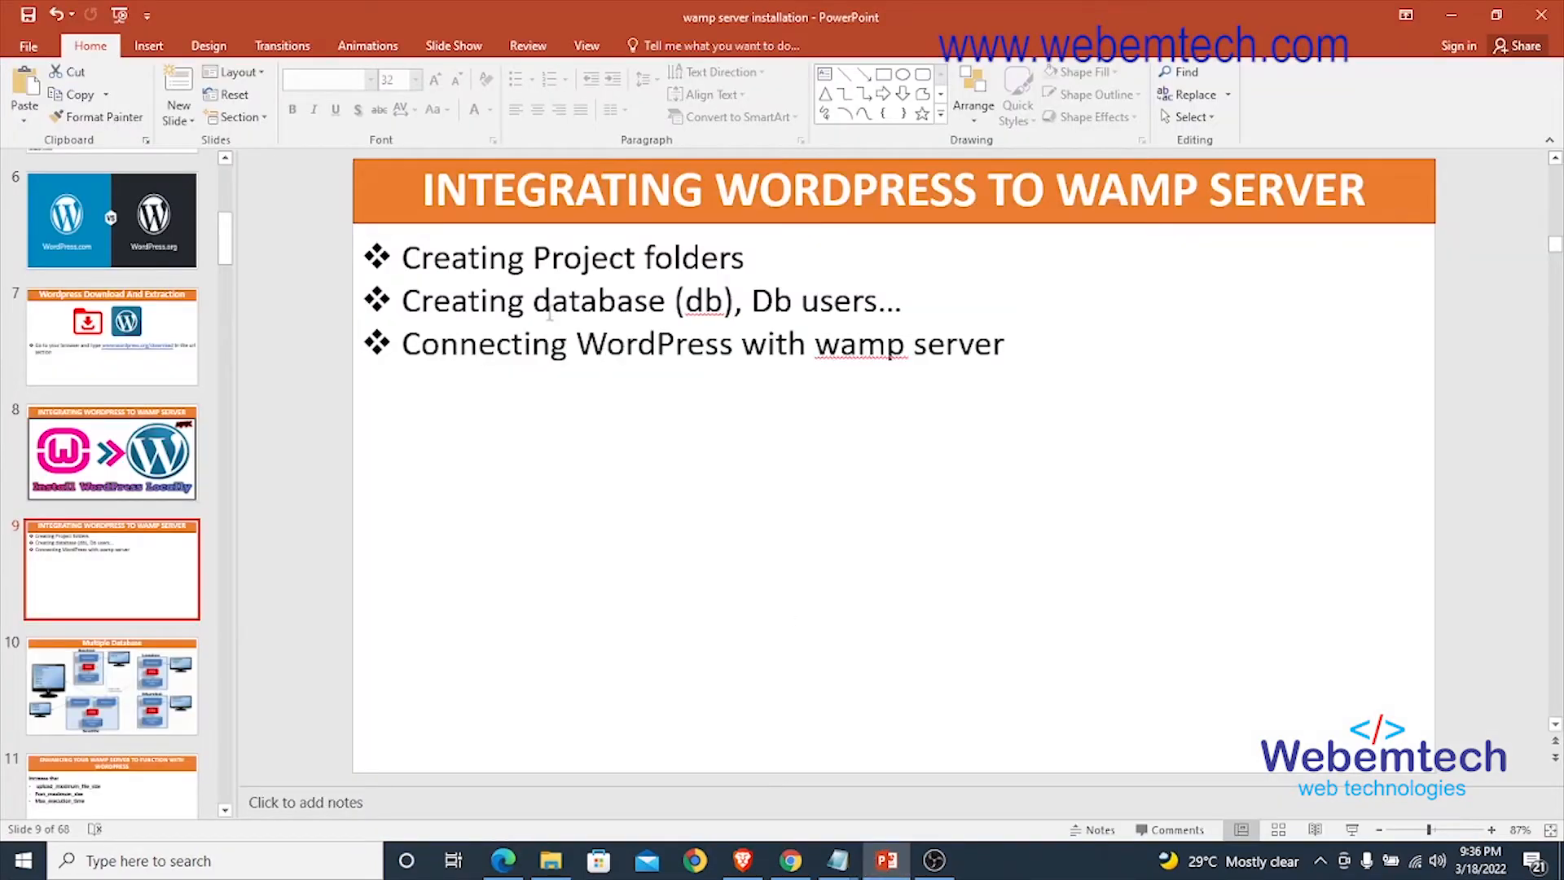
{"action": "left_click_drag", "start_coordinate": [405, 344], "coordinate": [959, 364]}
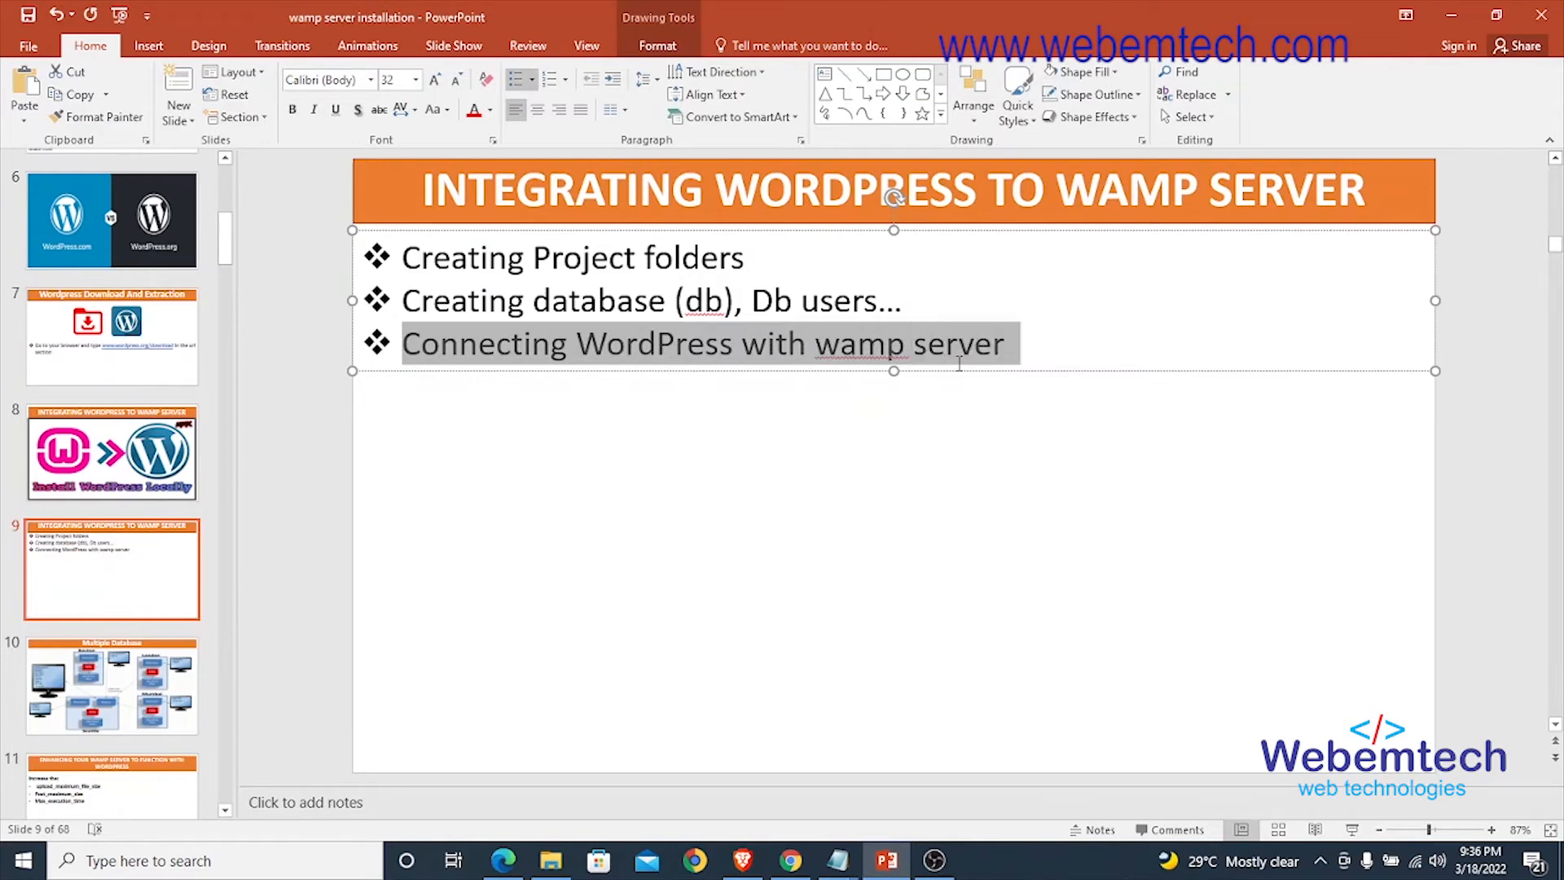
{"action": "left_click", "coordinate": [721, 347]}
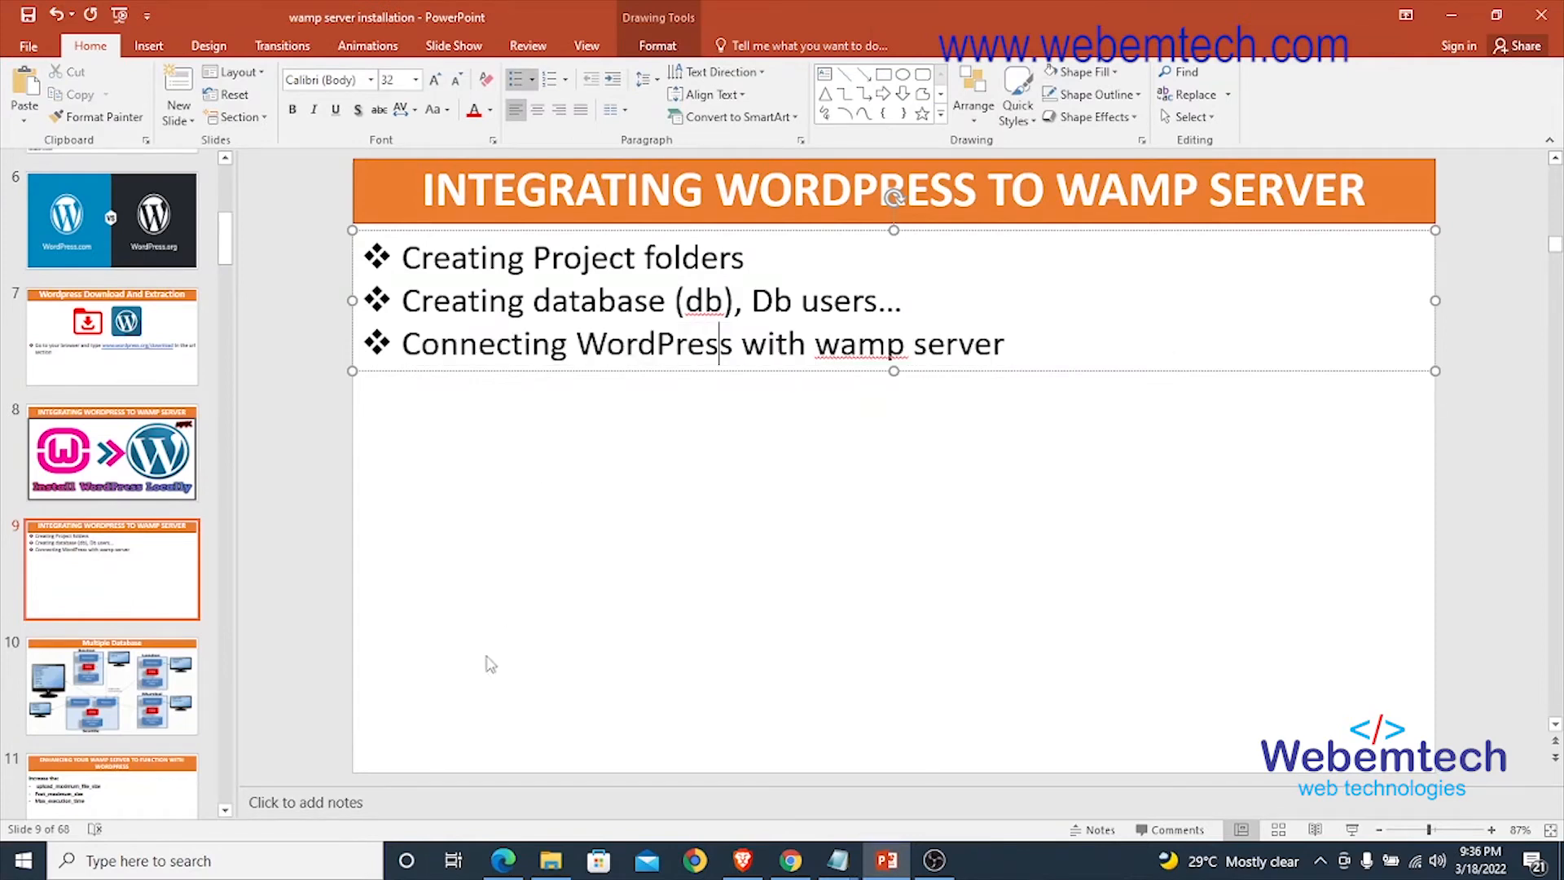
{"action": "left_click", "coordinate": [502, 862]}
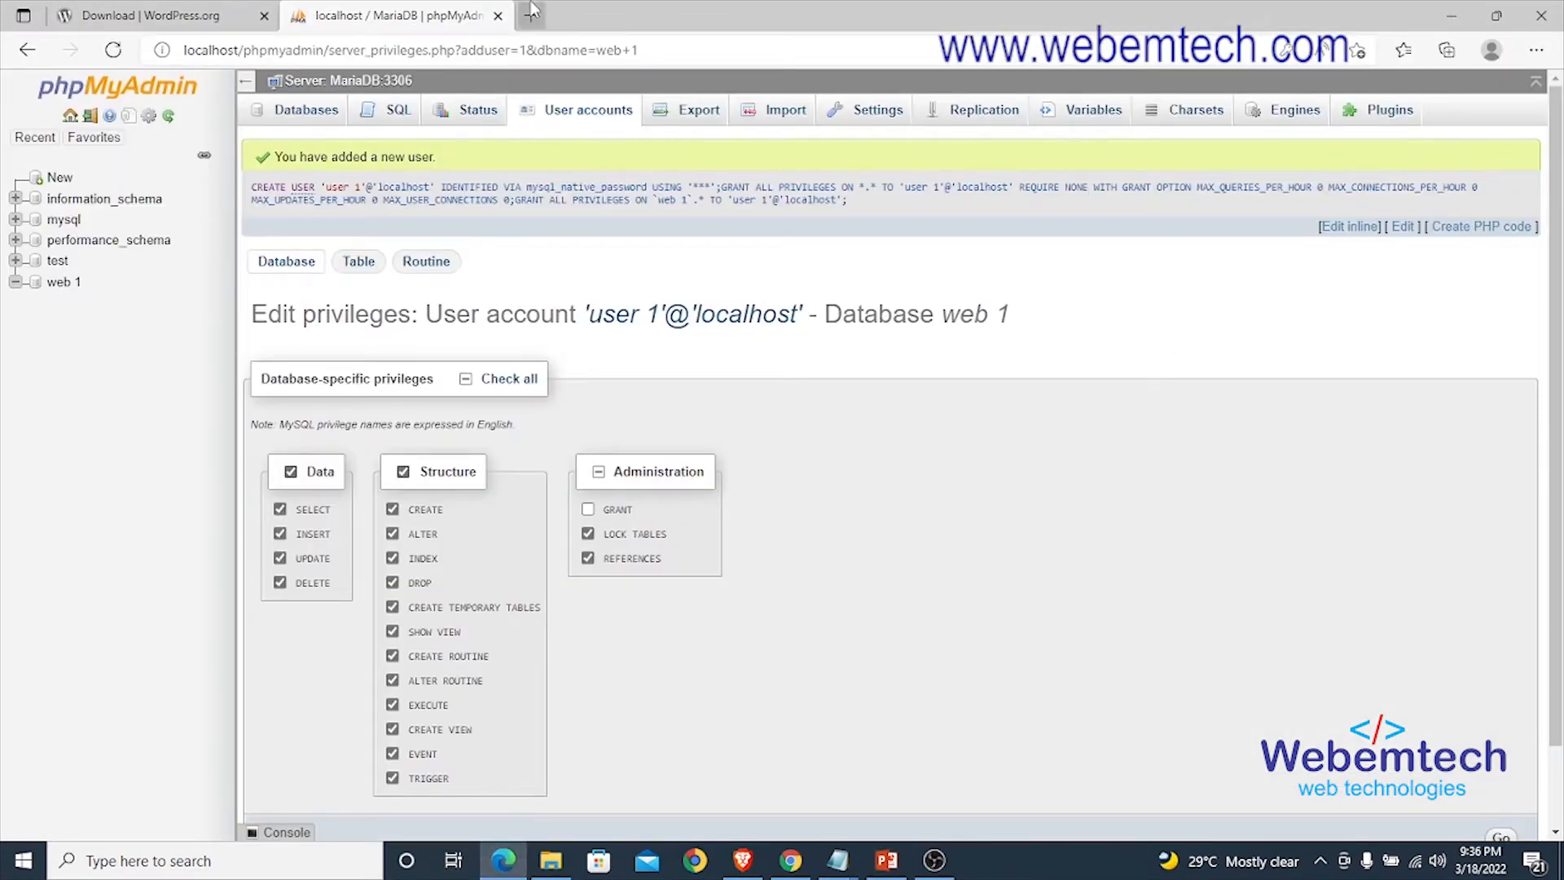
Step: Go to localhost/project 1/wp-admin in a new Edge tab
{"action": "left_click", "coordinate": [530, 18]}
{"action": "type", "text": "localhost"}
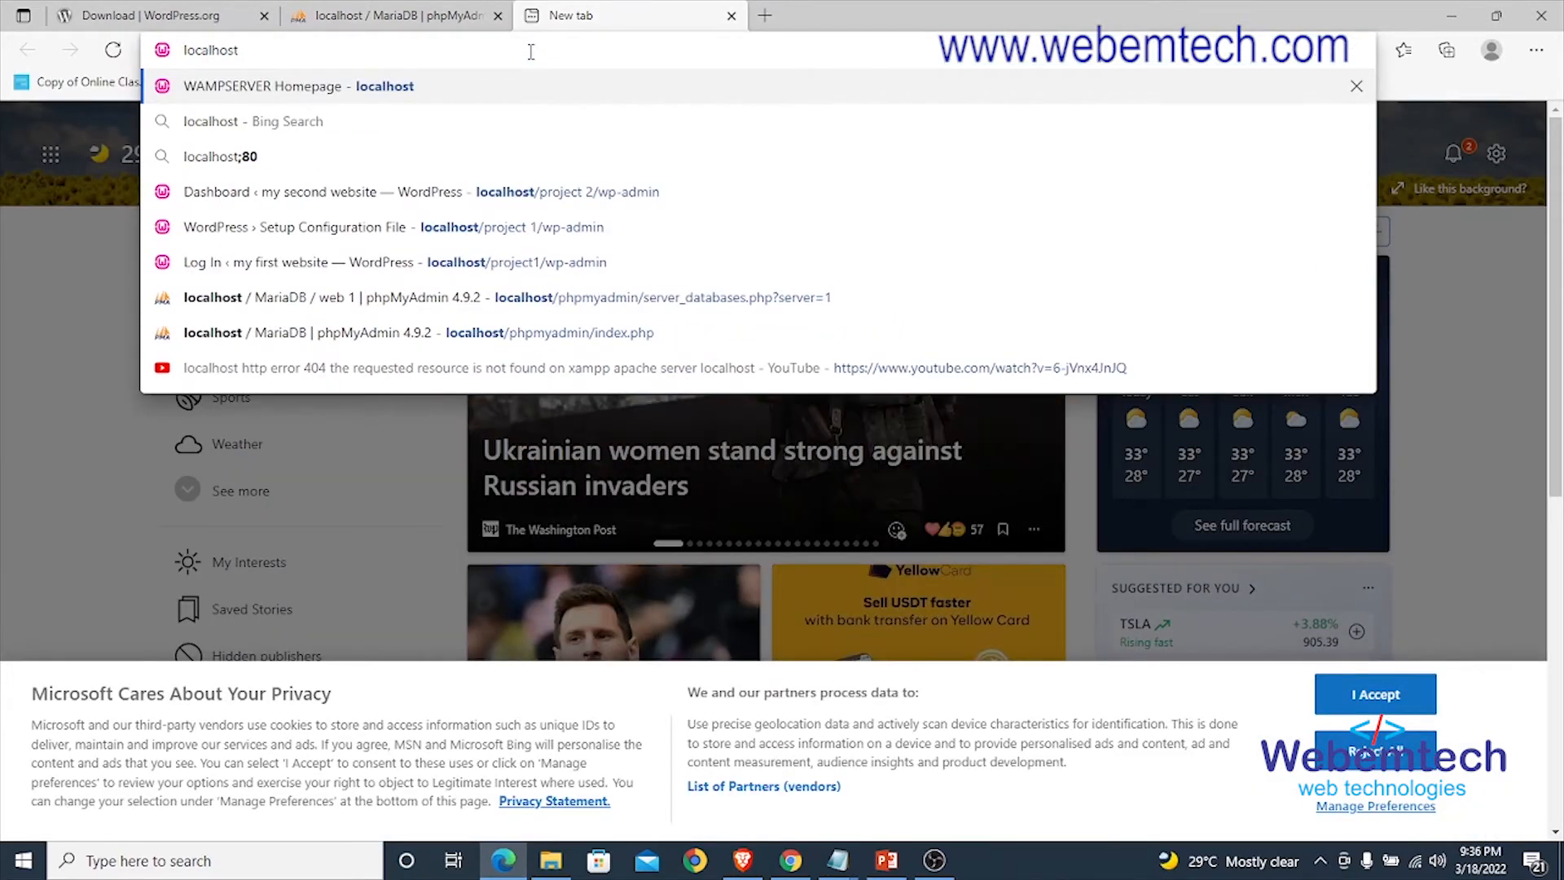
{"action": "type", "text": "/pr"}
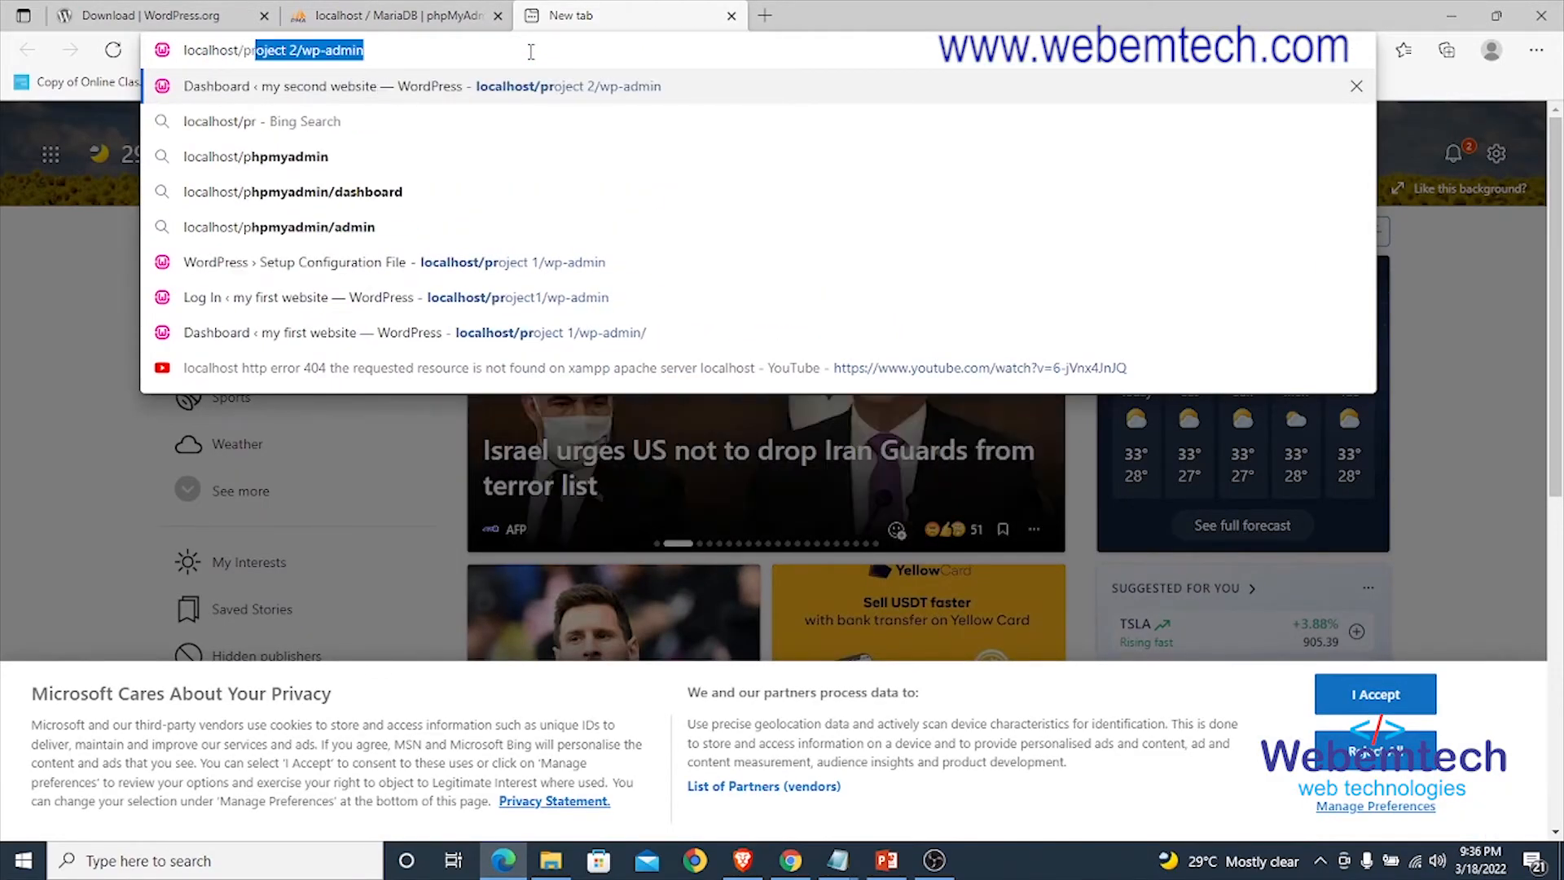
{"action": "type", "text": "oject "}
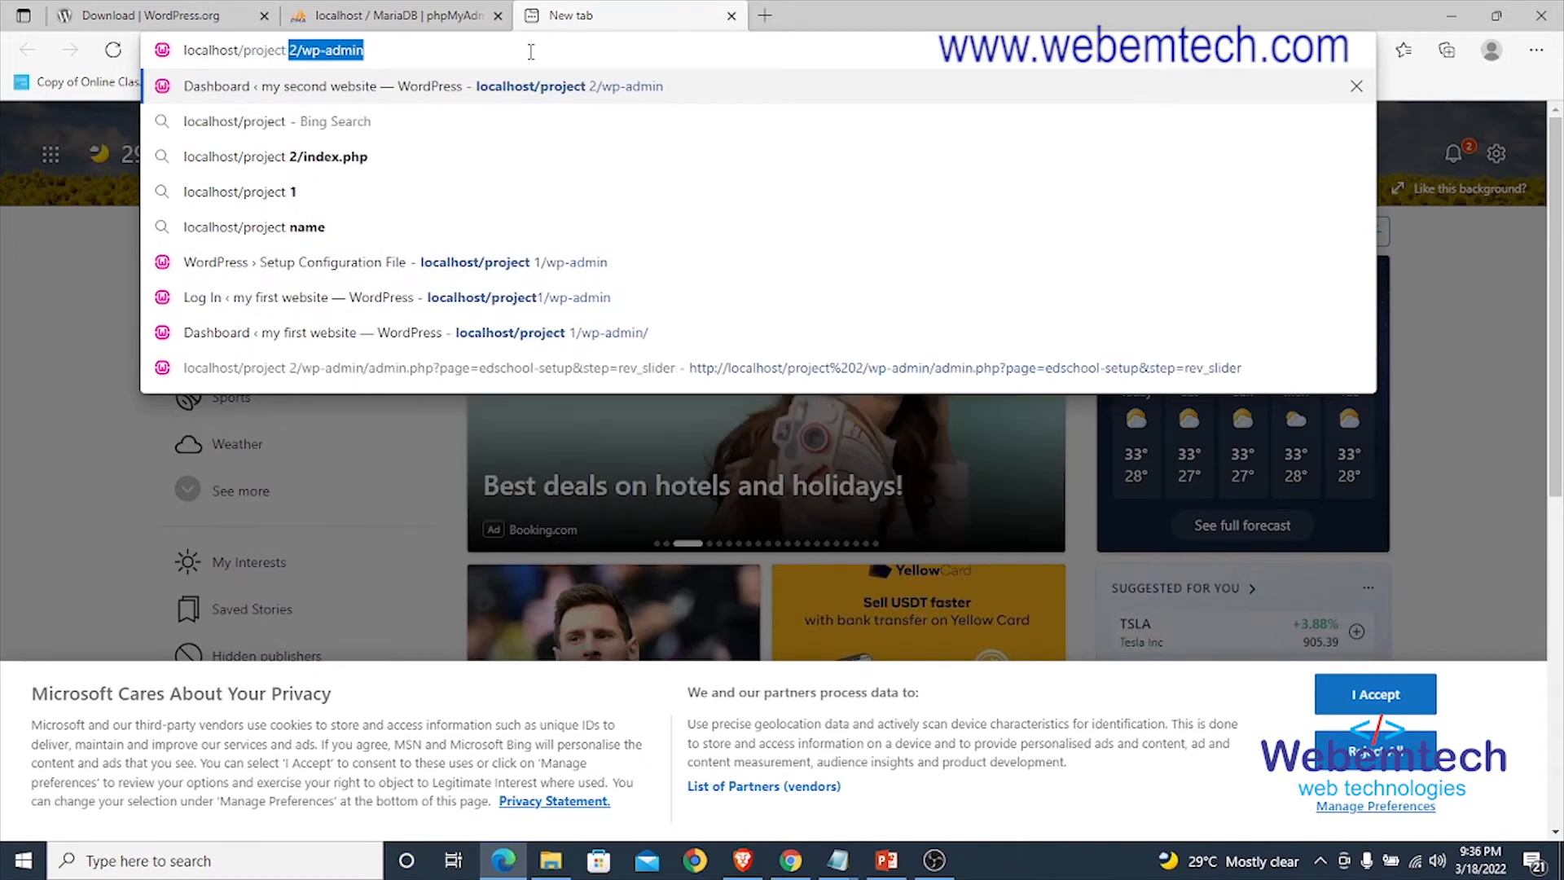
{"action": "type", "text": "1/"}
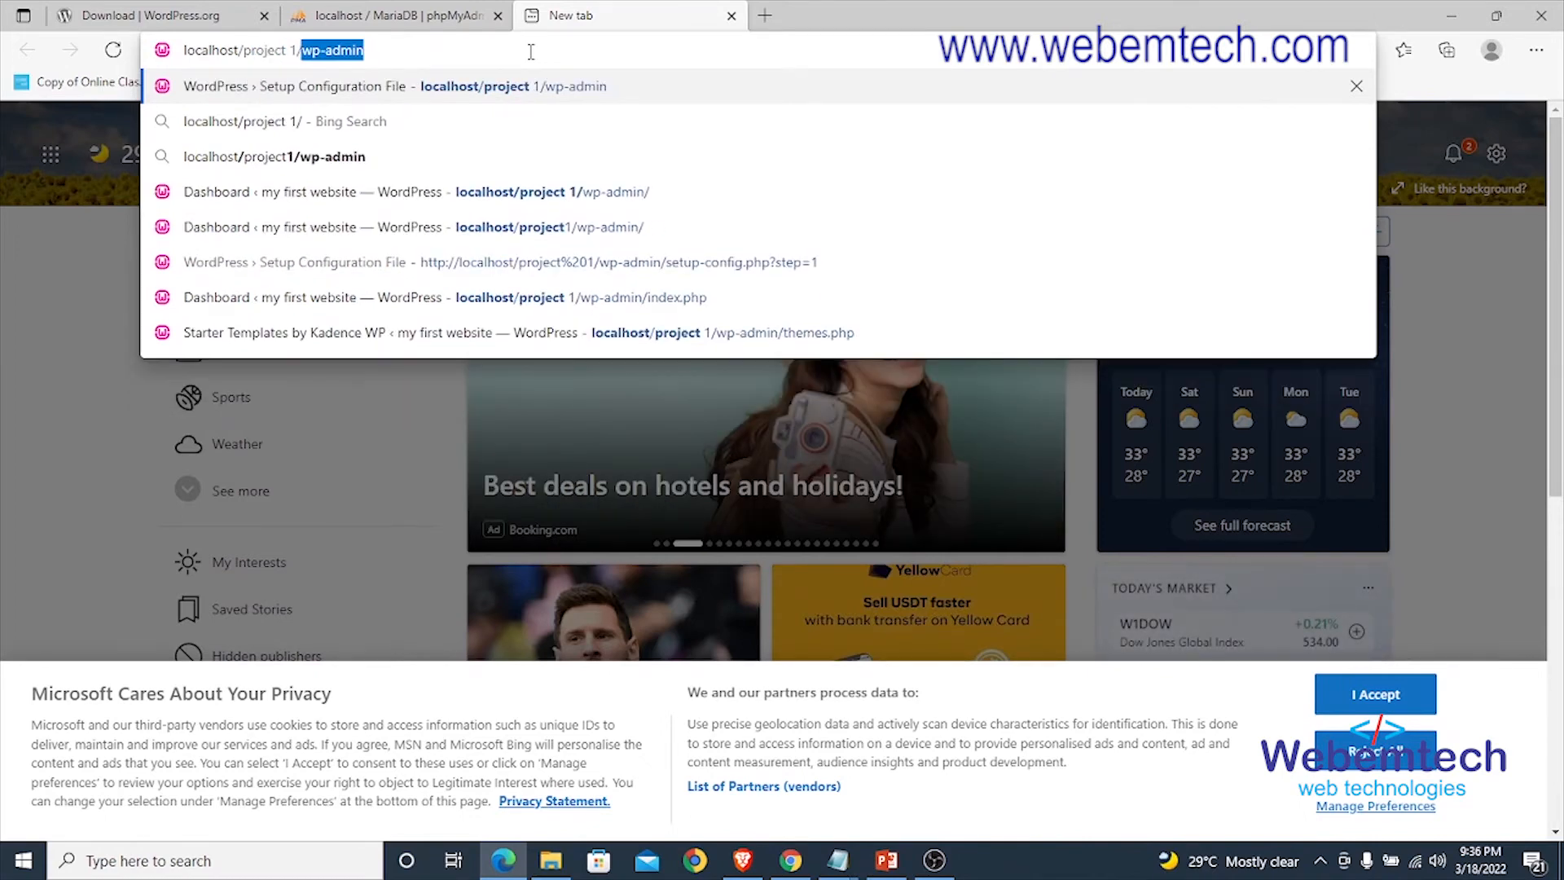
{"action": "type", "text": "wp-admin"}
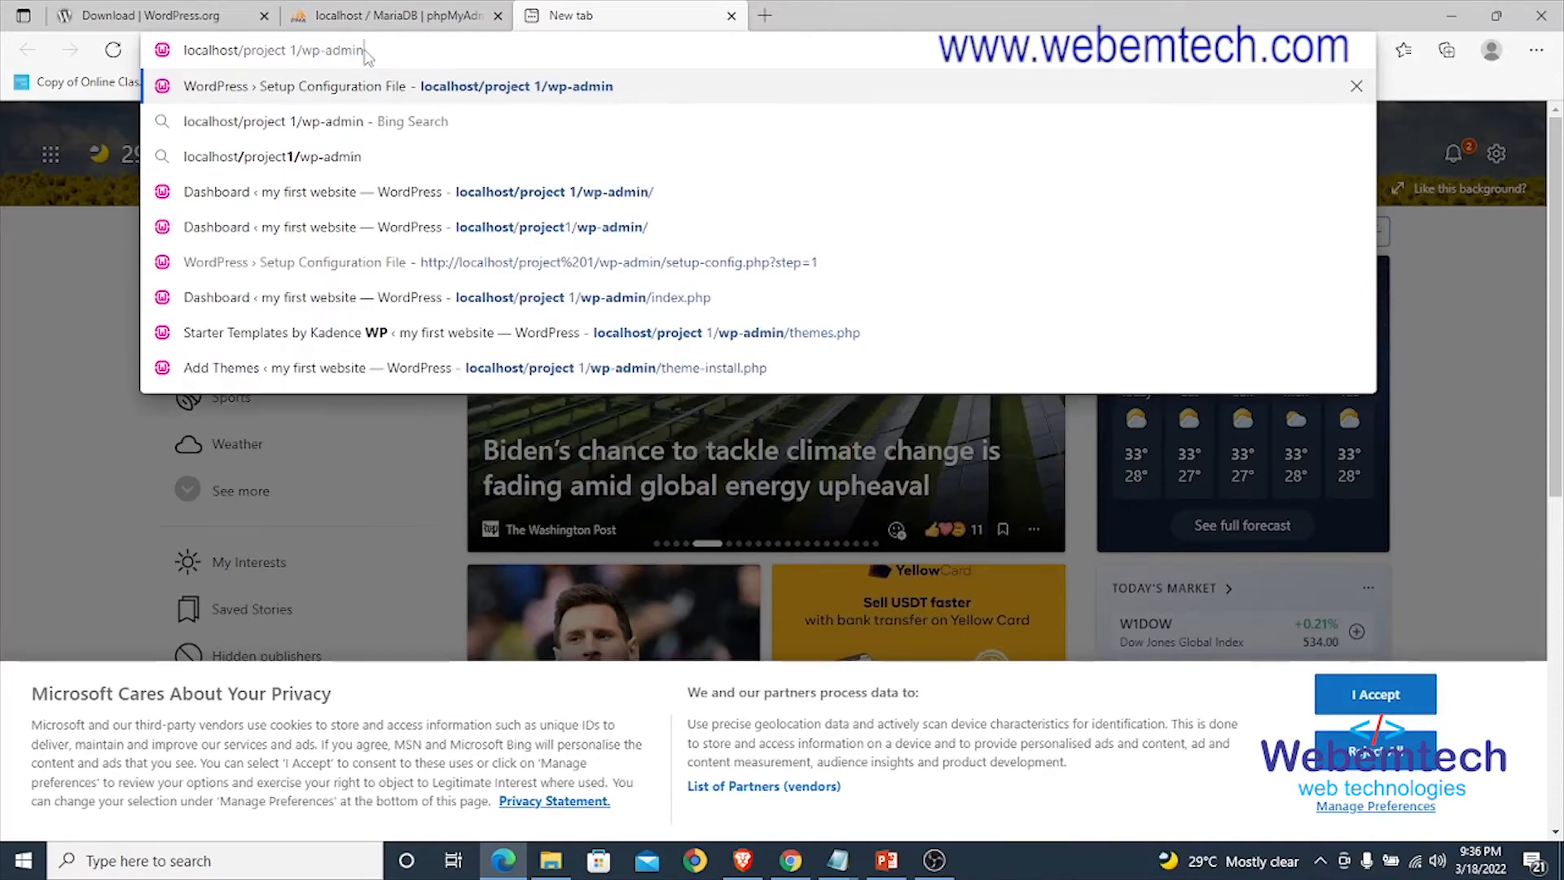
{"action": "key", "text": "Return"}
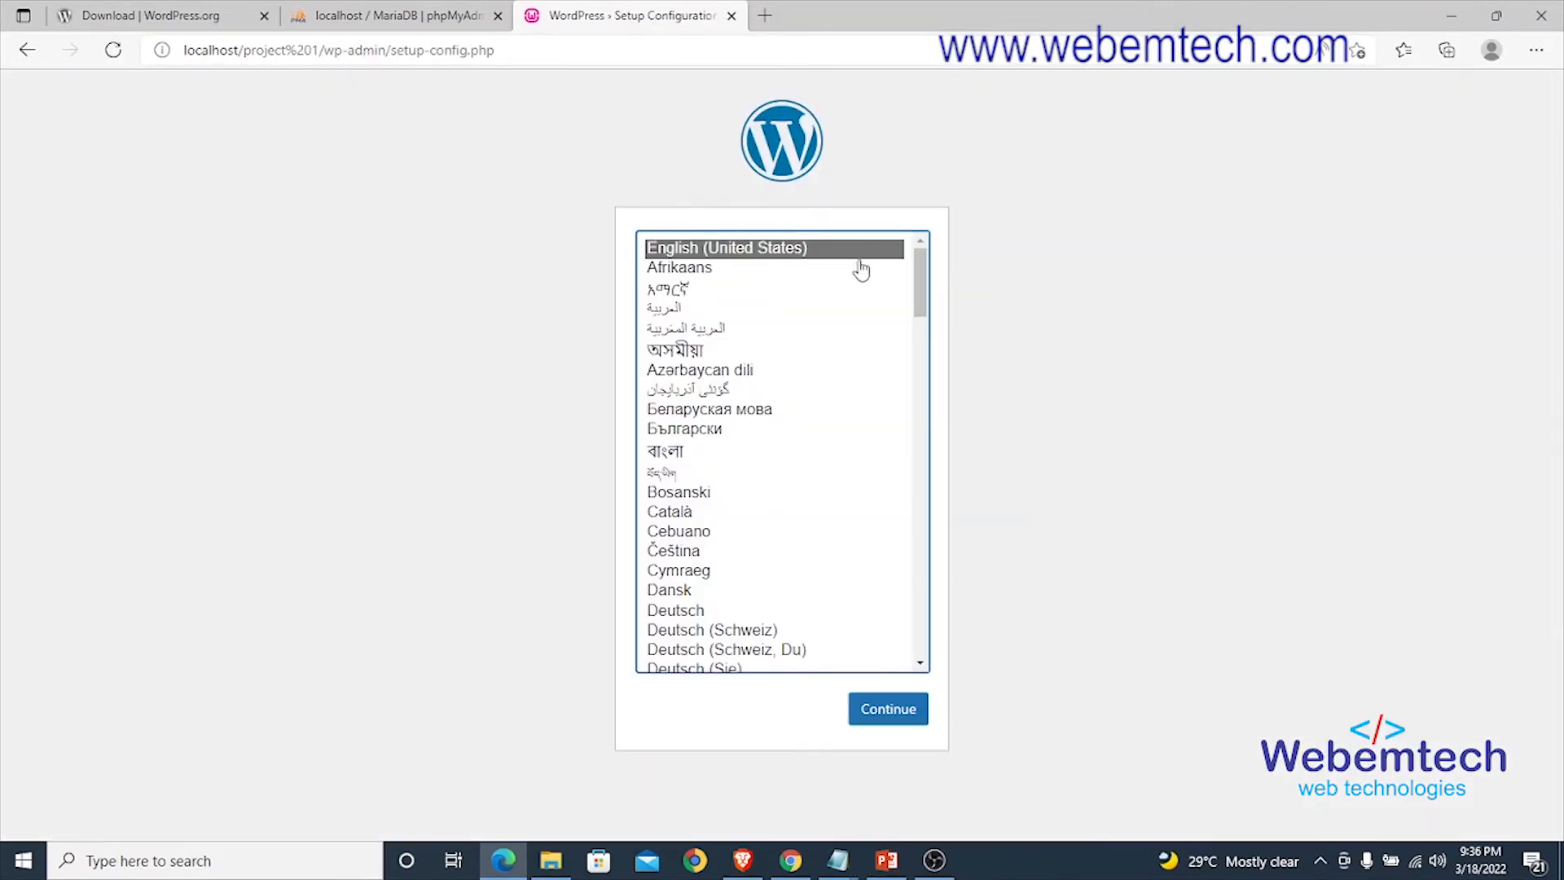
Step: Continue with English (United States) and proceed past the welcome page with Let's go!
{"action": "left_click", "coordinate": [888, 711]}
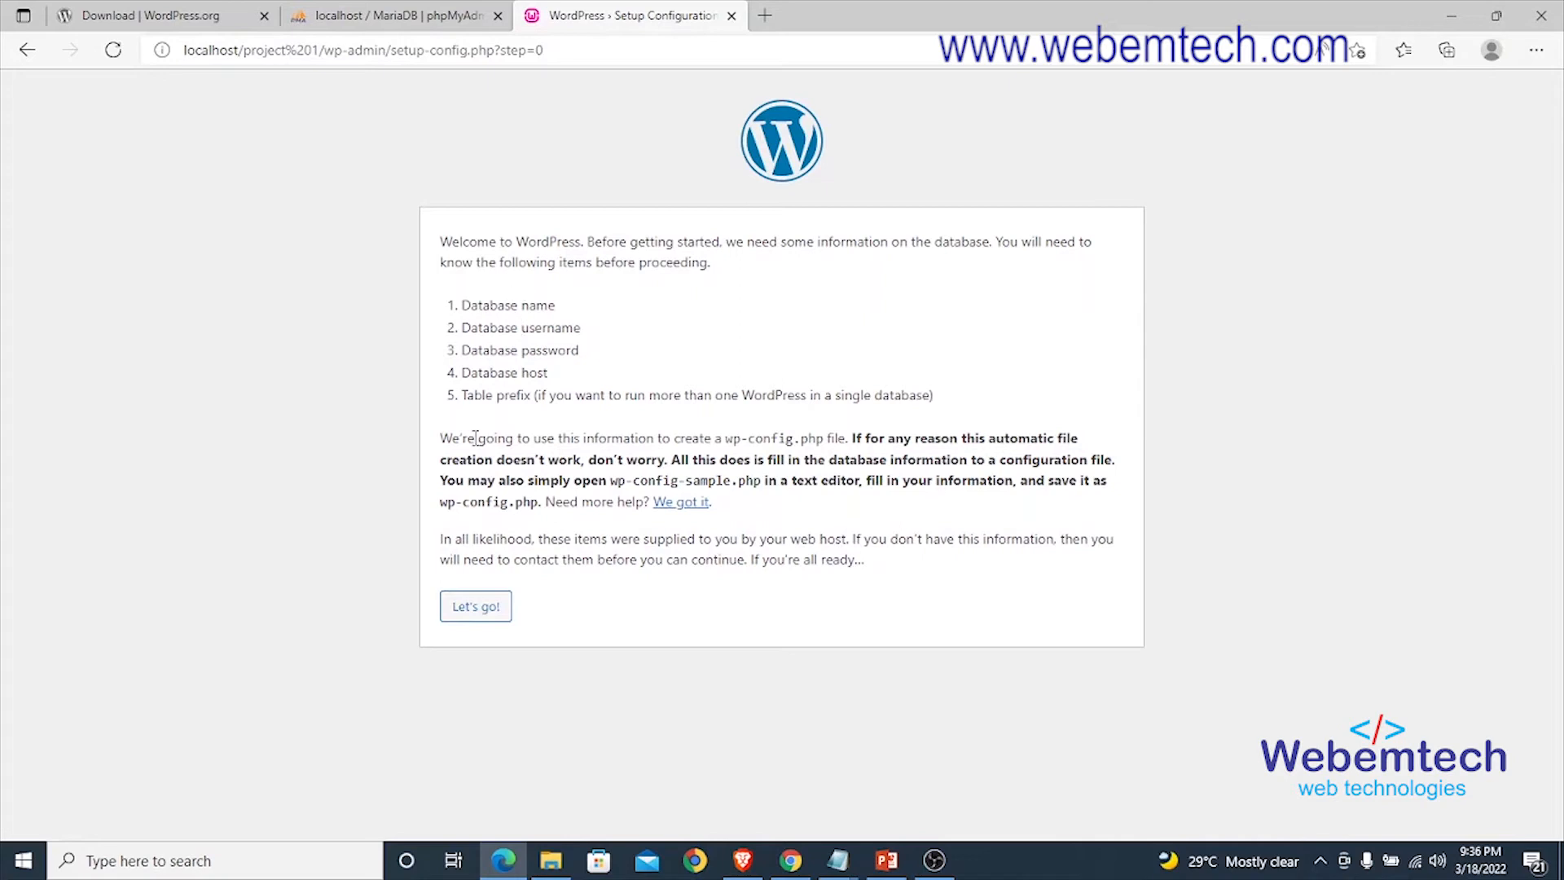
{"action": "left_click", "coordinate": [487, 609]}
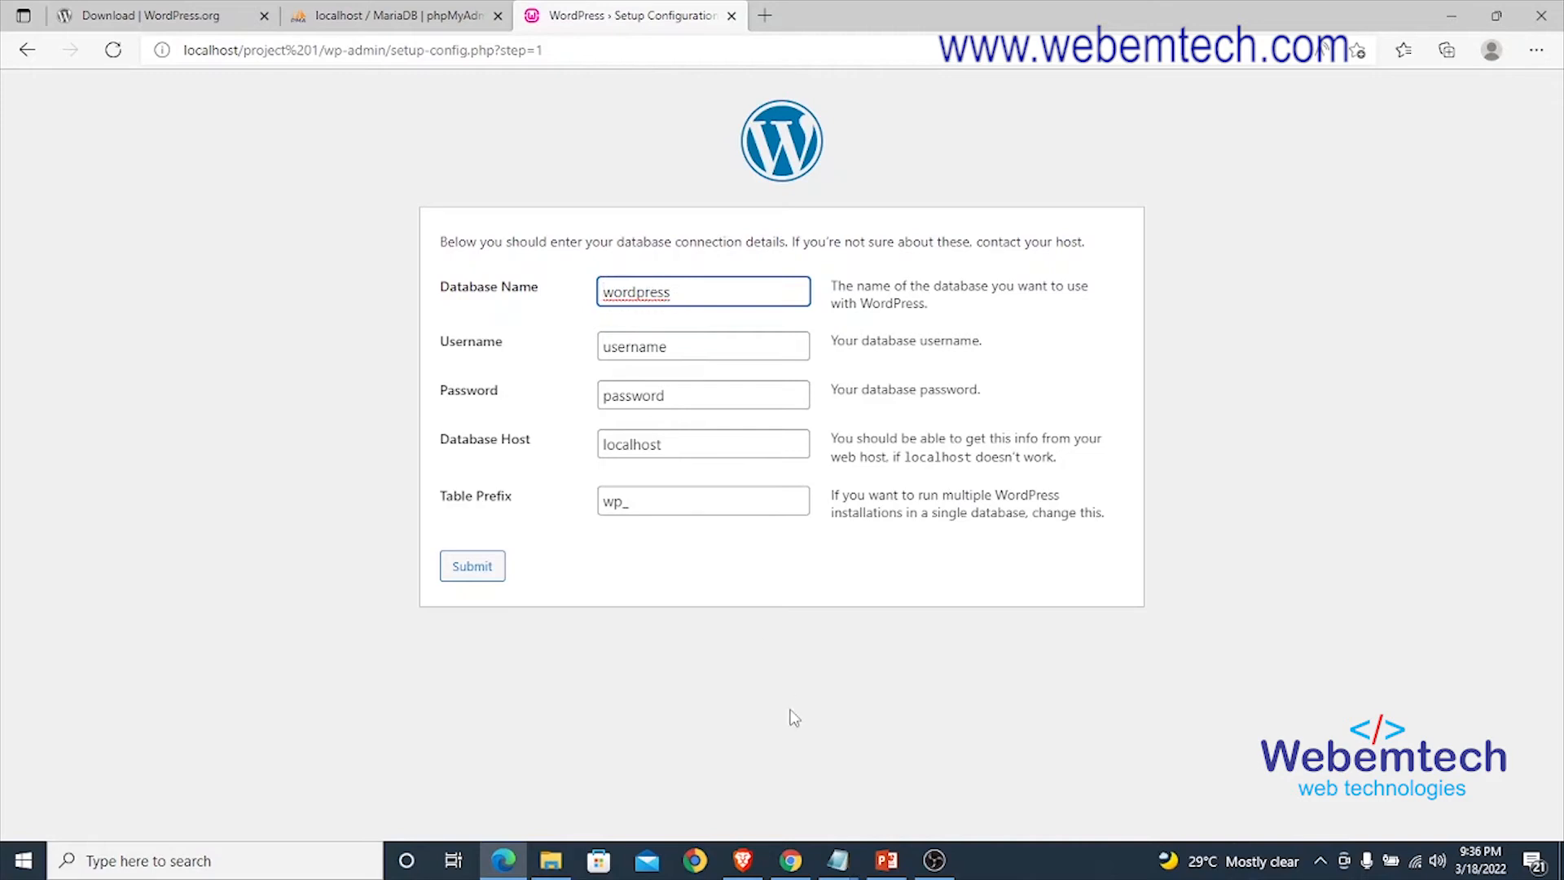
Step: Replace the default Database Name 'wordpress' with 'web 1'
{"action": "mouse_move", "coordinate": [836, 870]}
{"action": "left_click", "coordinate": [884, 772]}
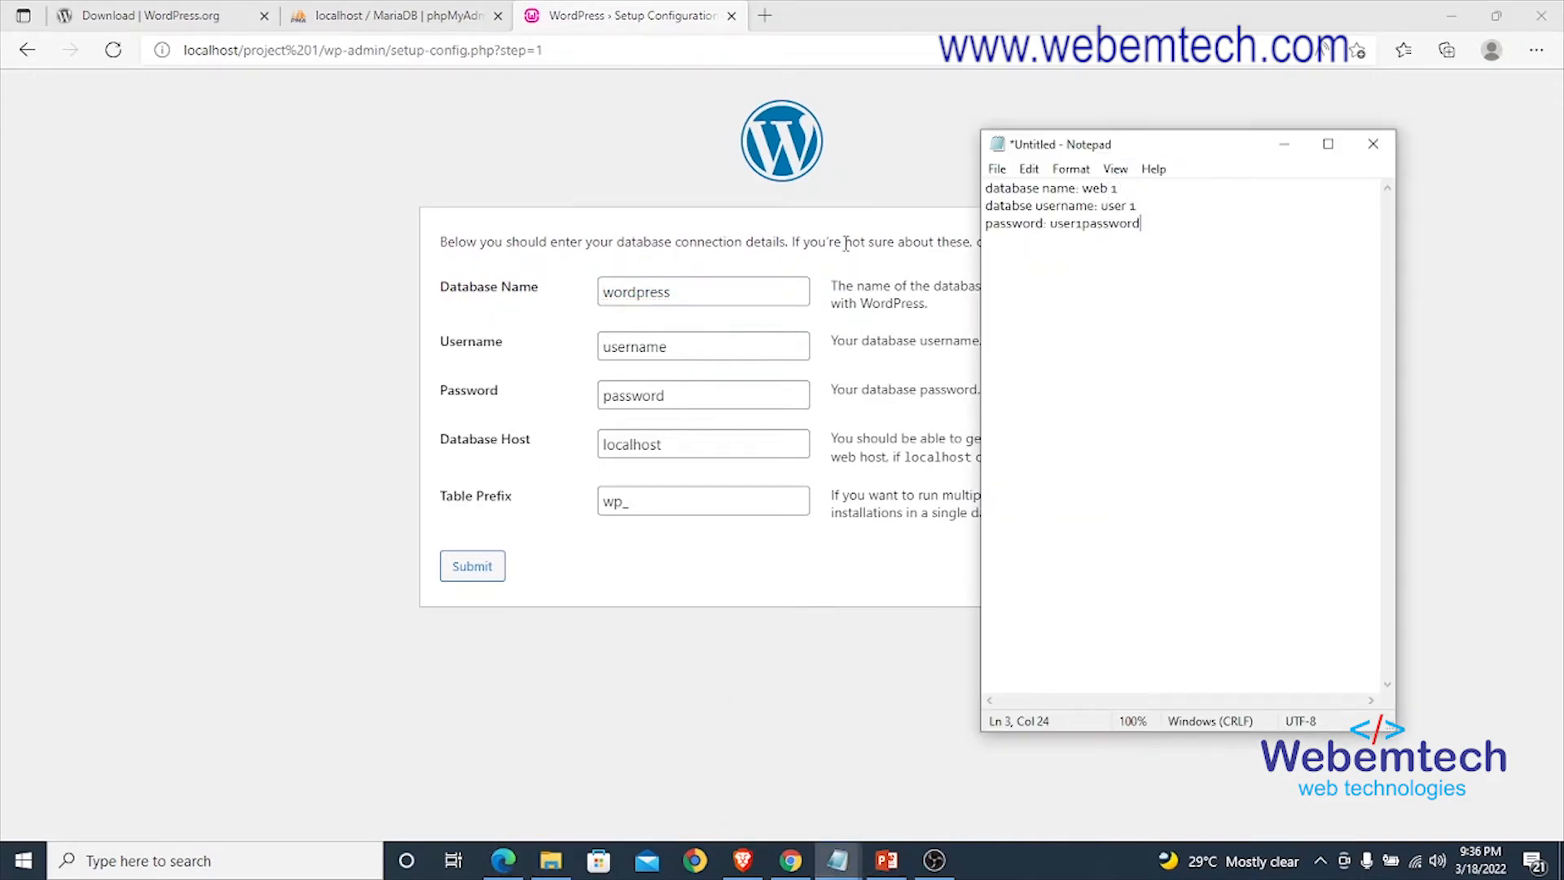
{"action": "left_click_drag", "start_coordinate": [712, 292], "coordinate": [600, 292]}
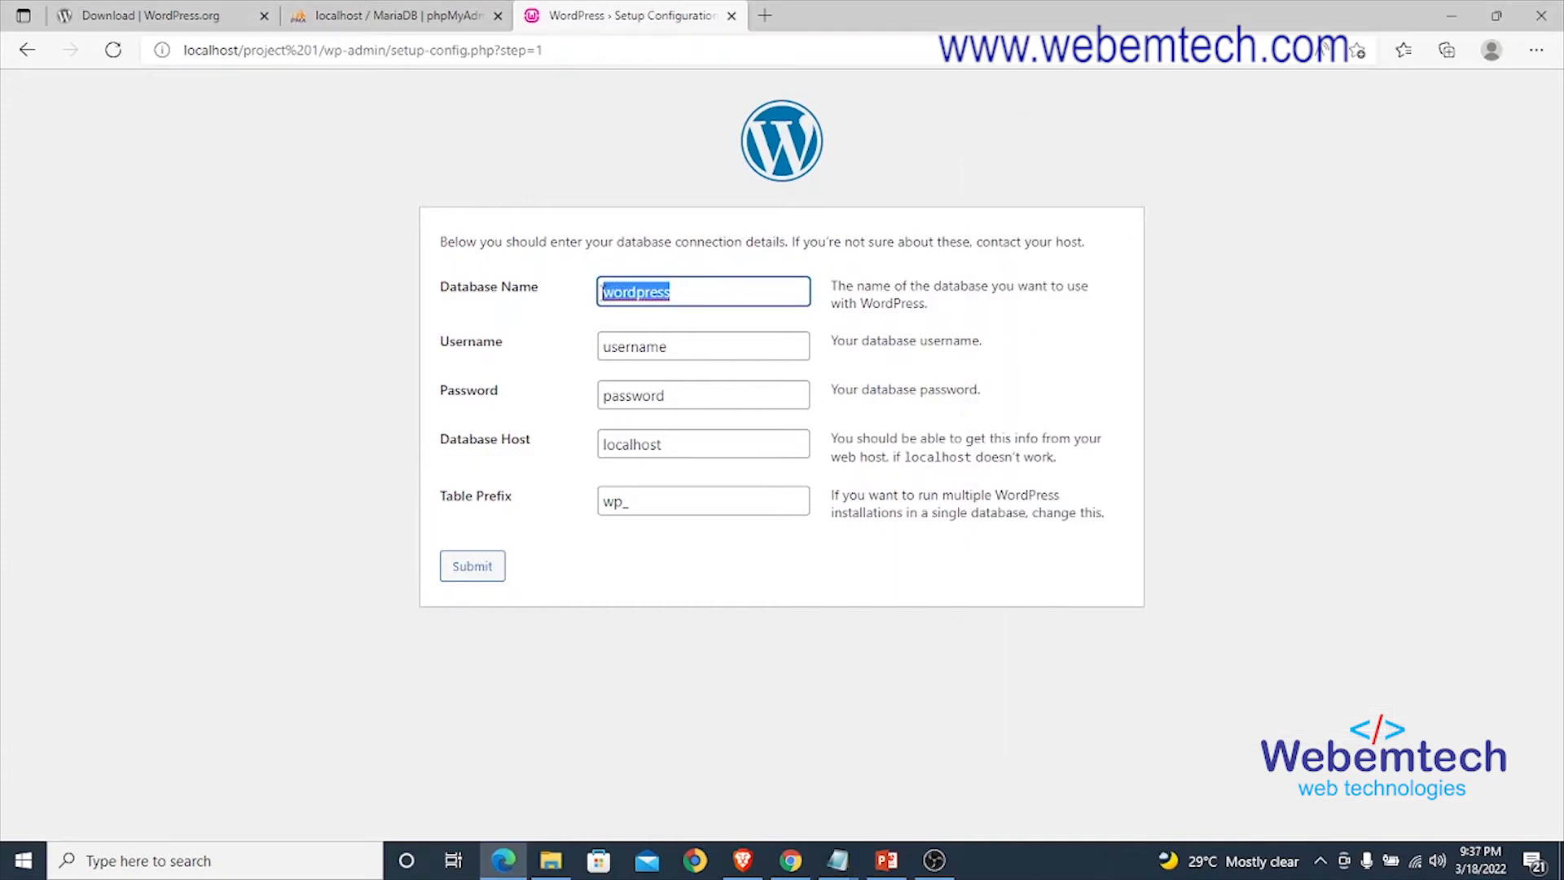
{"action": "type", "text": "web 1"}
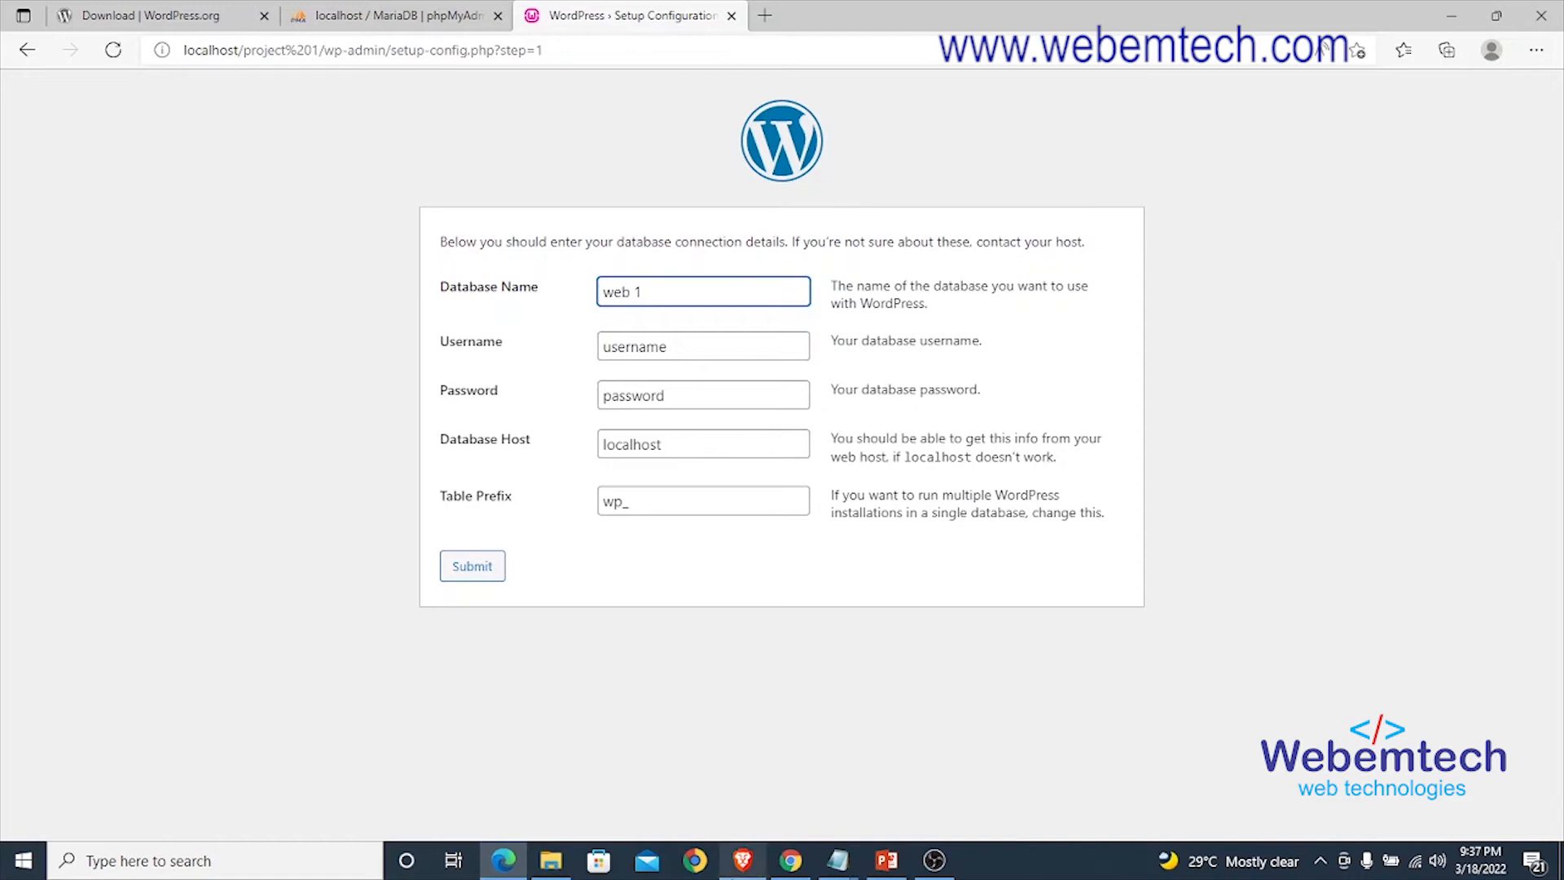
Step: Fill the database username using the saved autofill suggestion
{"action": "mouse_move", "coordinate": [838, 859]}
{"action": "left_click", "coordinate": [888, 784]}
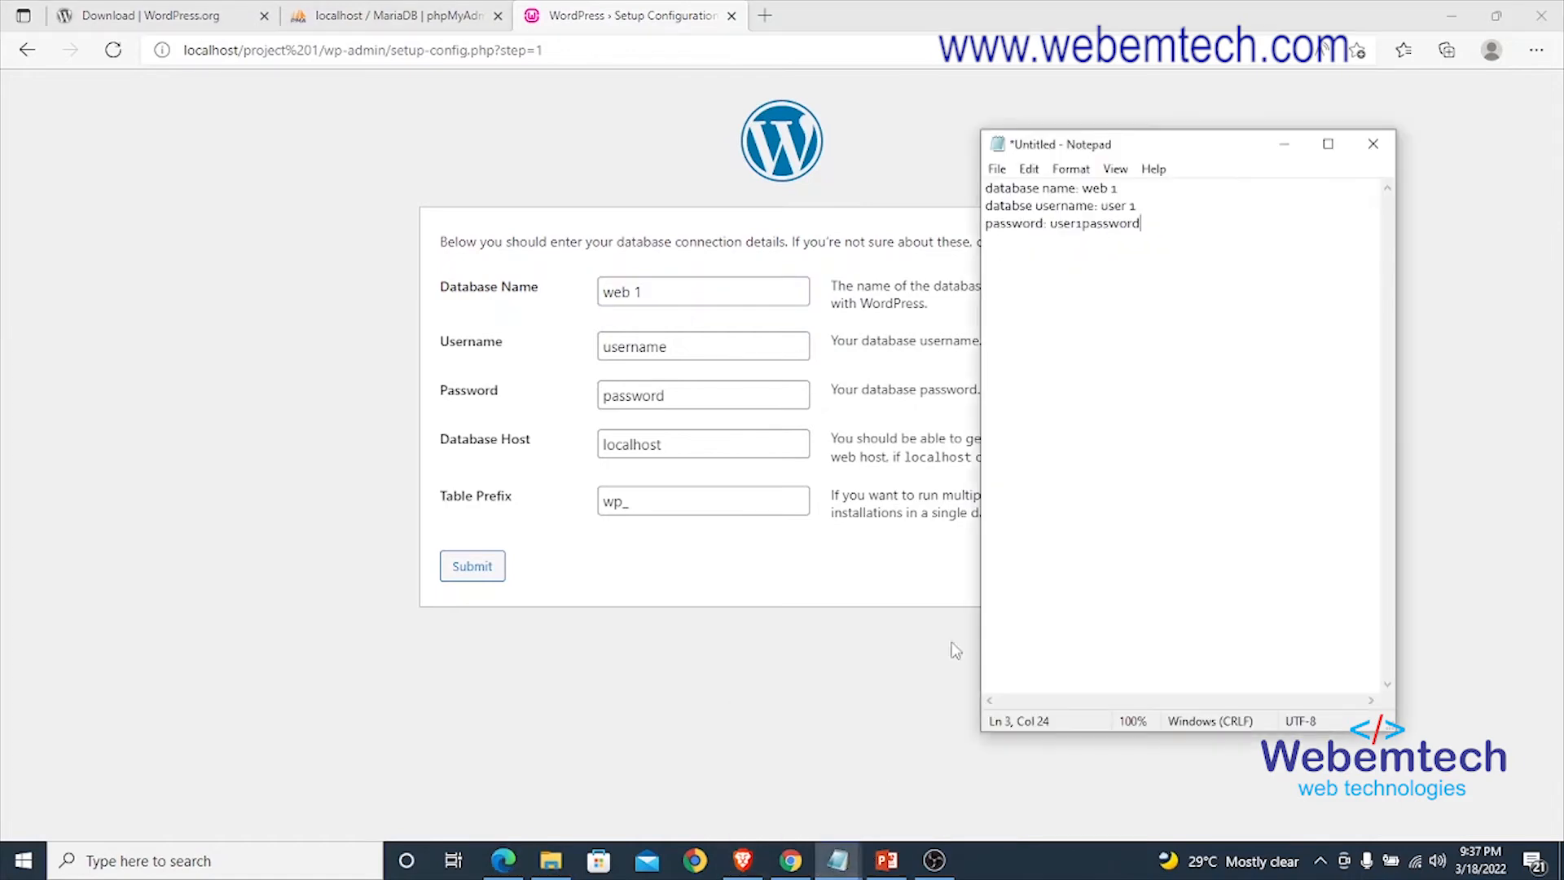
{"action": "left_click", "coordinate": [674, 350]}
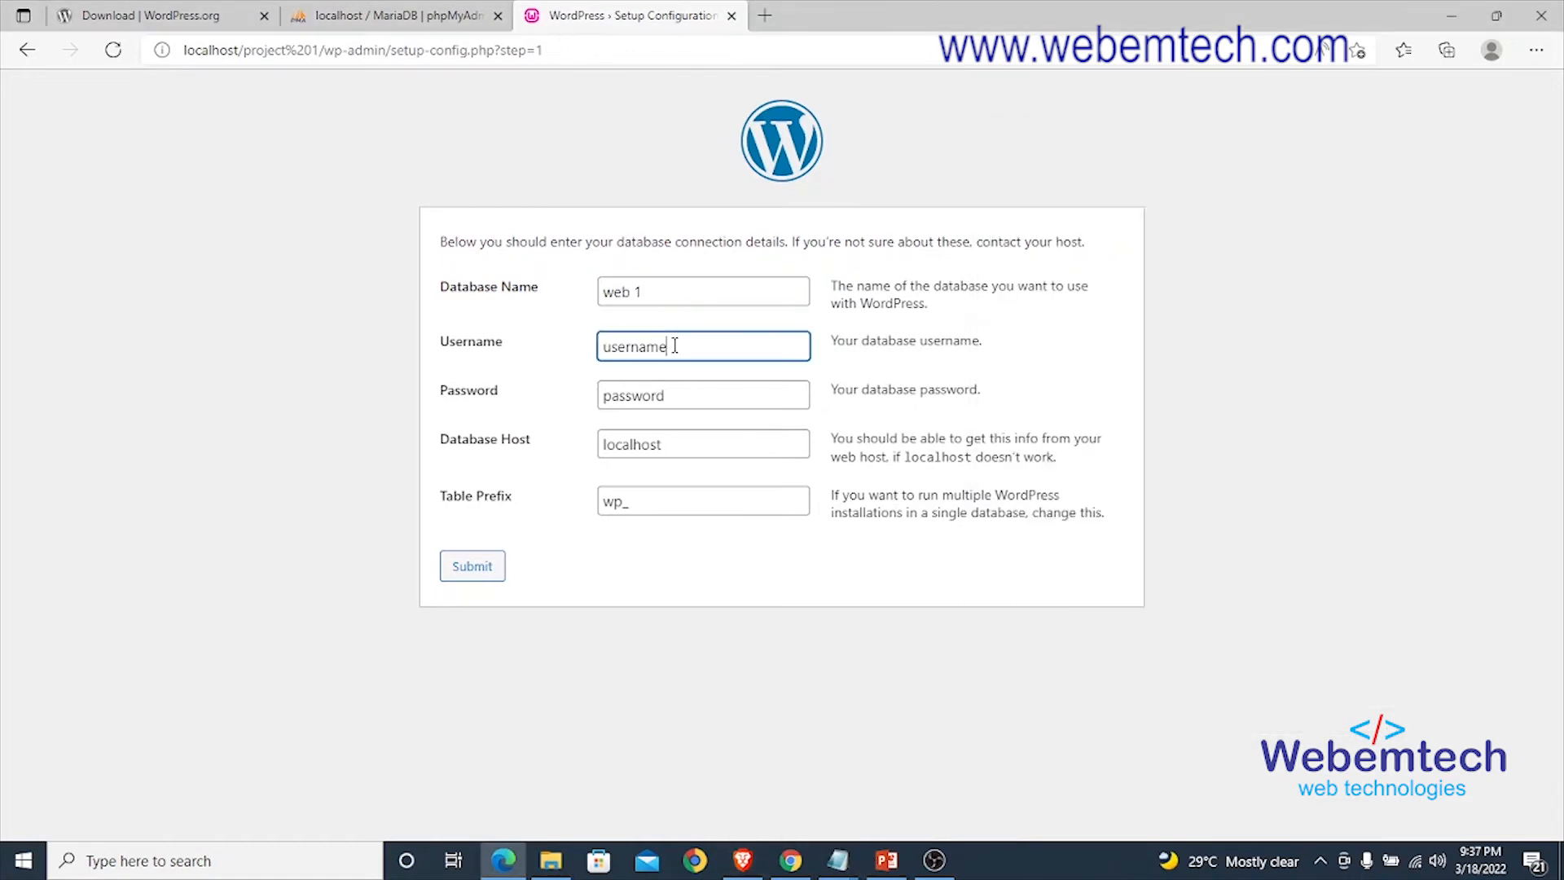
{"action": "double_click", "coordinate": [603, 345]}
{"action": "type", "text": "use"}
{"action": "key", "text": "Down"}
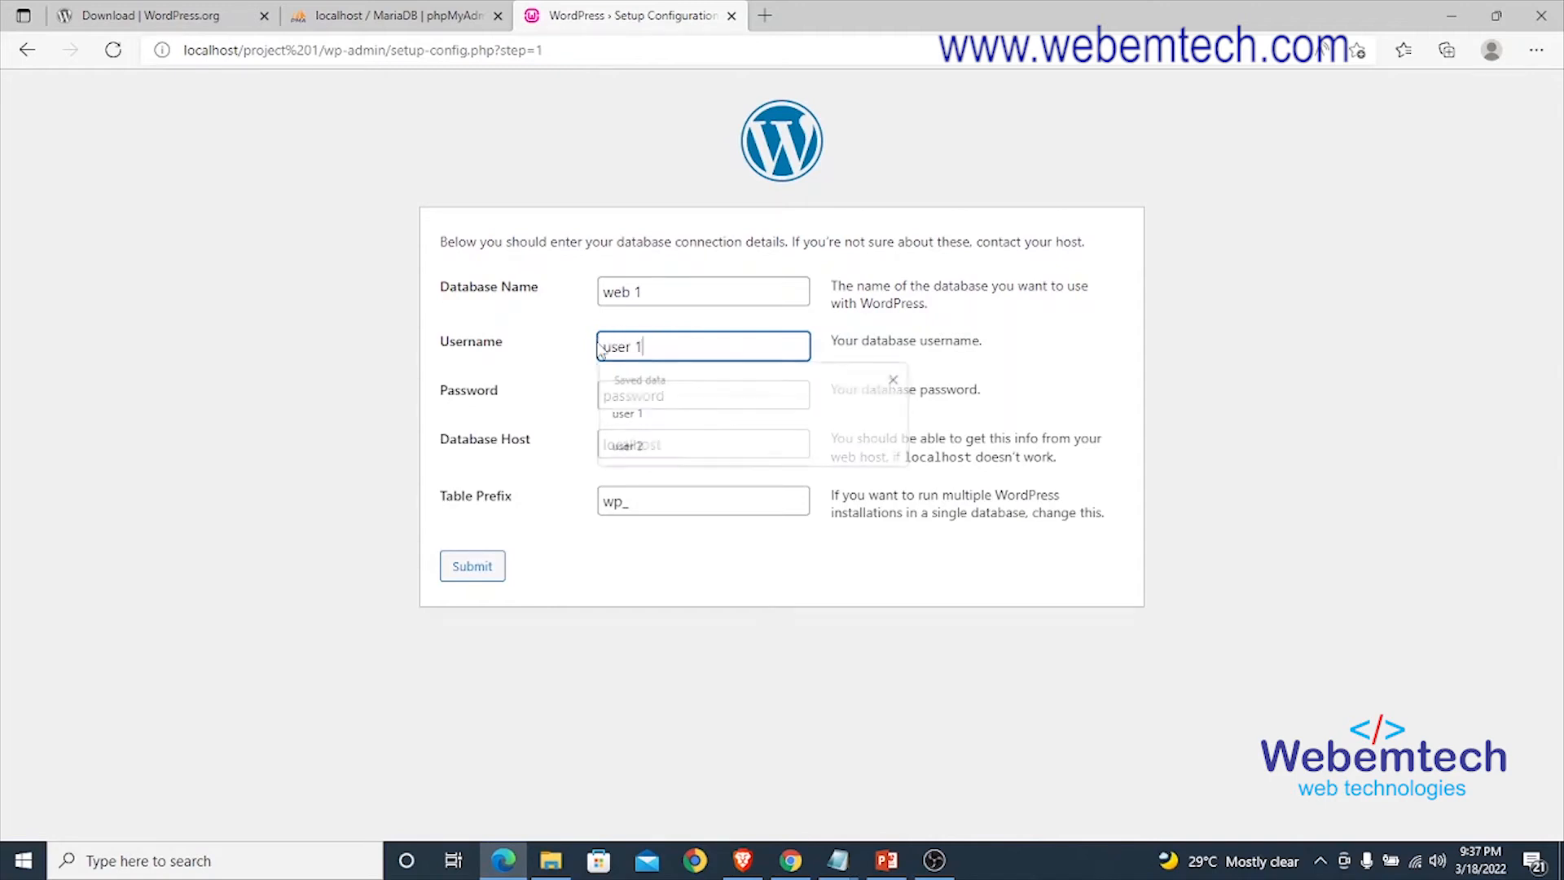
{"action": "key", "text": "Return"}
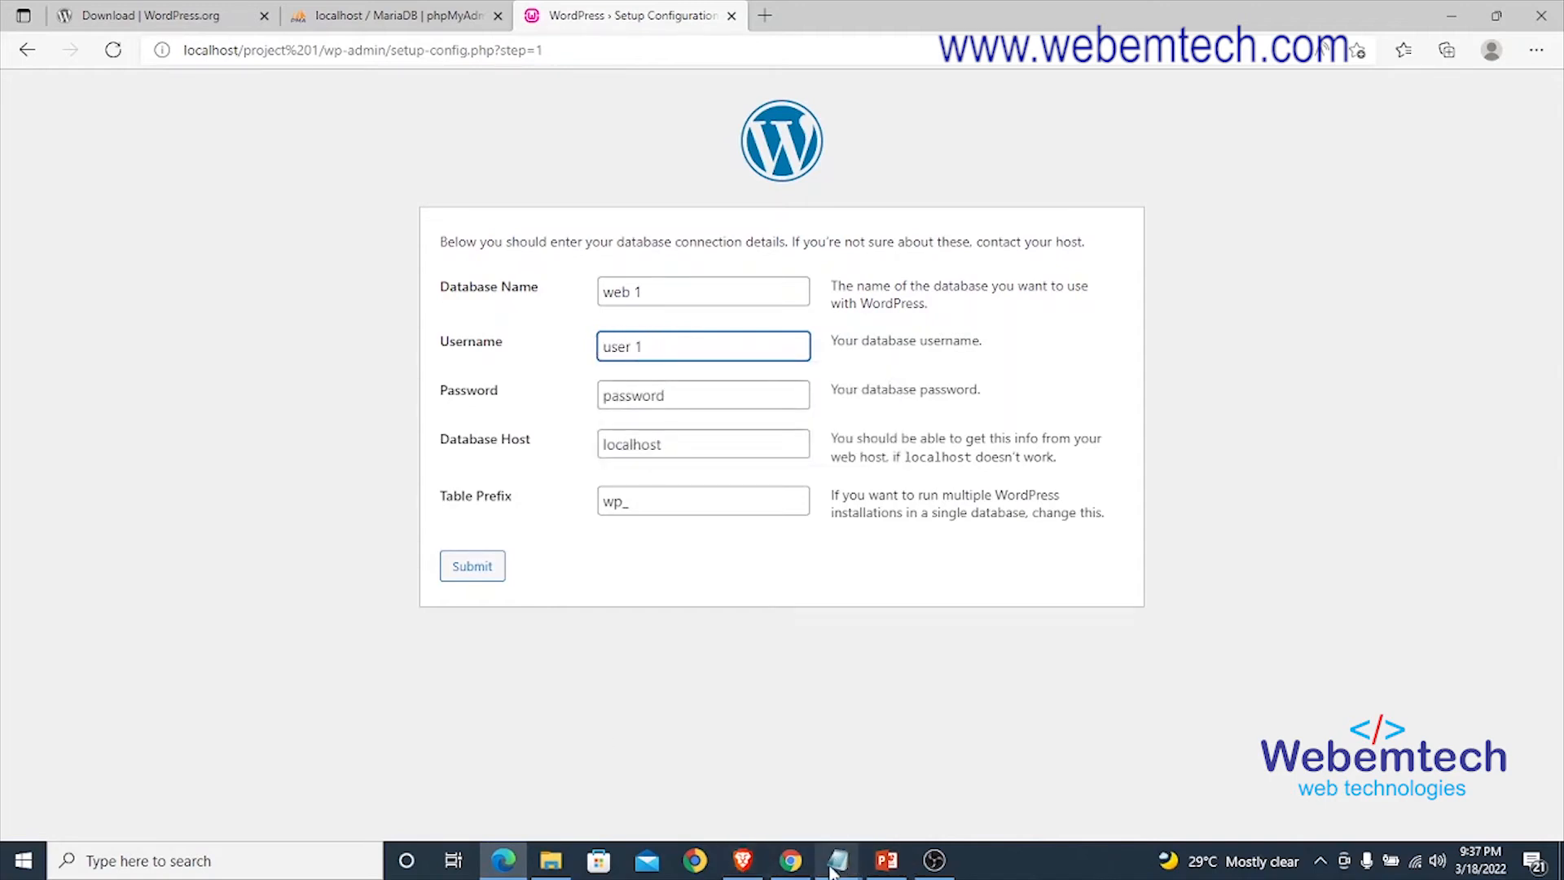
Step: Copy the database password from the Notepad notes into the Password field
{"action": "mouse_move", "coordinate": [851, 868]}
{"action": "left_click", "coordinate": [910, 758]}
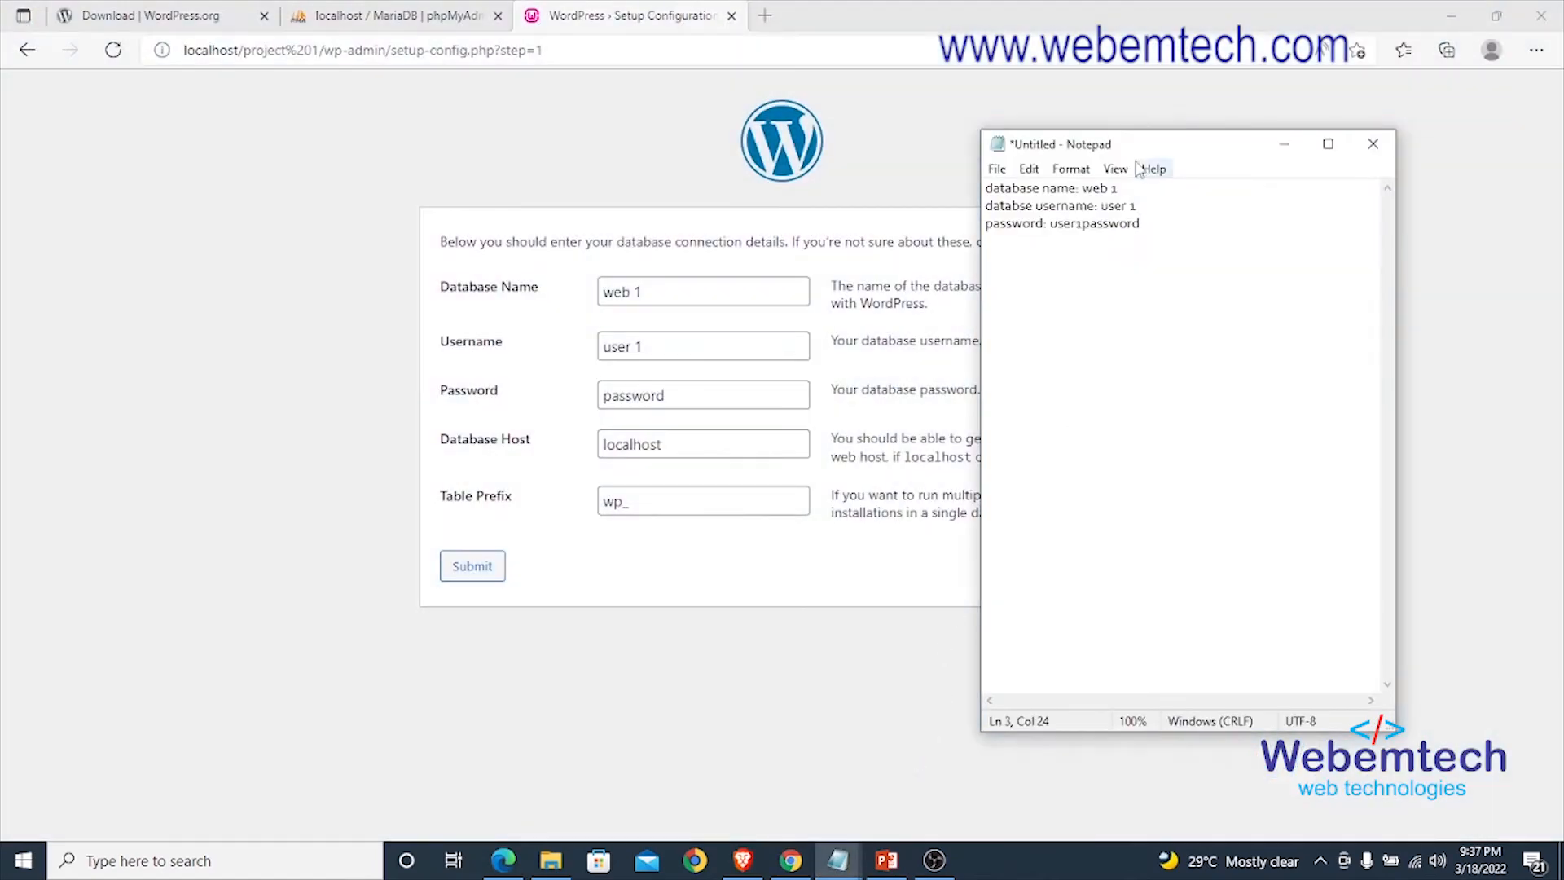
{"action": "mouse_move", "coordinate": [1143, 225]}
{"action": "left_mouse_down"}
{"action": "mouse_move", "coordinate": [1049, 227]}
{"action": "mouse_move", "coordinate": [1139, 221]}
{"action": "left_mouse_up"}
{"action": "key", "text": "ctrl+c"}
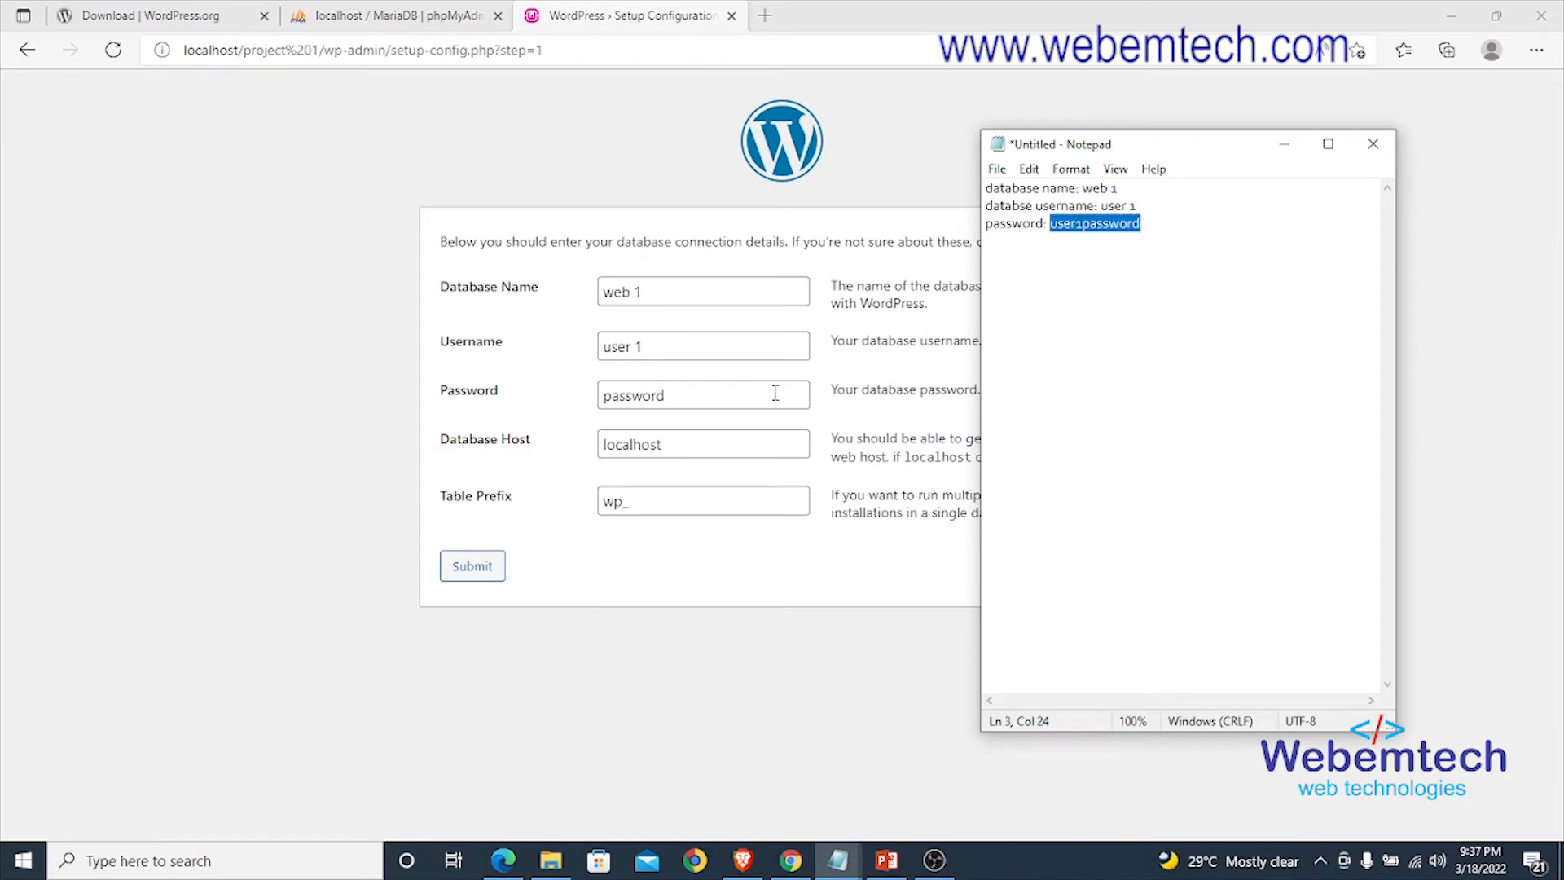
{"action": "left_click", "coordinate": [694, 397]}
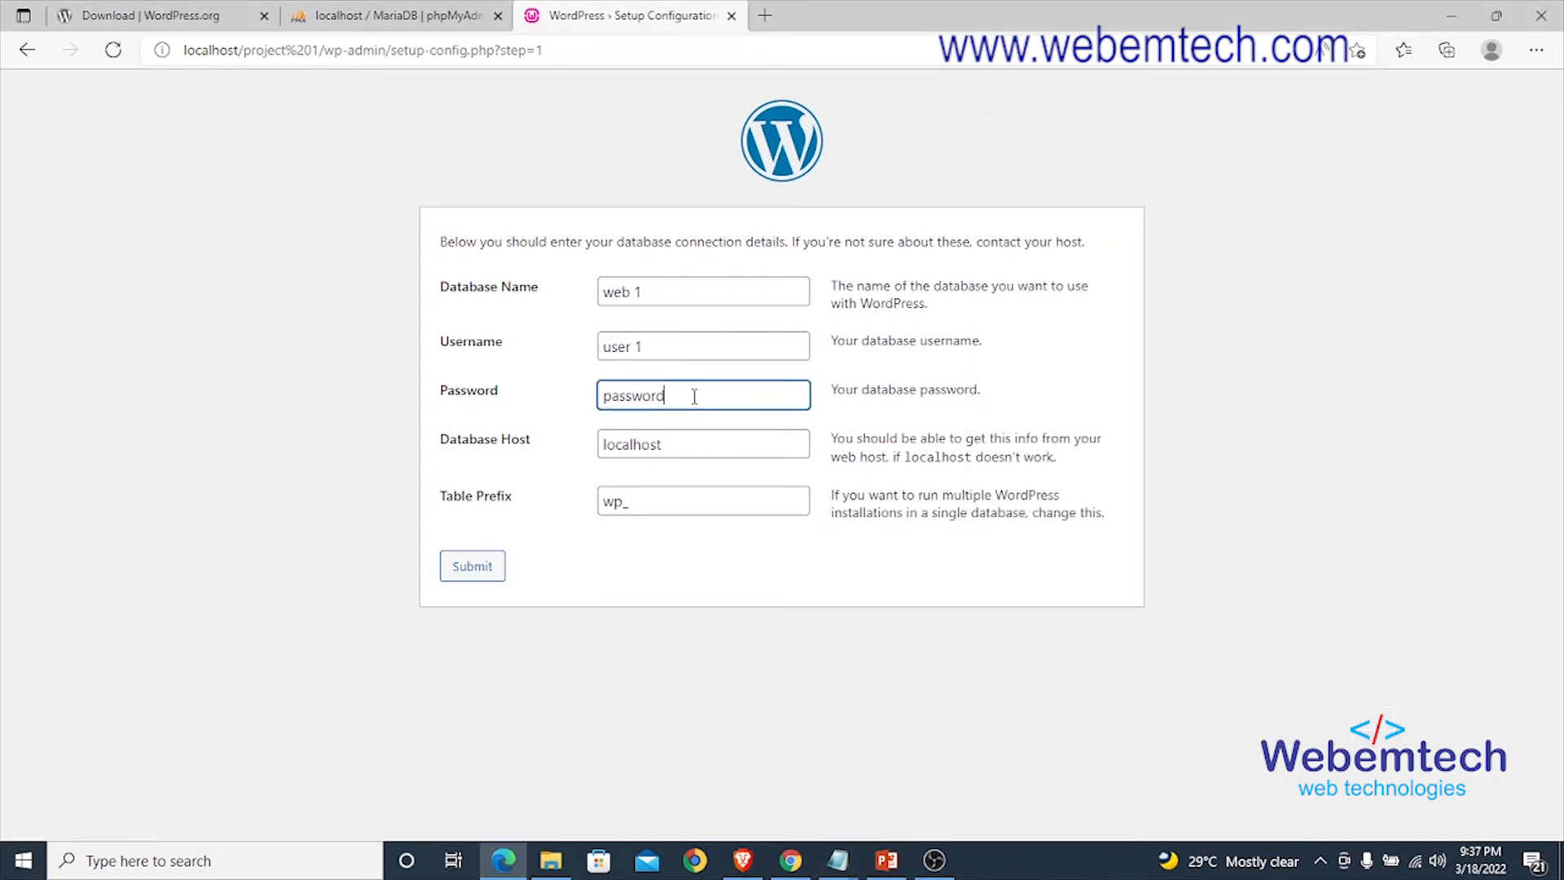
{"action": "key", "text": "ctrl+a"}
{"action": "key", "text": "ctrl+v"}
Step: Submit the database connection details and run the WordPress installation to reach the site information form
{"action": "left_click", "coordinate": [473, 567]}
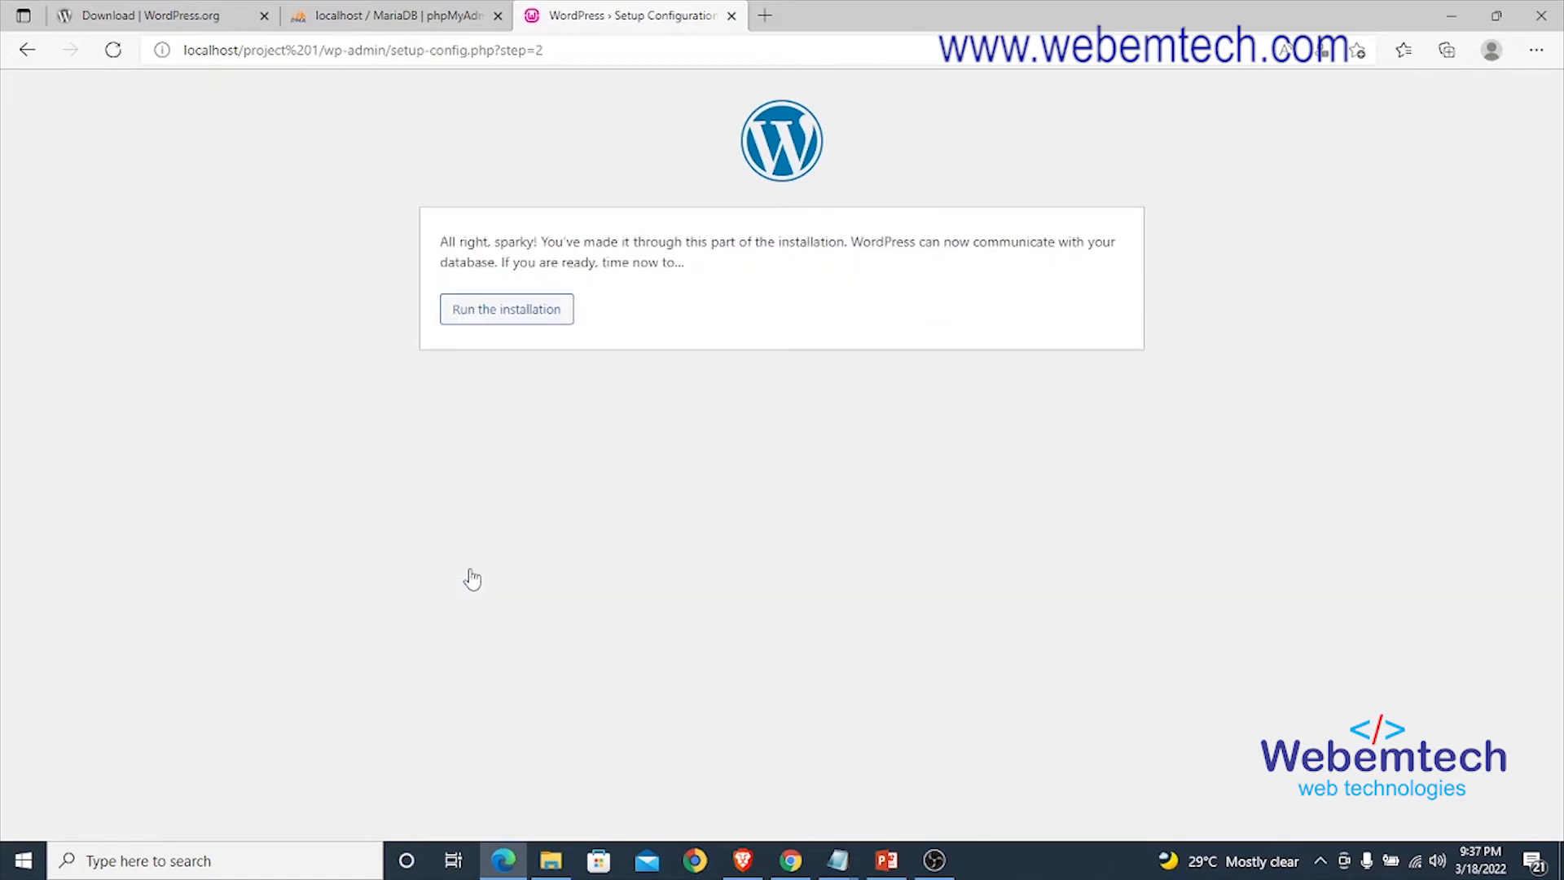
{"action": "left_click", "coordinate": [493, 316]}
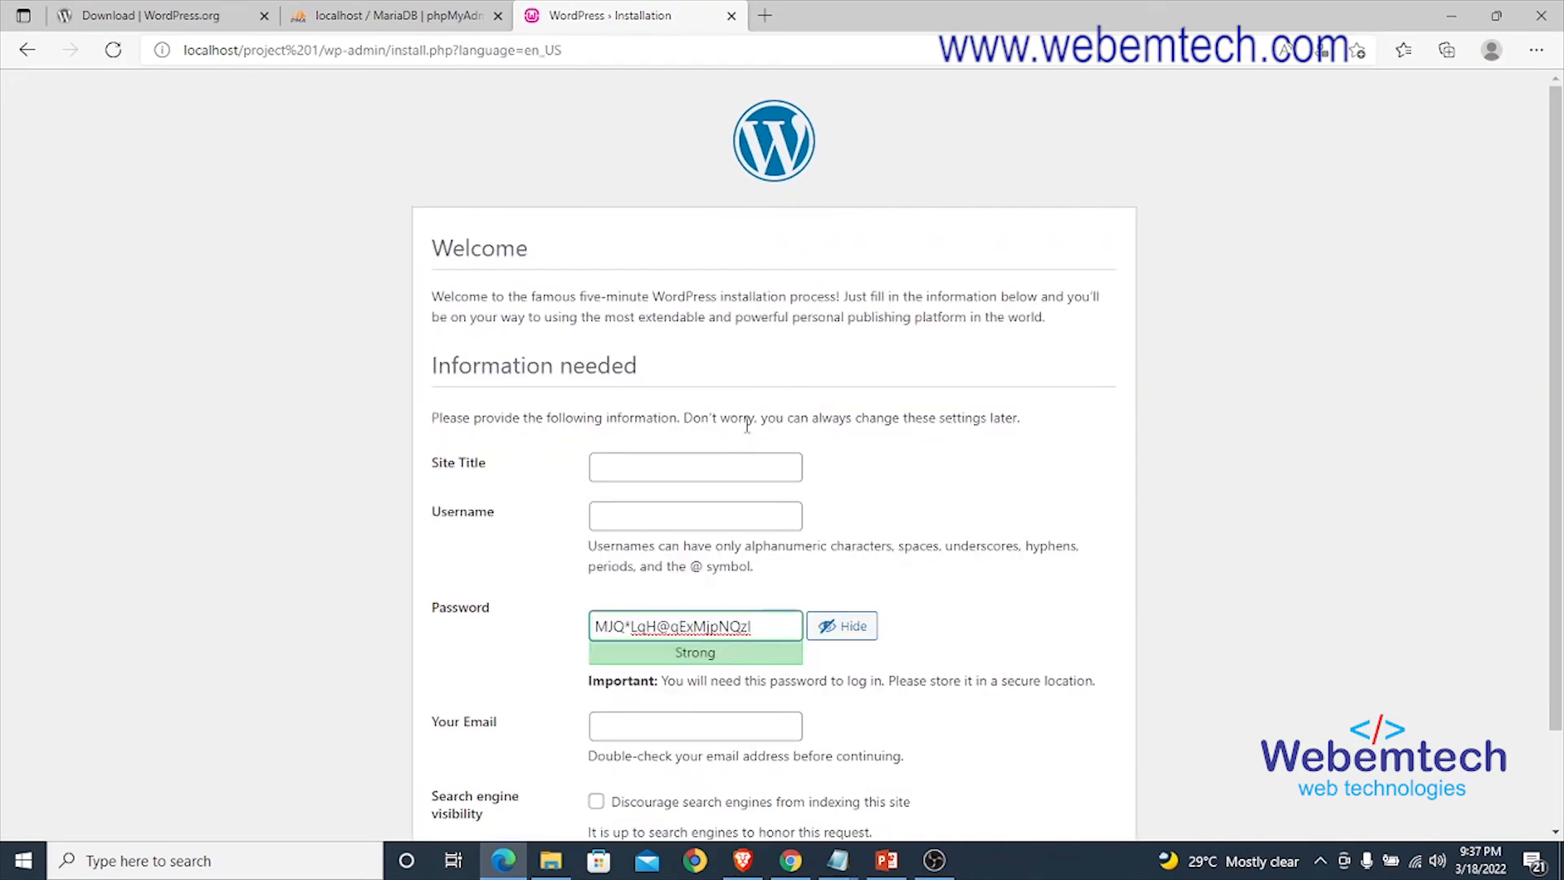
{"action": "scroll", "coordinate": [908, 446], "scroll_direction": "down", "scroll_amount": 2}
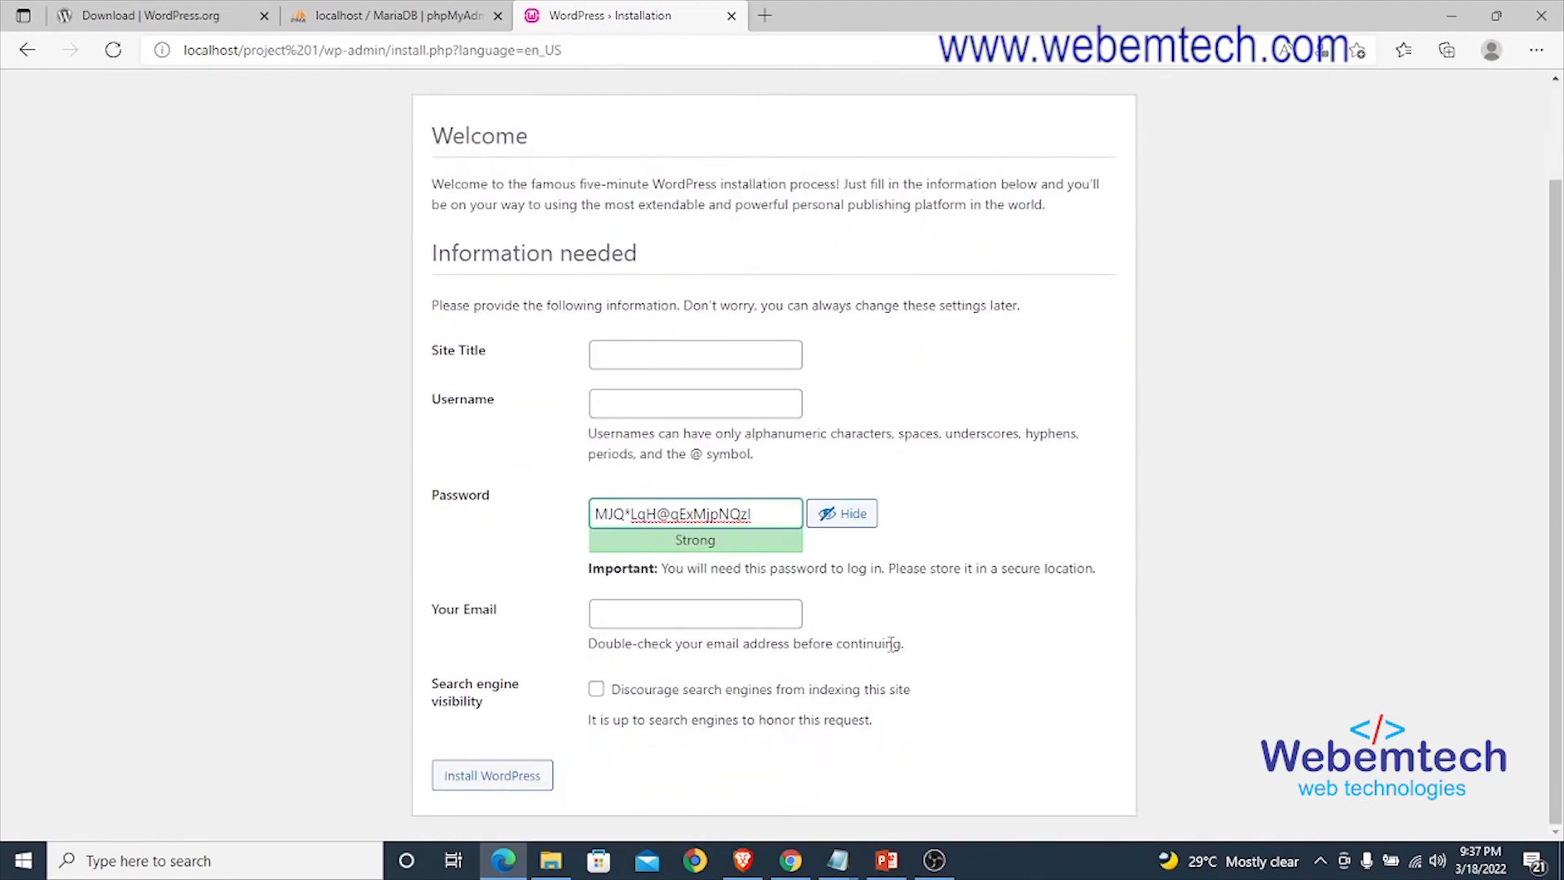
{"action": "mouse_move", "coordinate": [839, 860]}
{"action": "left_click", "coordinate": [886, 797]}
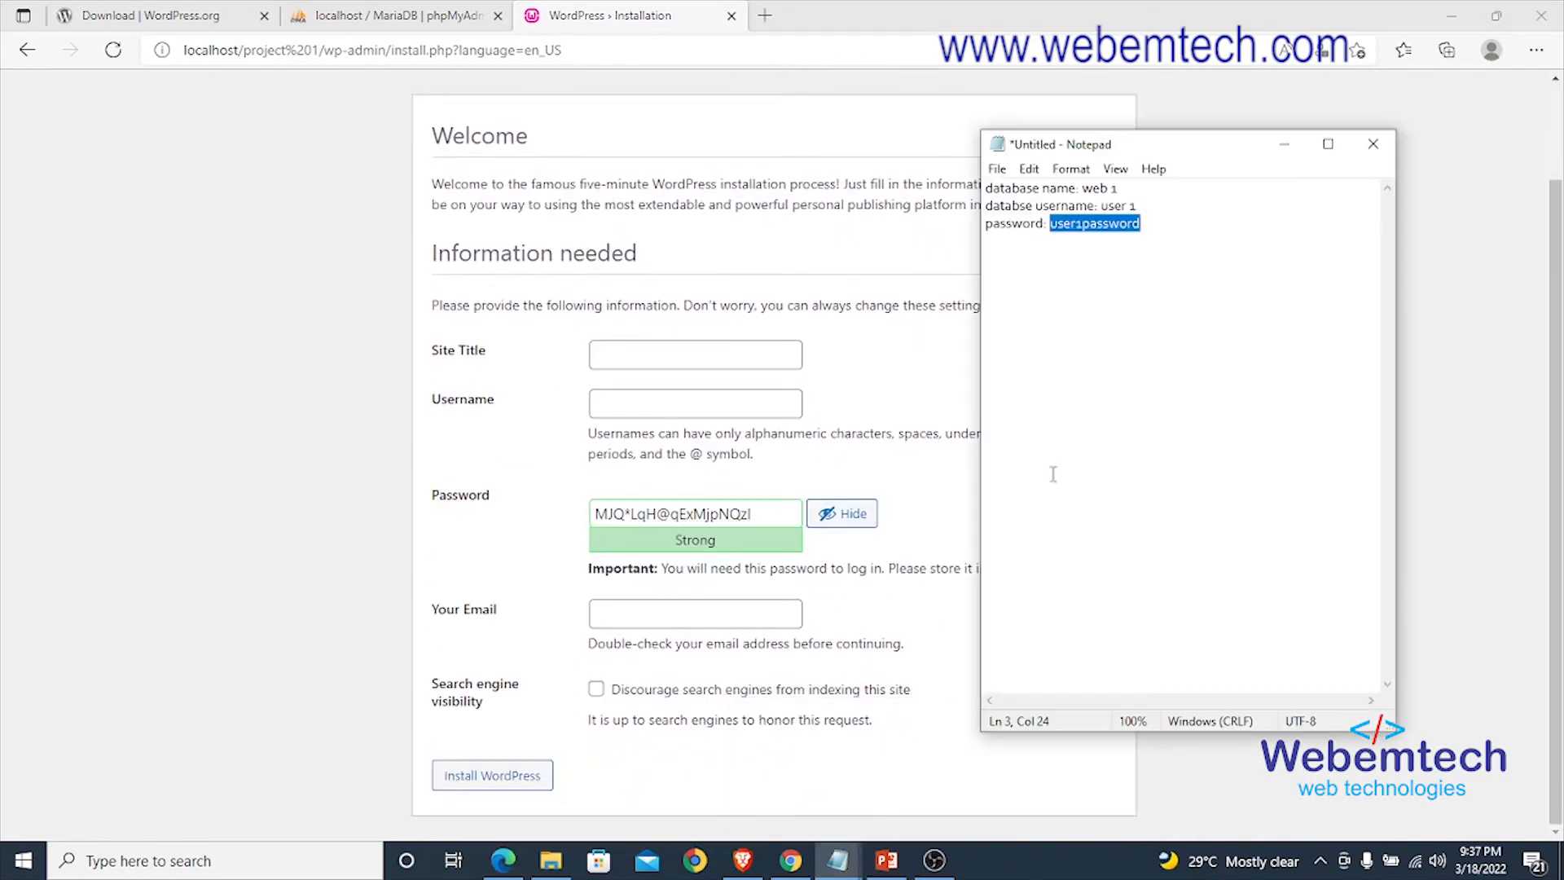
Step: Add a 'wordpress information' section to the notes with site title 'my first website', admin user name and password
{"action": "left_click", "coordinate": [1166, 234]}
{"action": "key", "text": "Return"}
{"action": "key", "text": "Return"}
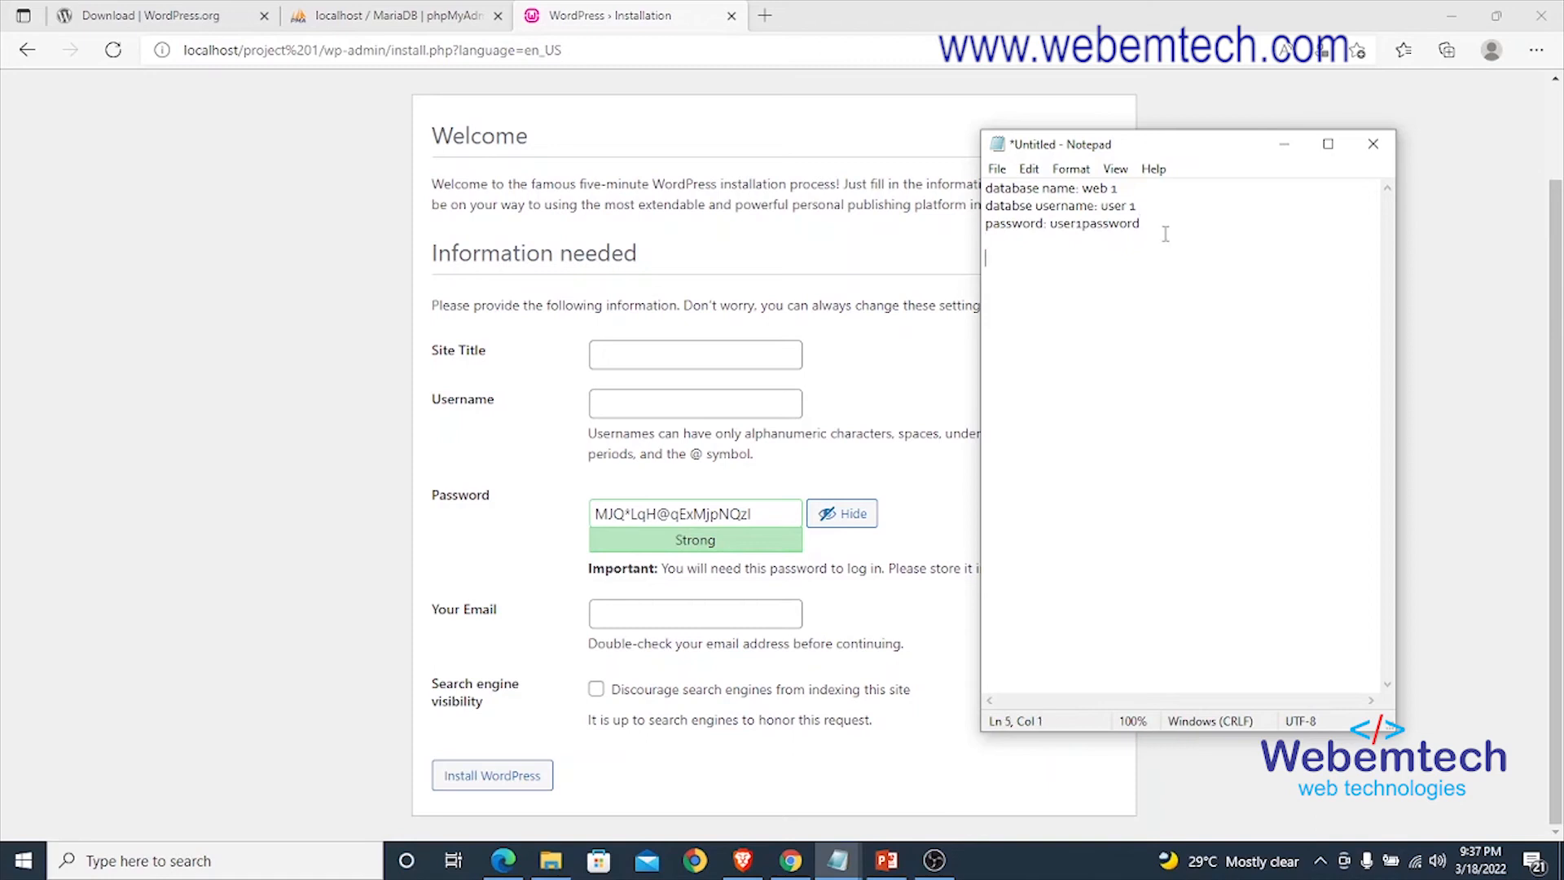
{"action": "type", "text": "wordpress "}
{"action": "type", "text": "infromation"}
{"action": "key", "text": "BackSpace"}
{"action": "key", "text": "BackSpace"}
{"action": "key", "text": "BackSpace"}
{"action": "key", "text": "BackSpace"}
{"action": "key", "text": "BackSpace"}
{"action": "key", "text": "BackSpace"}
{"action": "key", "text": "BackSpace"}
{"action": "type", "text": "ormatio"}
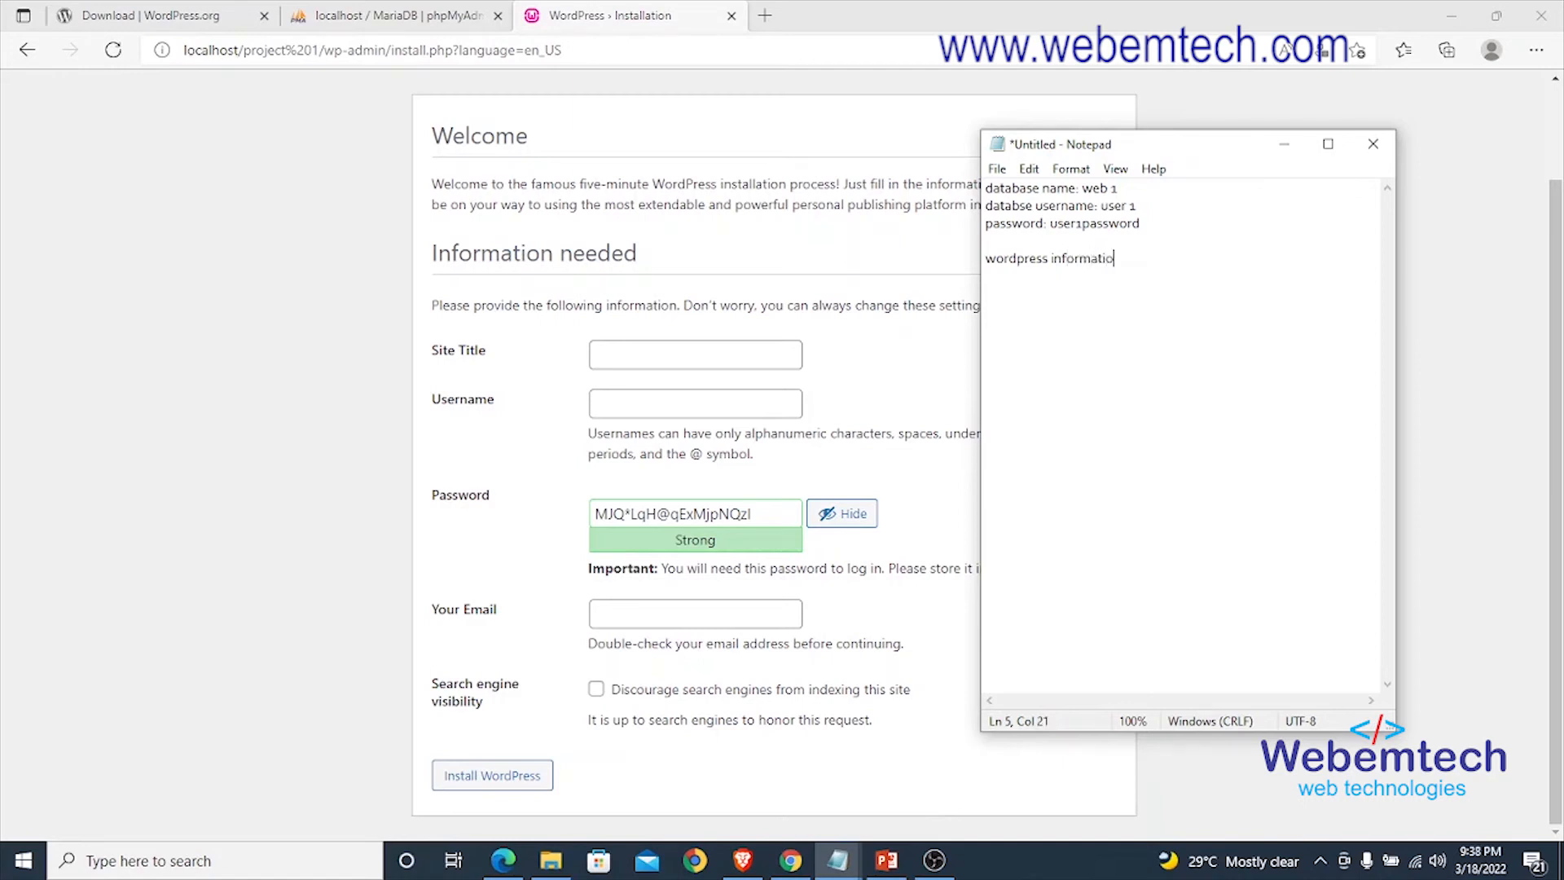
{"action": "type", "text": "n site ti"}
{"action": "type", "text": "tle: m"}
{"action": "type", "text": "y first website "}
{"action": "type", "text": "user"}
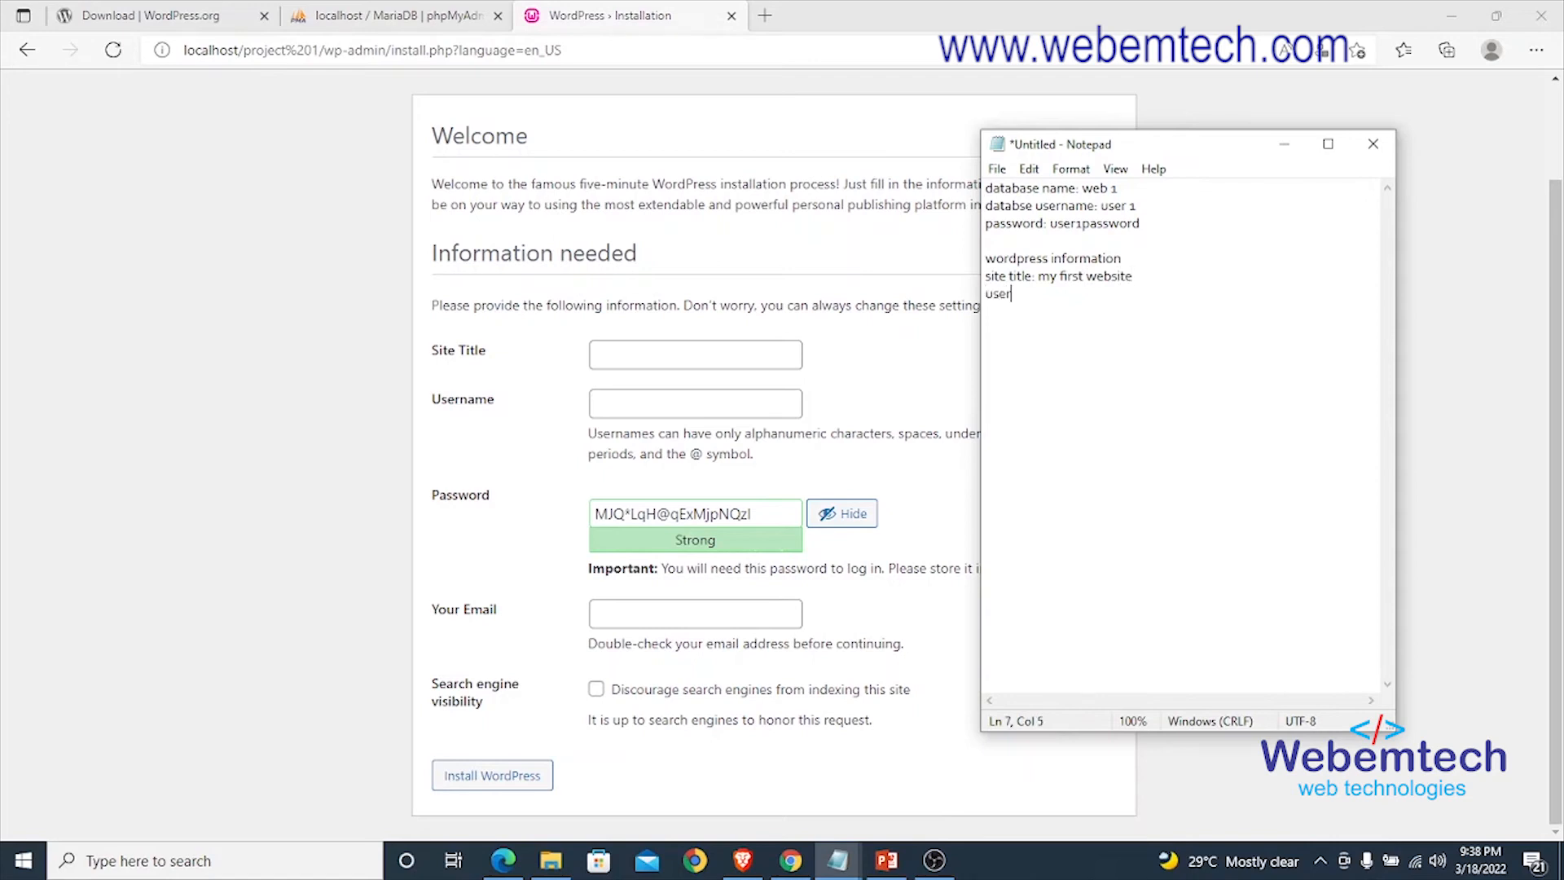
{"action": "type", "text": " name"}
{"action": "type", "text": ": us"}
{"action": "type", "text": "ssword:"}
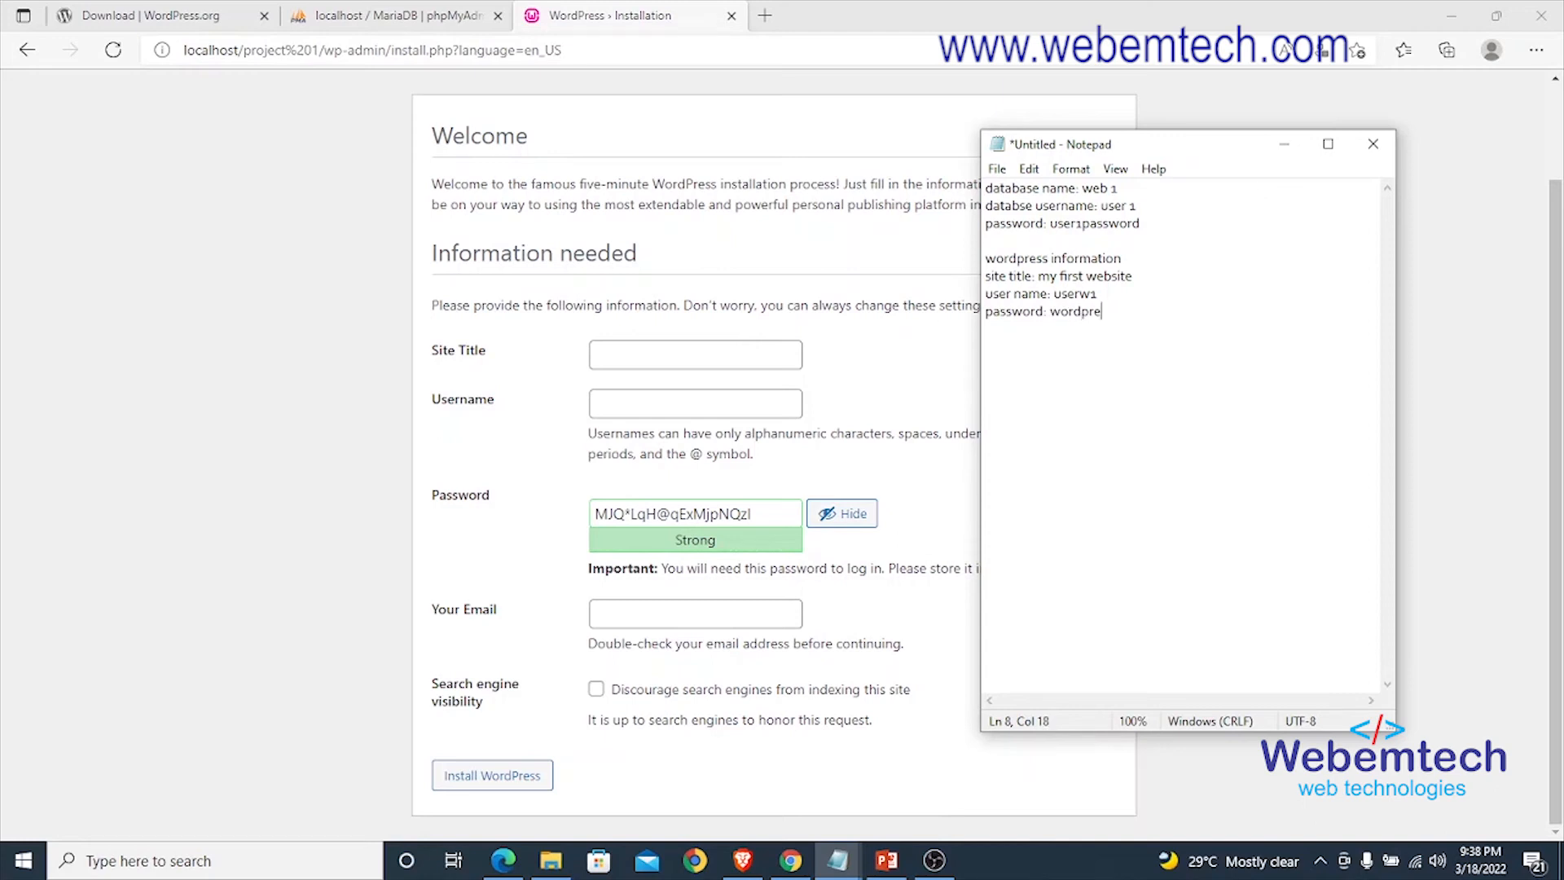
{"action": "left_click_drag", "start_coordinate": [1134, 276], "coordinate": [1041, 283]}
Step: Replace the mistaken Site Title text with 'my first website' copied from the notes
{"action": "left_click", "coordinate": [707, 353]}
{"action": "key", "text": "ctrl+v"}
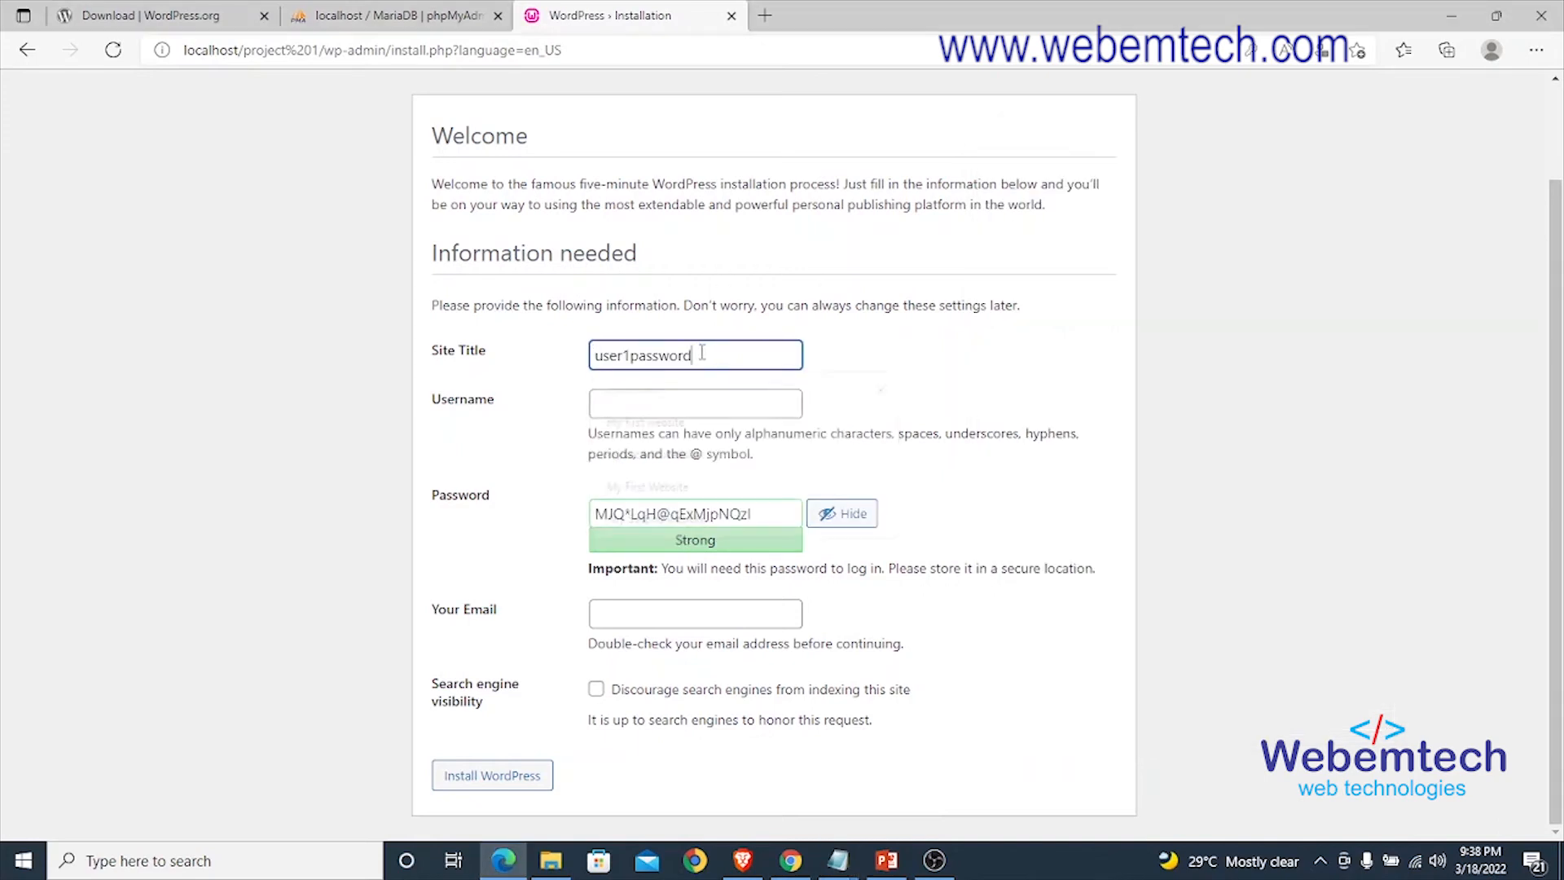
{"action": "left_click_drag", "start_coordinate": [699, 355], "coordinate": [594, 356]}
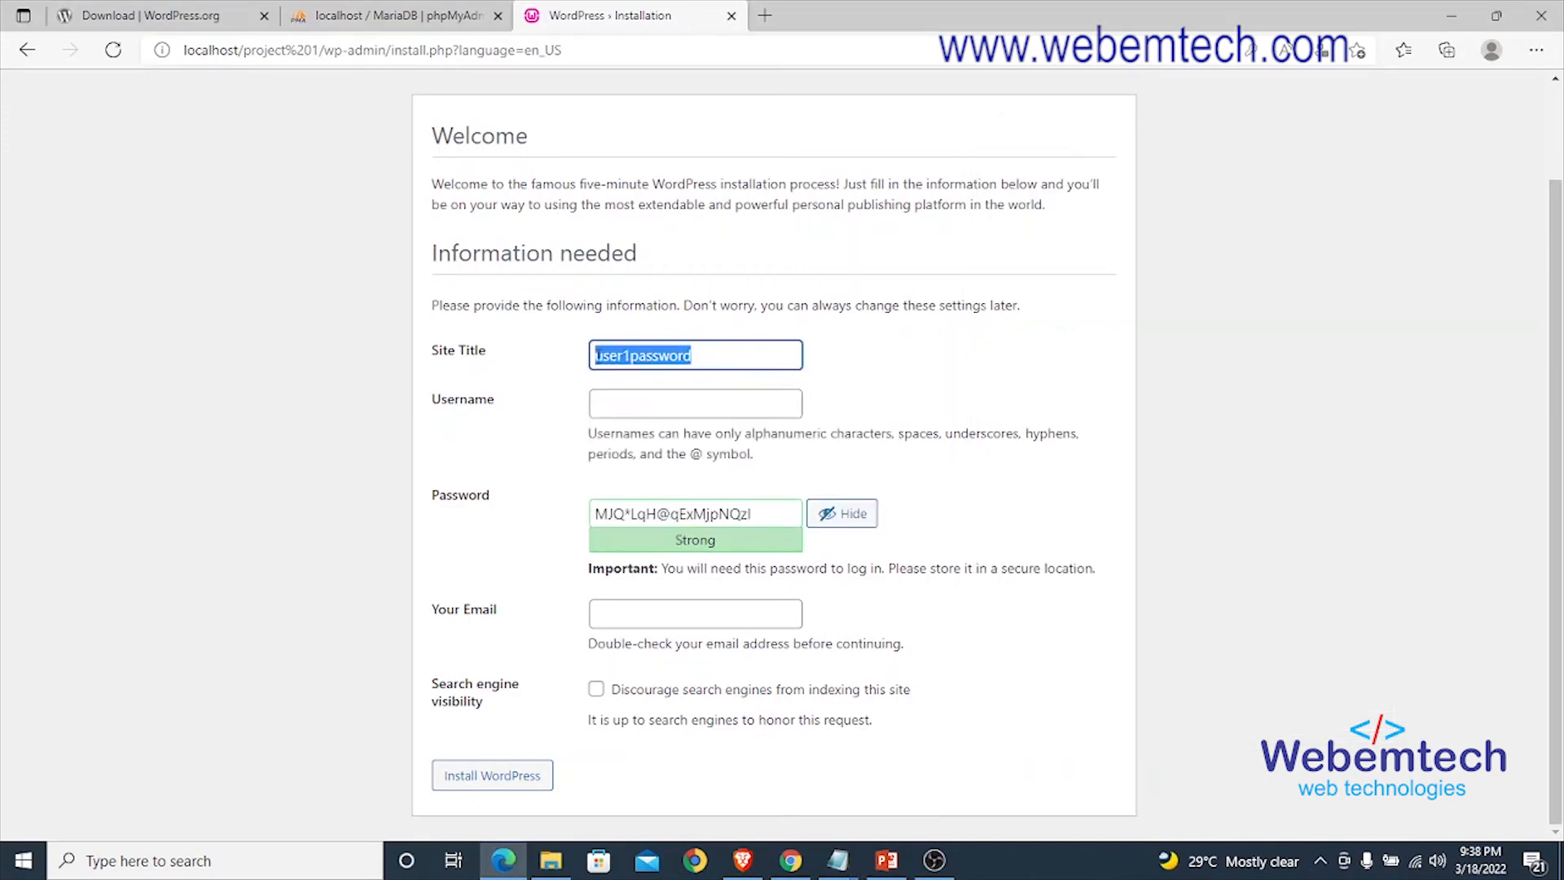
{"action": "key", "text": "BackSpace"}
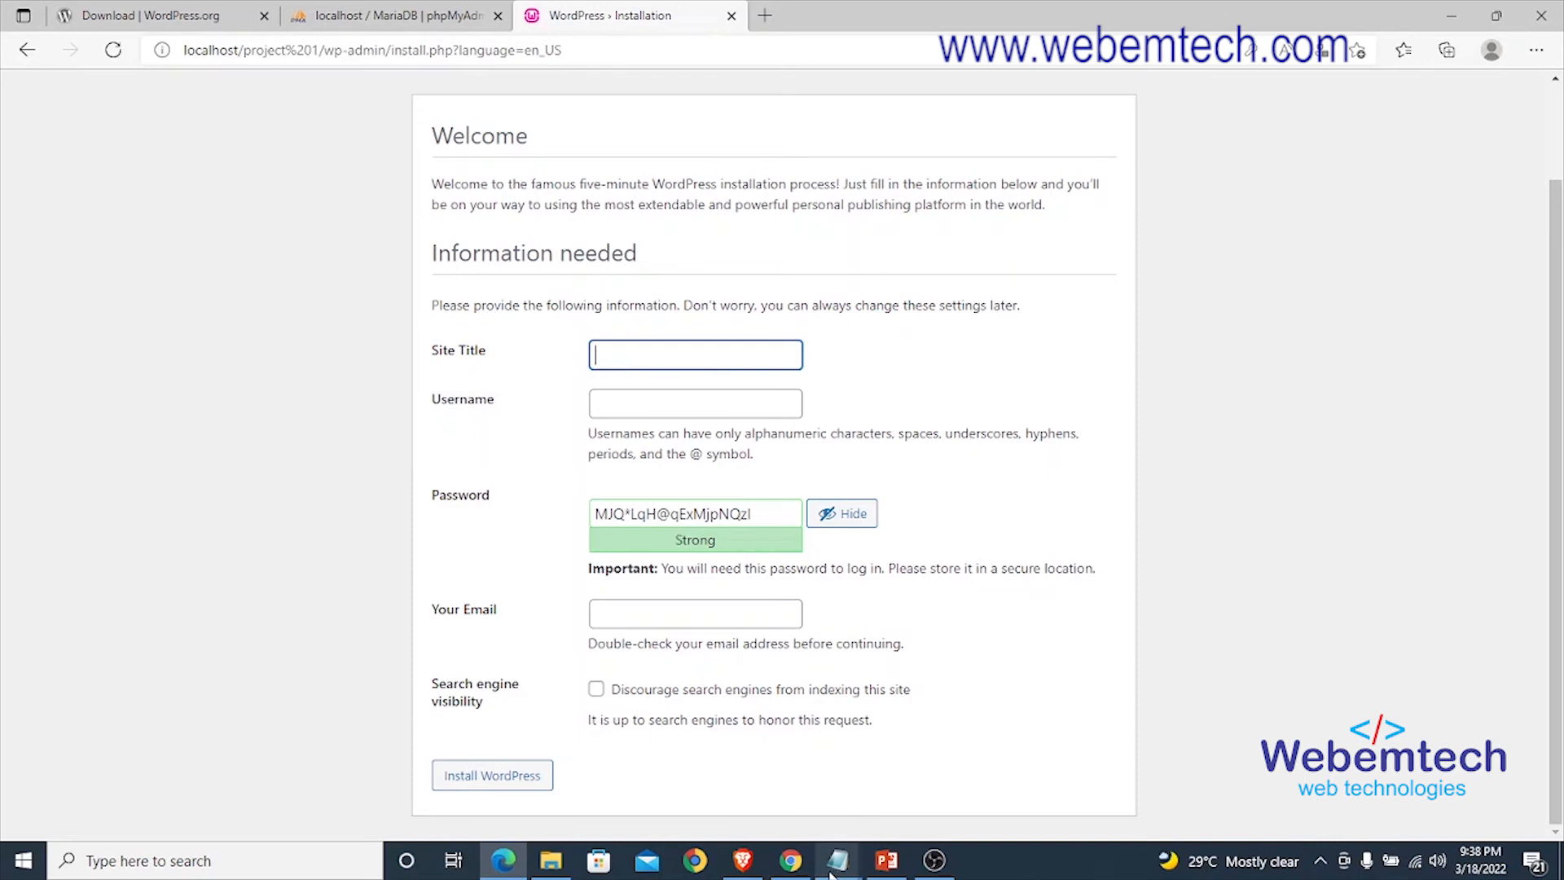
{"action": "left_click", "coordinate": [892, 774]}
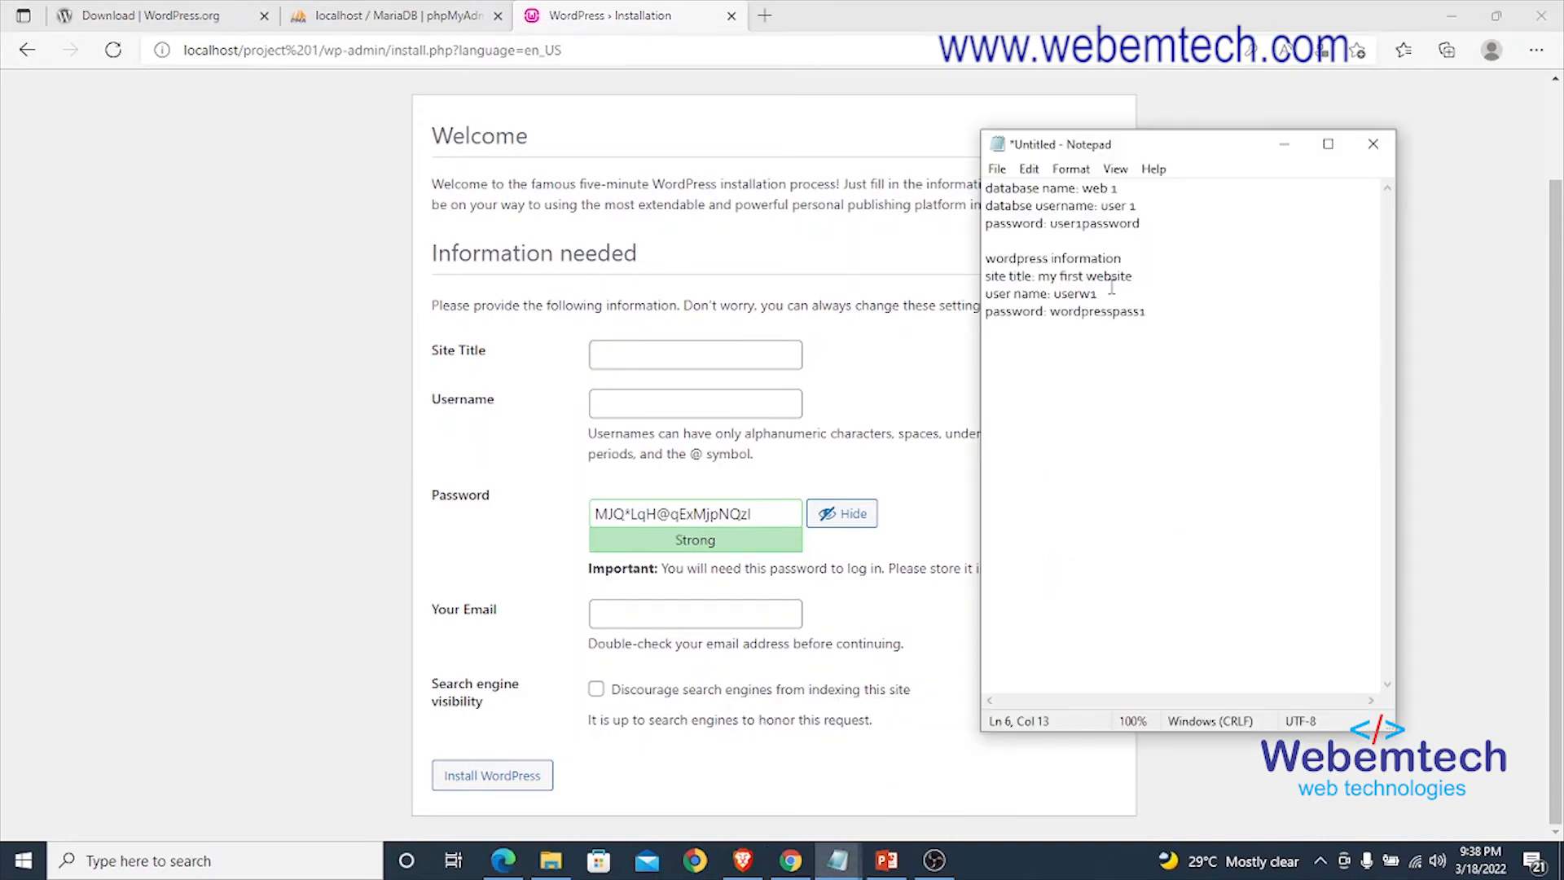
{"action": "left_click_drag", "start_coordinate": [1138, 277], "coordinate": [1042, 290]}
{"action": "key", "text": "ctrl+c"}
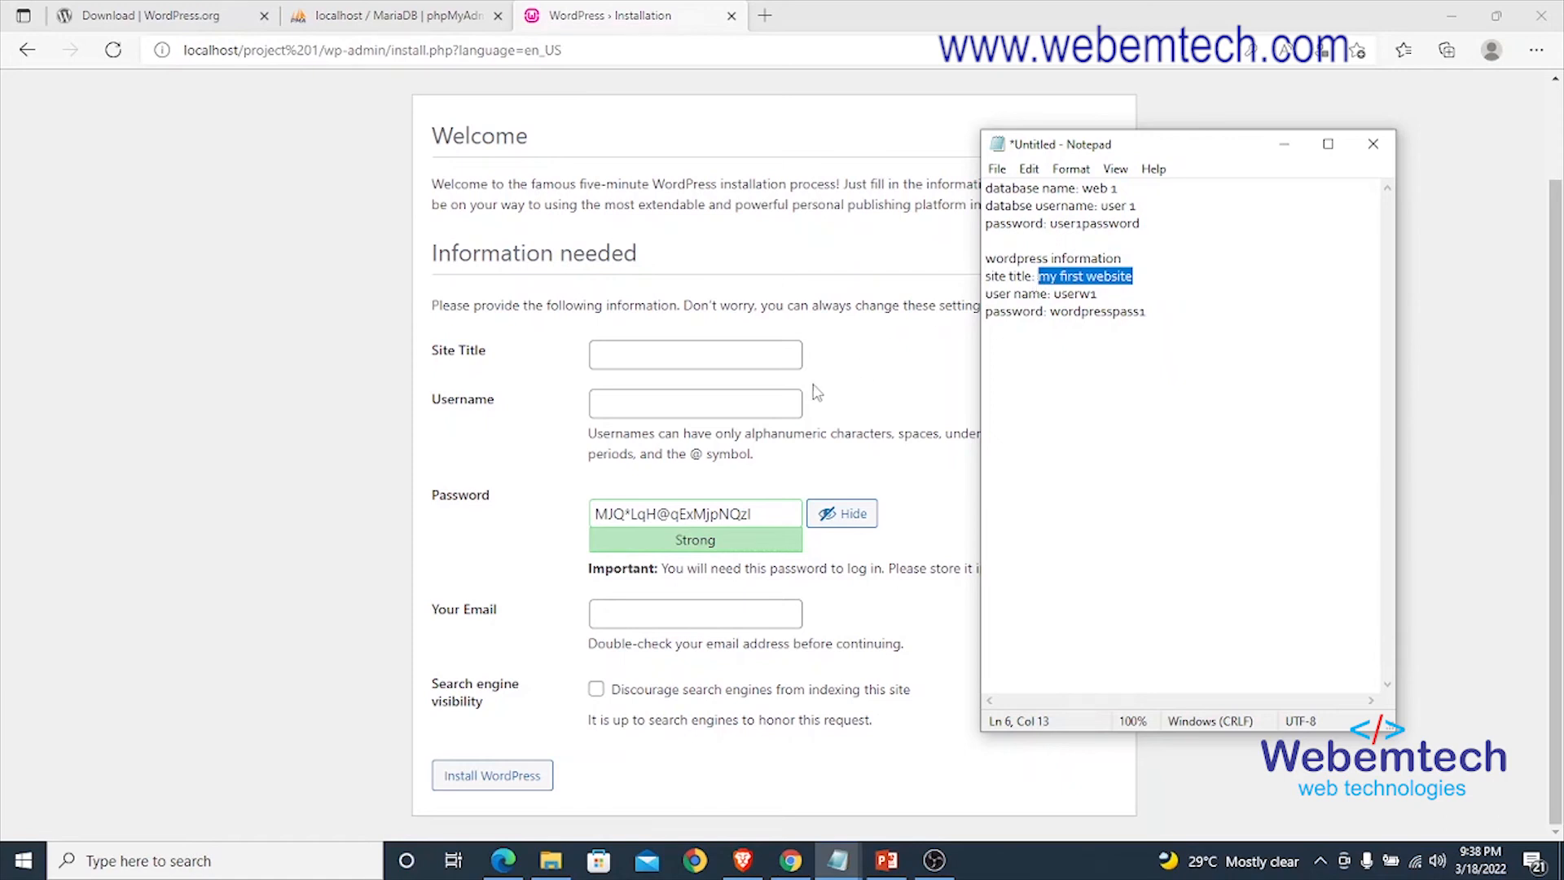
{"action": "left_click", "coordinate": [740, 355]}
{"action": "key", "text": "ctrl+v"}
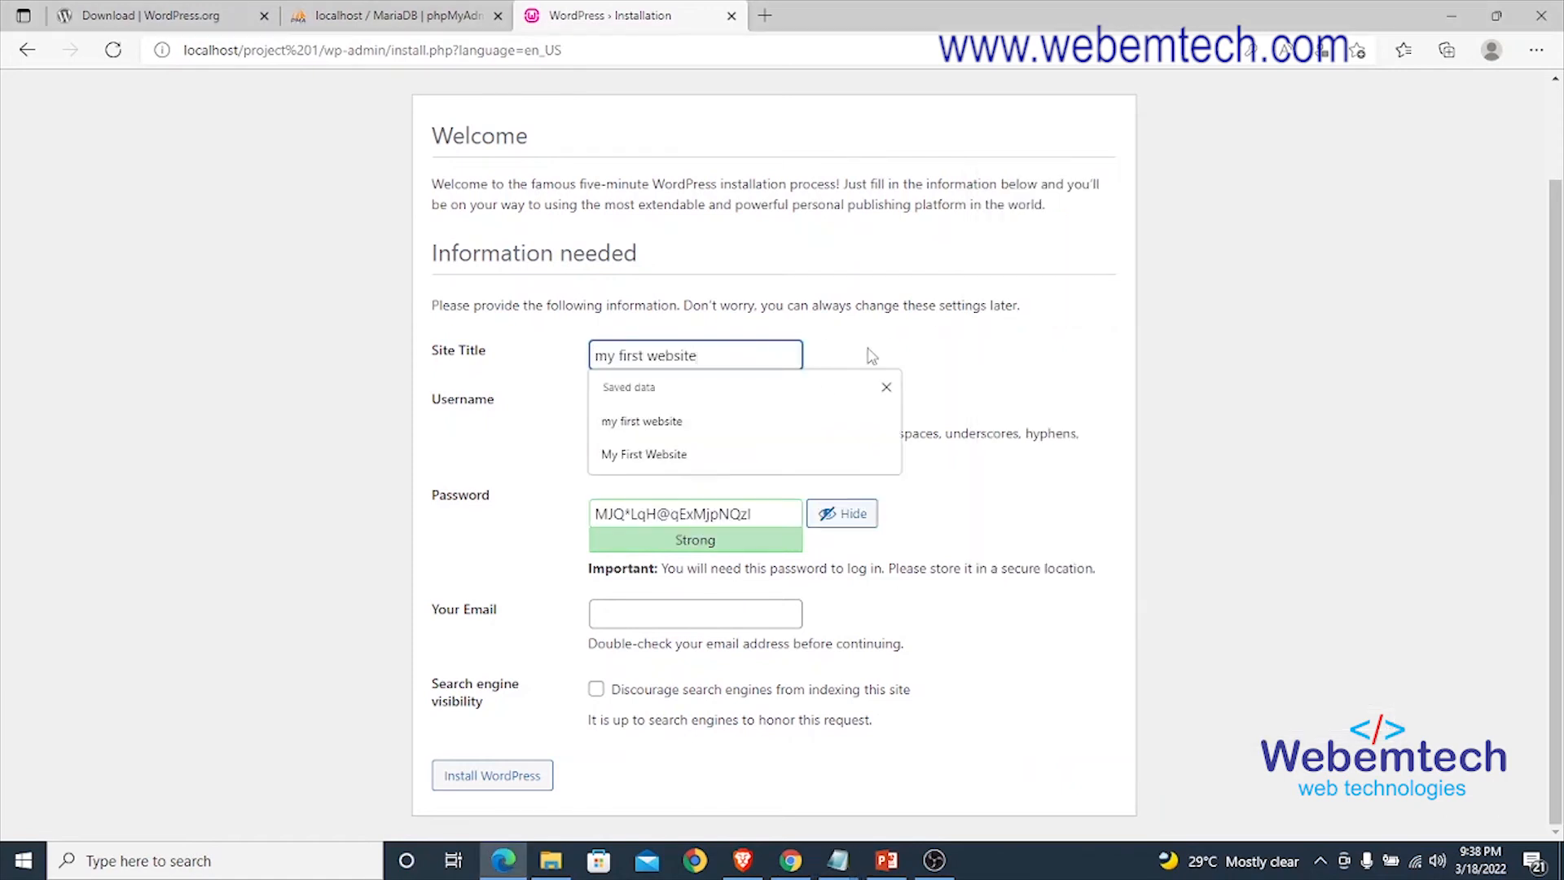
{"action": "left_click", "coordinate": [903, 352]}
Step: Type the admin username into Username and select the noted admin password
{"action": "left_click", "coordinate": [720, 403]}
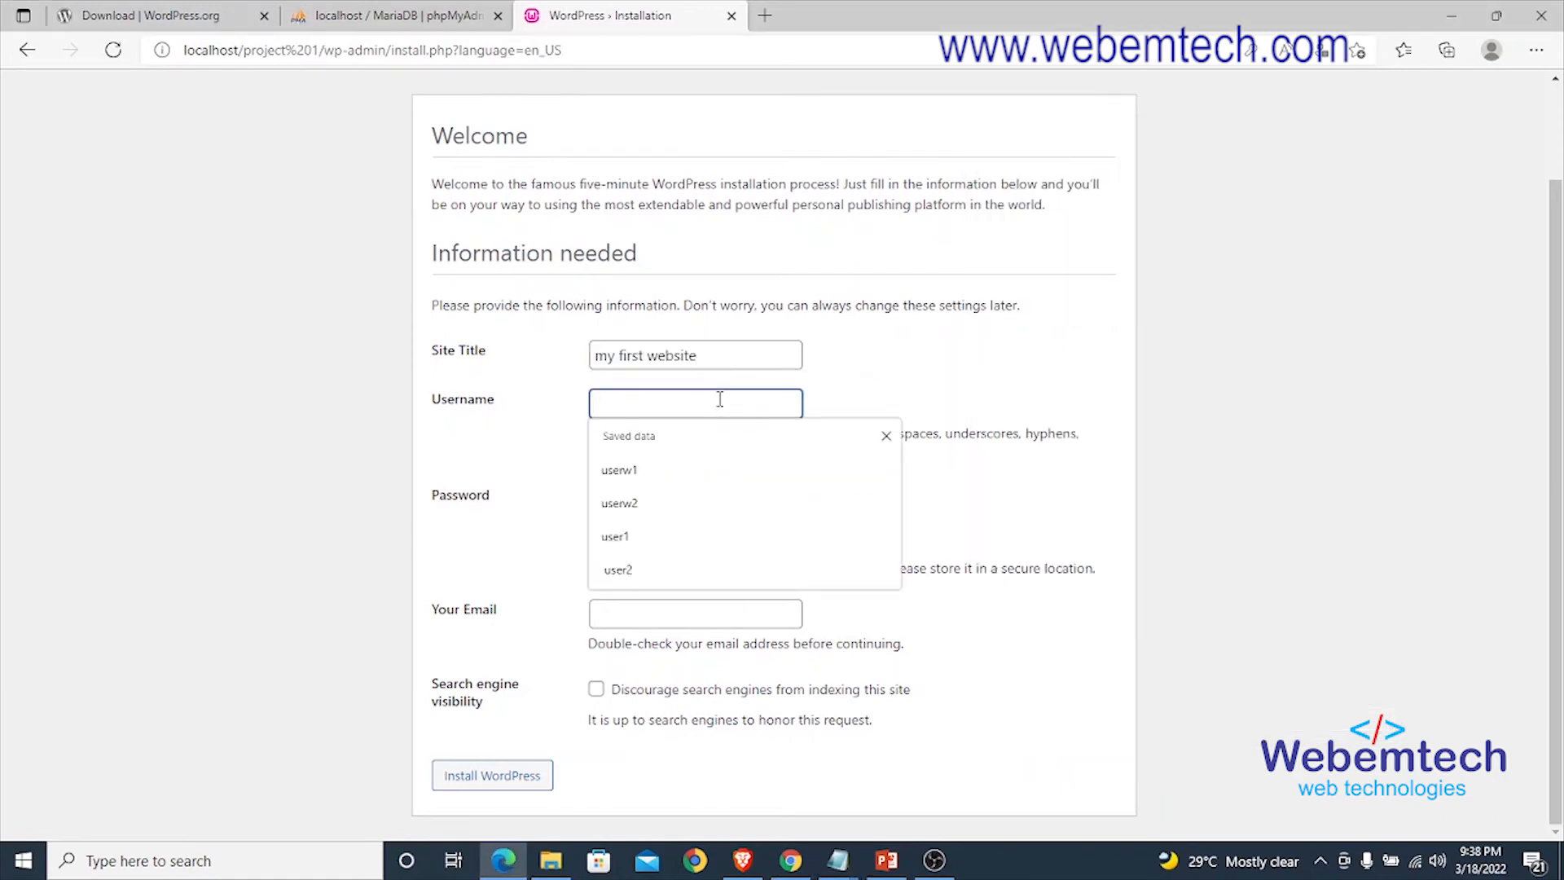
{"action": "type", "text": "user"}
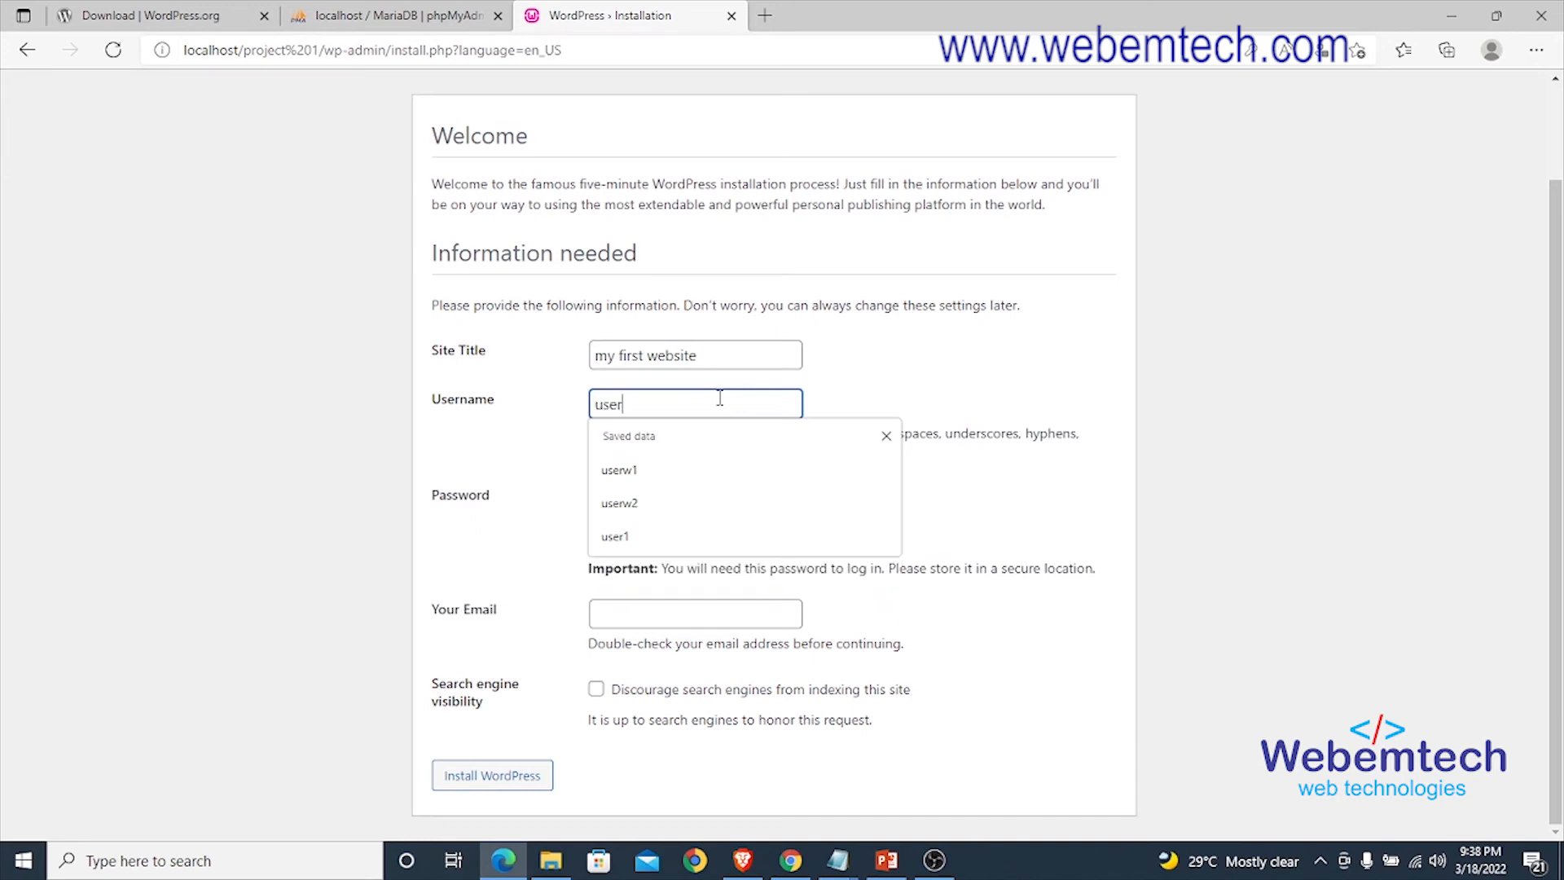
{"action": "type", "text": "w1"}
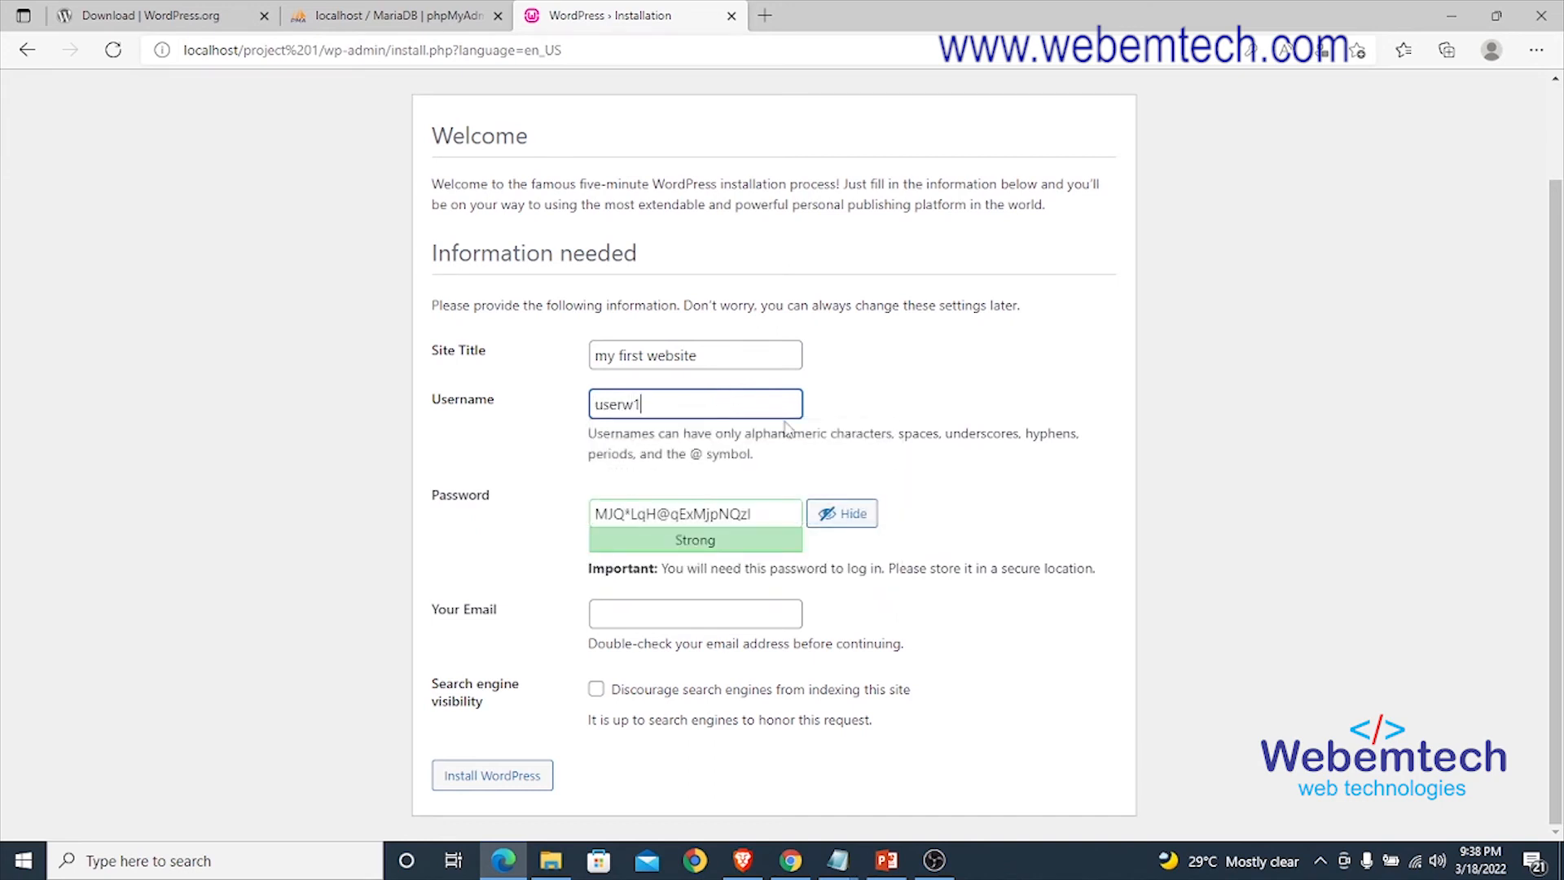
{"action": "left_click", "coordinate": [757, 511]}
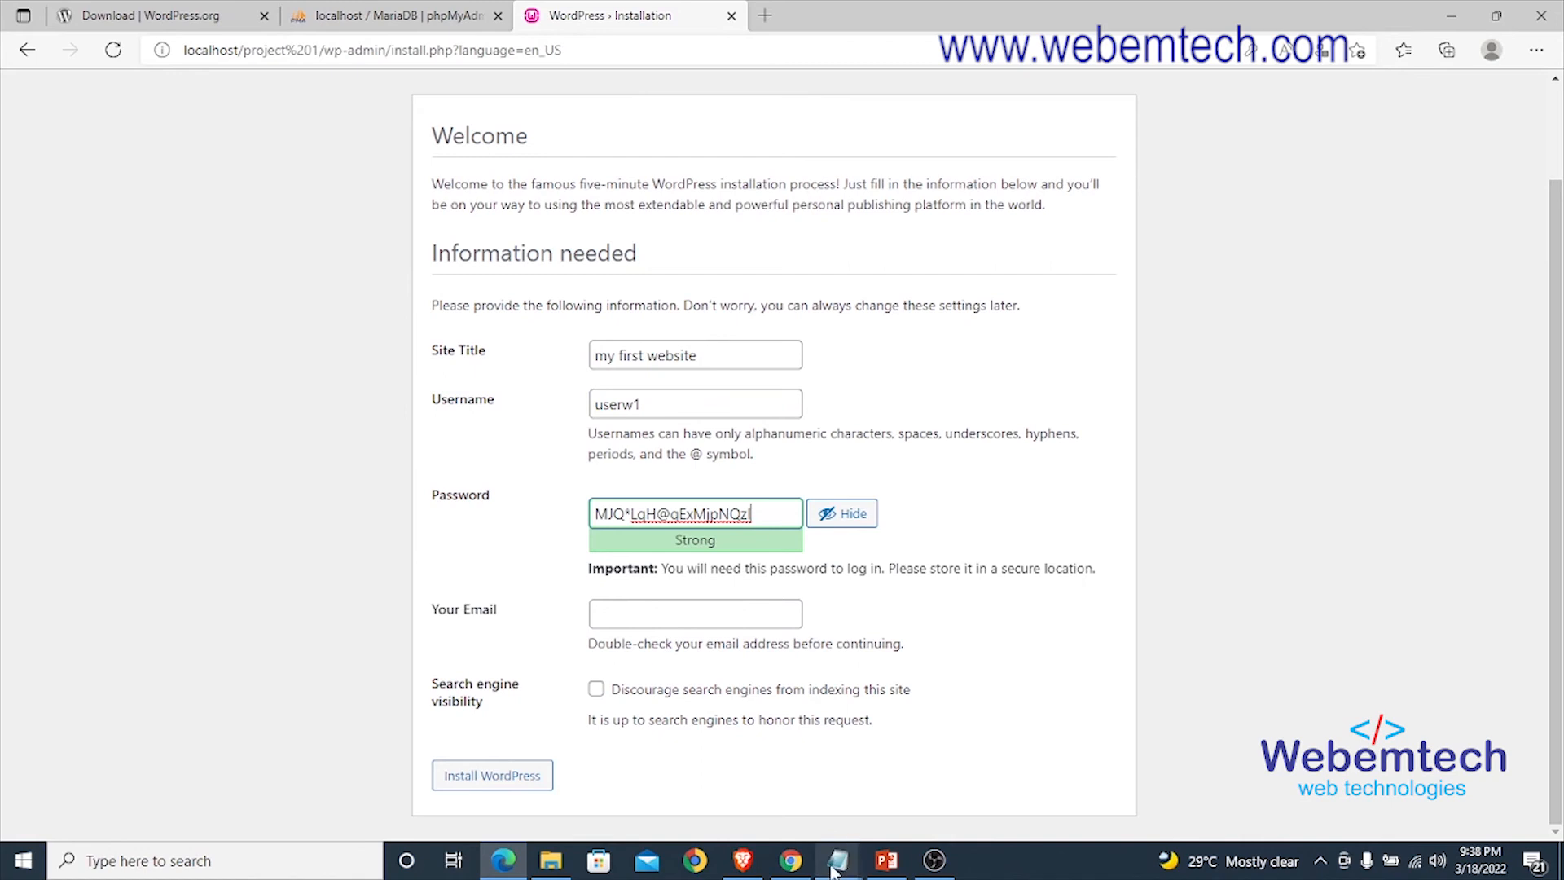
{"action": "mouse_move", "coordinate": [838, 860]}
{"action": "left_click", "coordinate": [878, 821]}
{"action": "left_click", "coordinate": [1147, 311]}
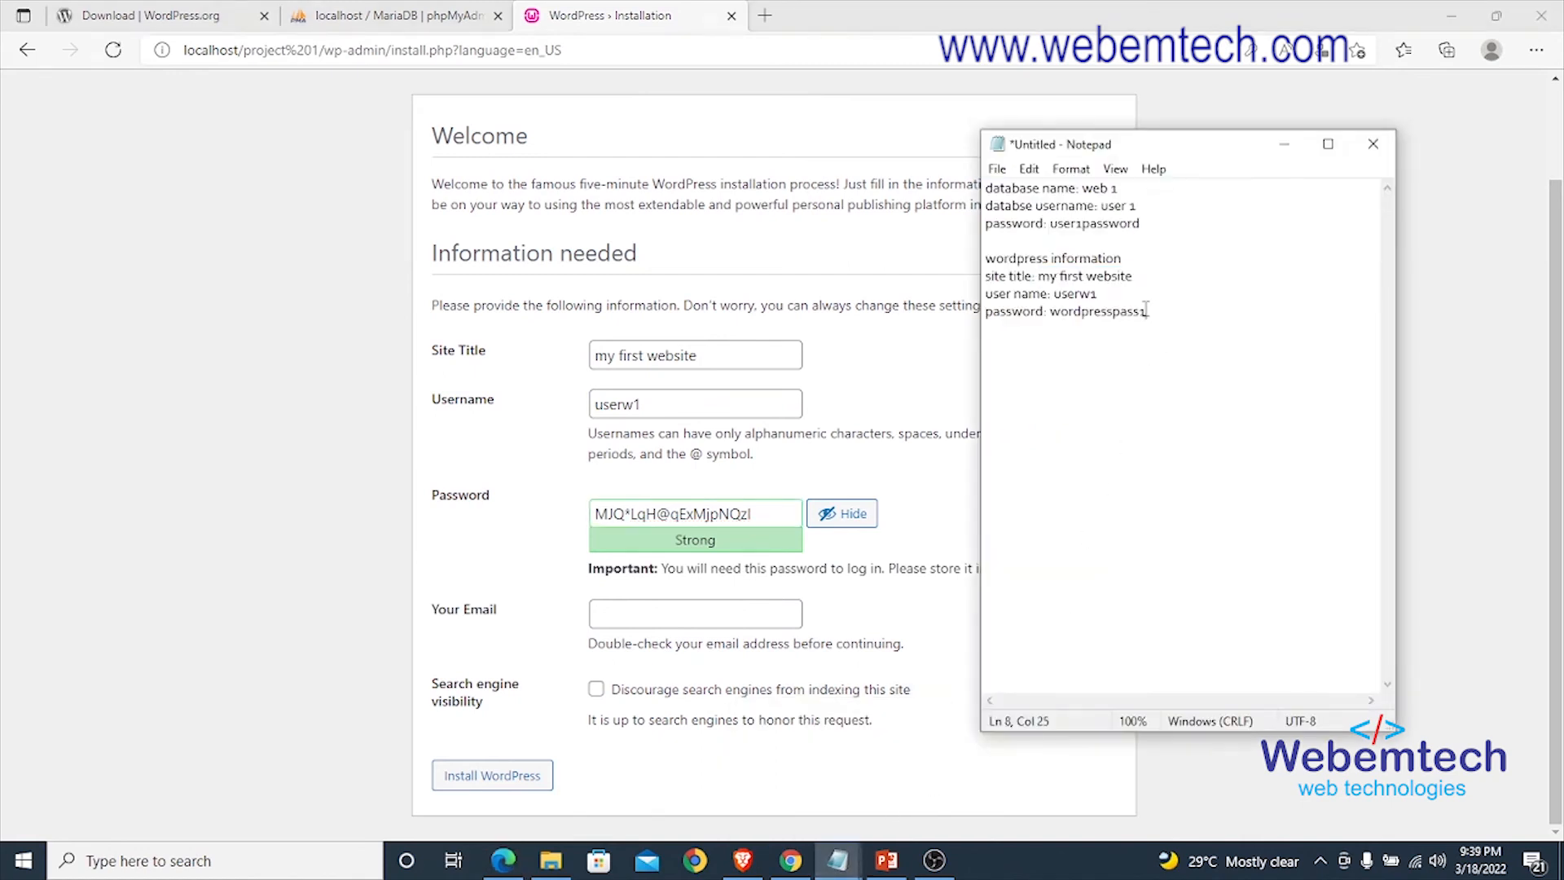
{"action": "left_click_drag", "start_coordinate": [1149, 311], "coordinate": [1054, 317]}
{"action": "key", "text": "ctrl+c"}
Step: Replace the generated password with the noted one, confirm the weak password, fill the saved e-mail, and install WordPress
{"action": "left_click", "coordinate": [720, 513]}
{"action": "key", "text": "ctrl+a"}
{"action": "key", "text": "ctrl+v"}
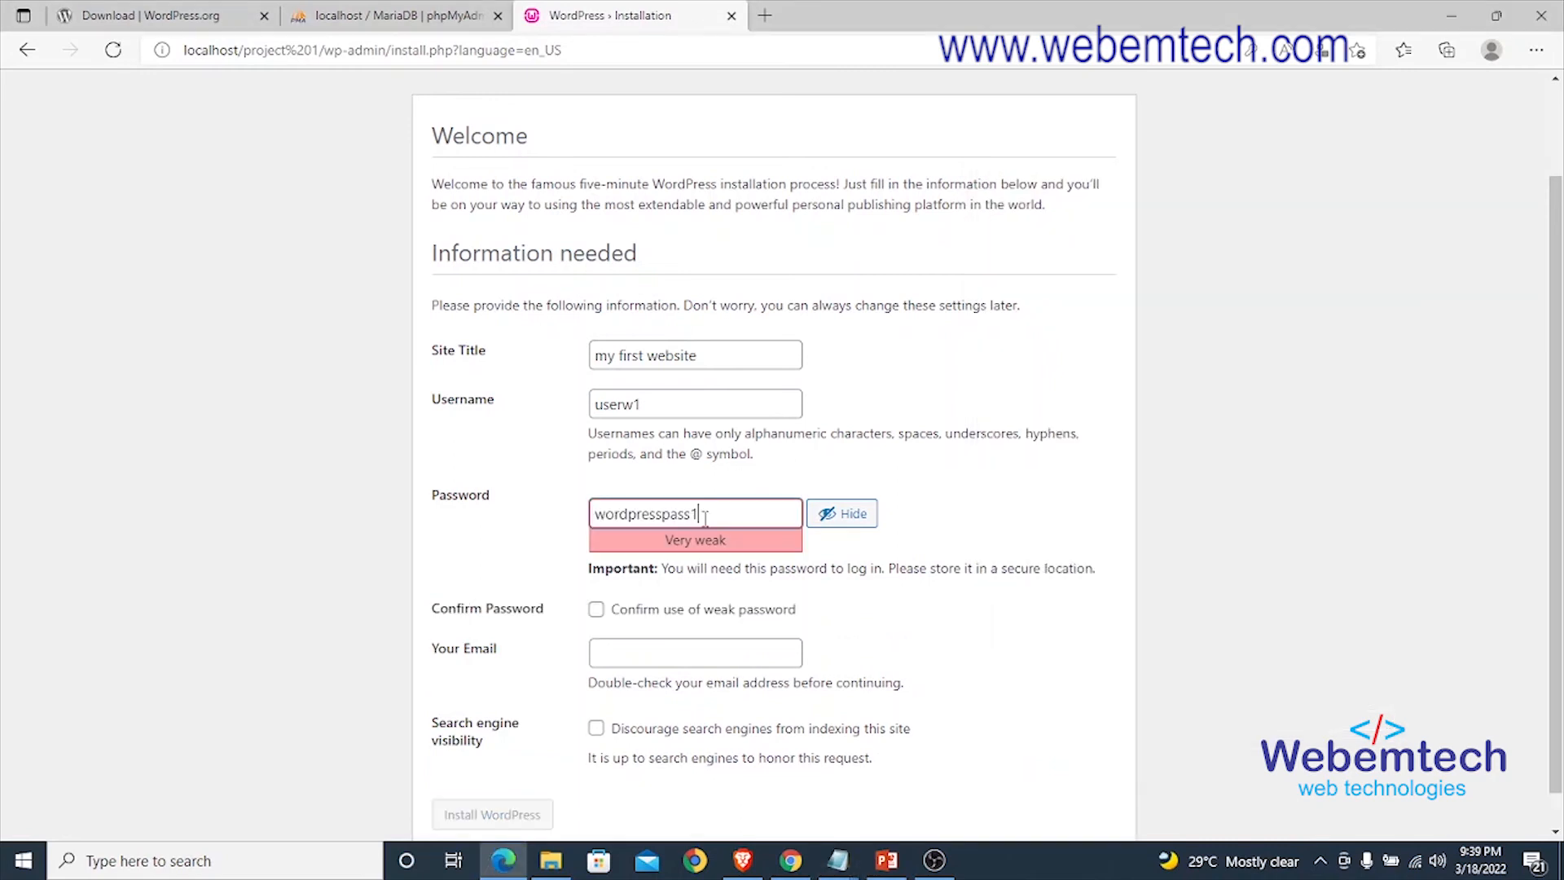
{"action": "left_click", "coordinate": [597, 610]}
{"action": "scroll", "coordinate": [829, 614], "scroll_direction": "down", "scroll_amount": 1}
{"action": "left_click", "coordinate": [688, 617]}
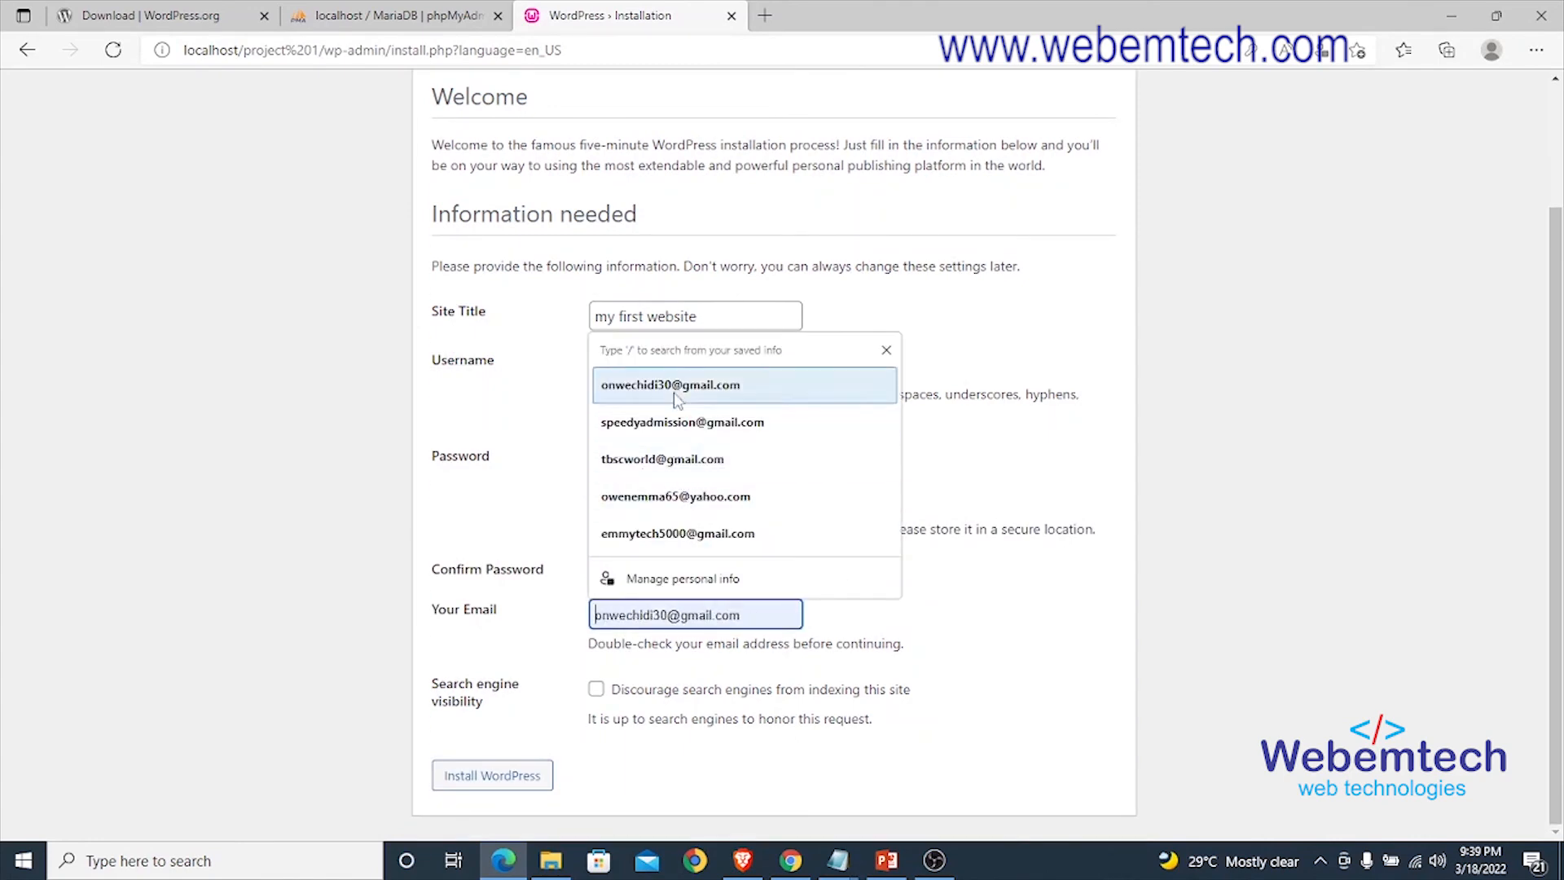
{"action": "left_click", "coordinate": [650, 387]}
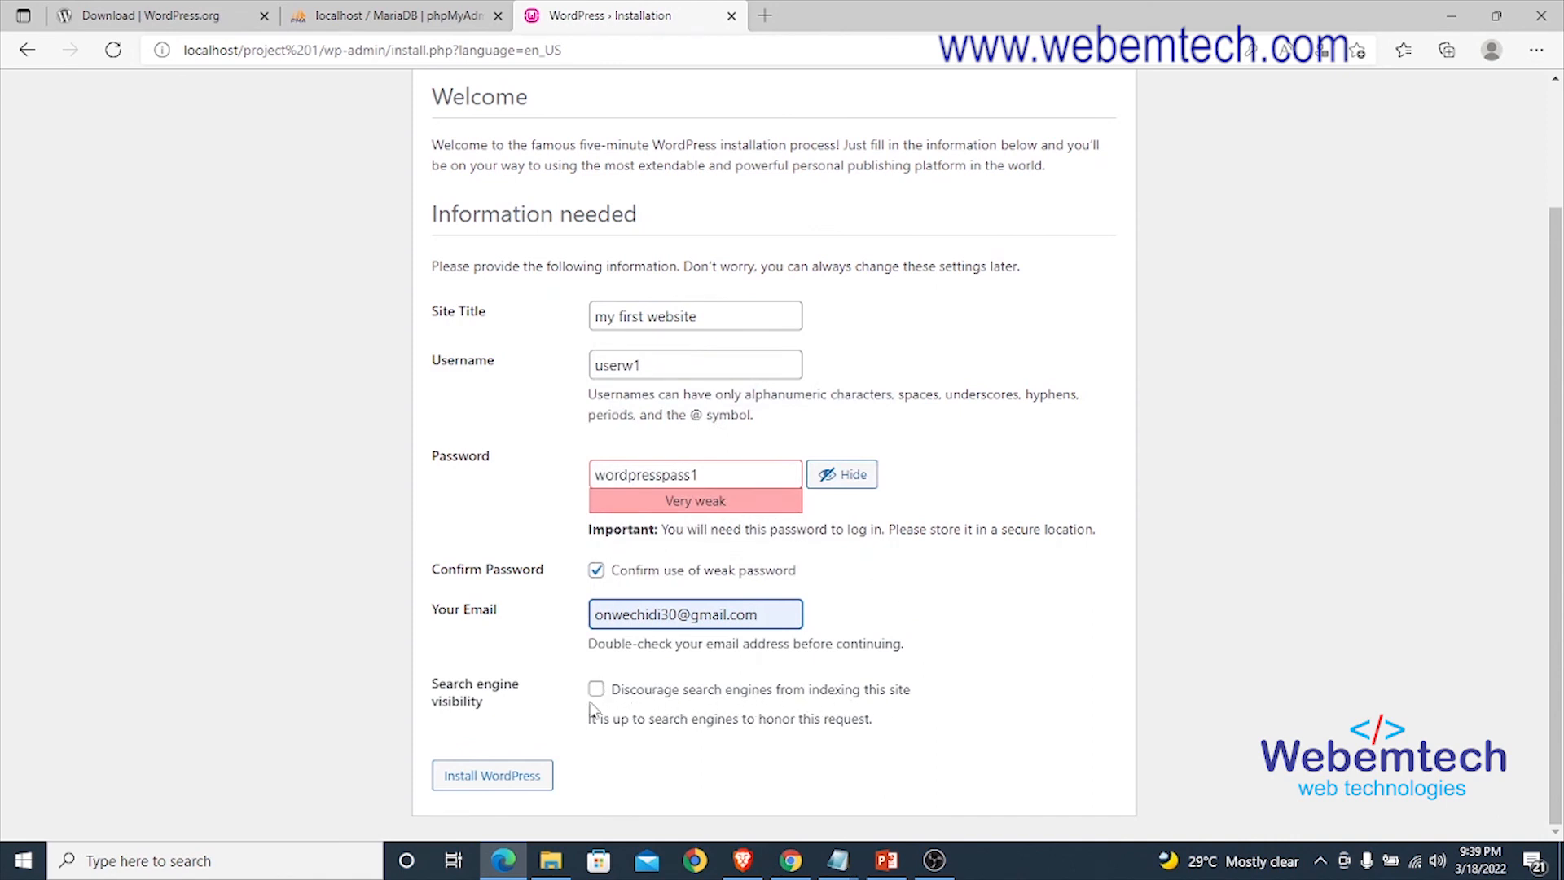
{"action": "left_click", "coordinate": [479, 780]}
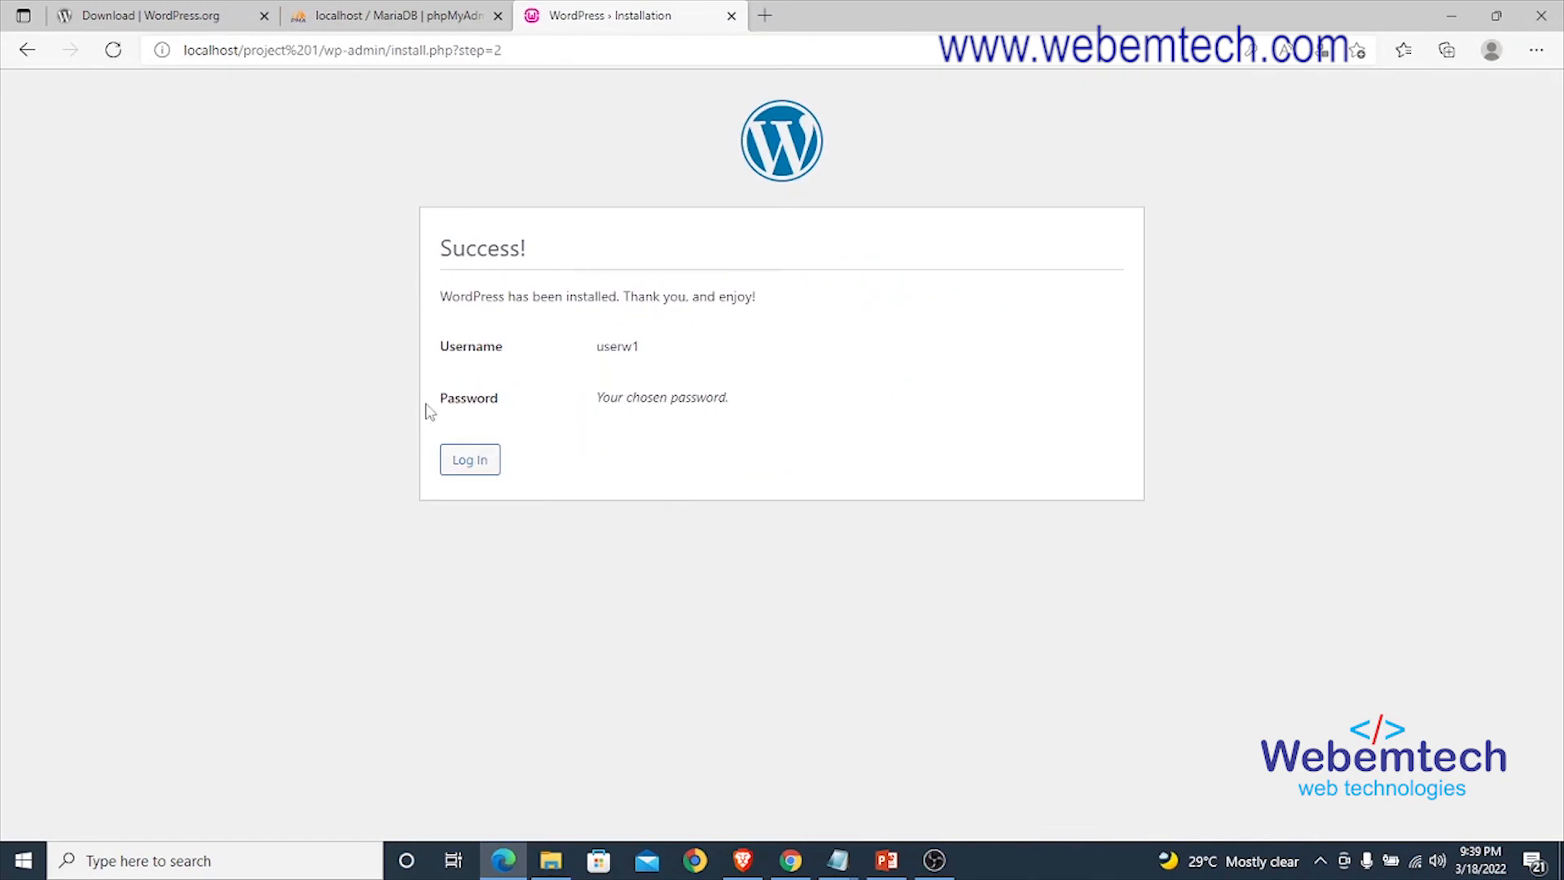
Step: Go to the login page and paste the admin username copied from the notes
{"action": "left_click", "coordinate": [469, 461]}
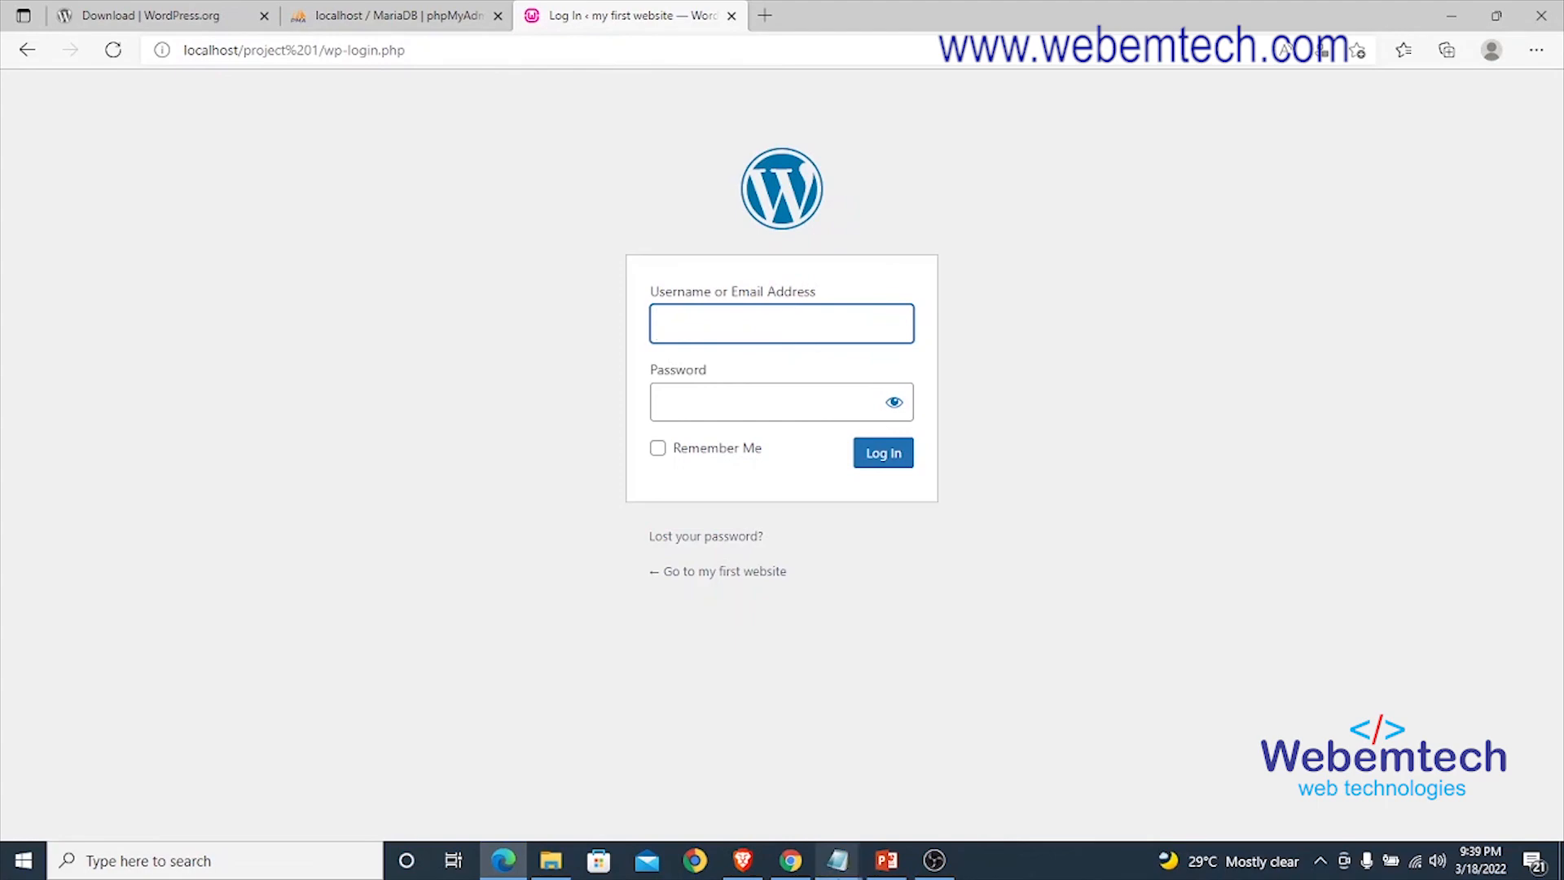
{"action": "mouse_move", "coordinate": [838, 855]}
{"action": "left_click", "coordinate": [912, 778]}
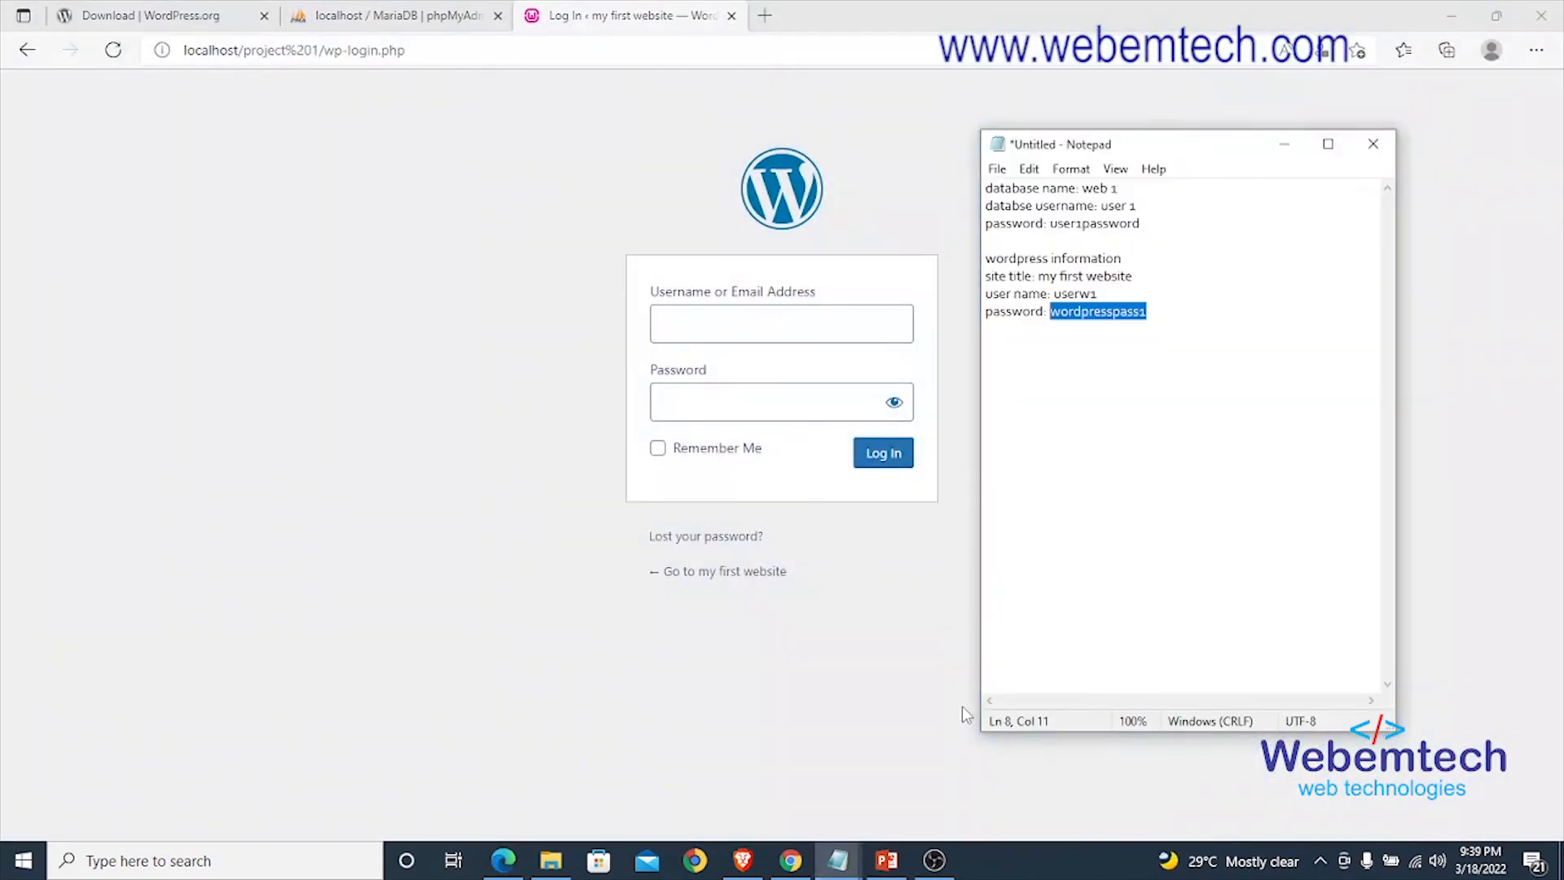
{"action": "left_click", "coordinate": [1141, 278]}
{"action": "left_click_drag", "start_coordinate": [1103, 295], "coordinate": [1059, 301]}
{"action": "key", "text": "ctrl+c"}
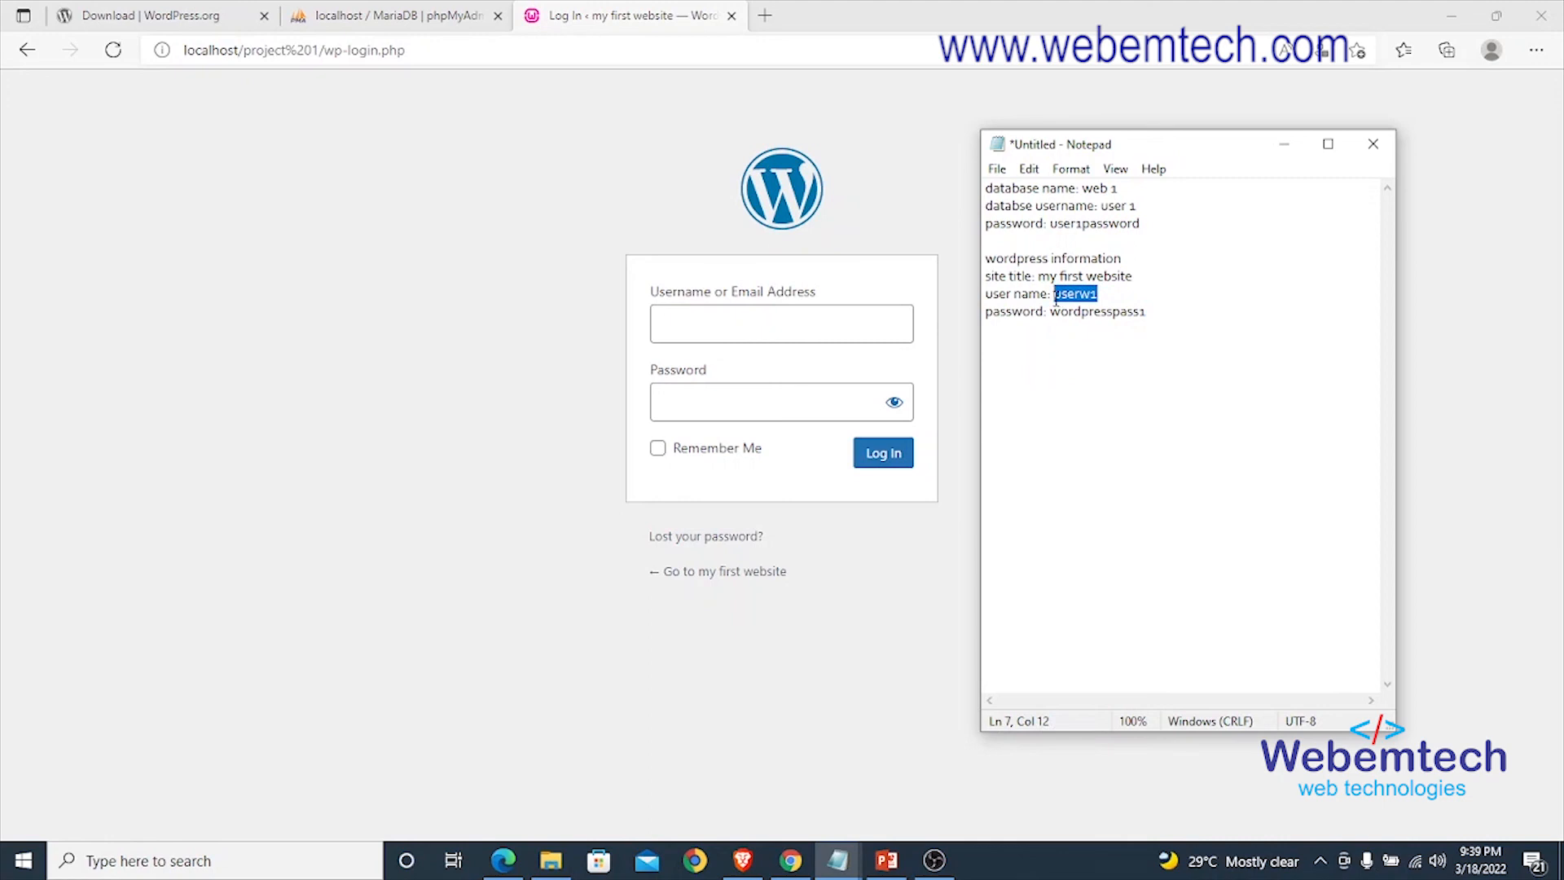
{"action": "left_click", "coordinate": [750, 314]}
{"action": "key", "text": "ctrl+v"}
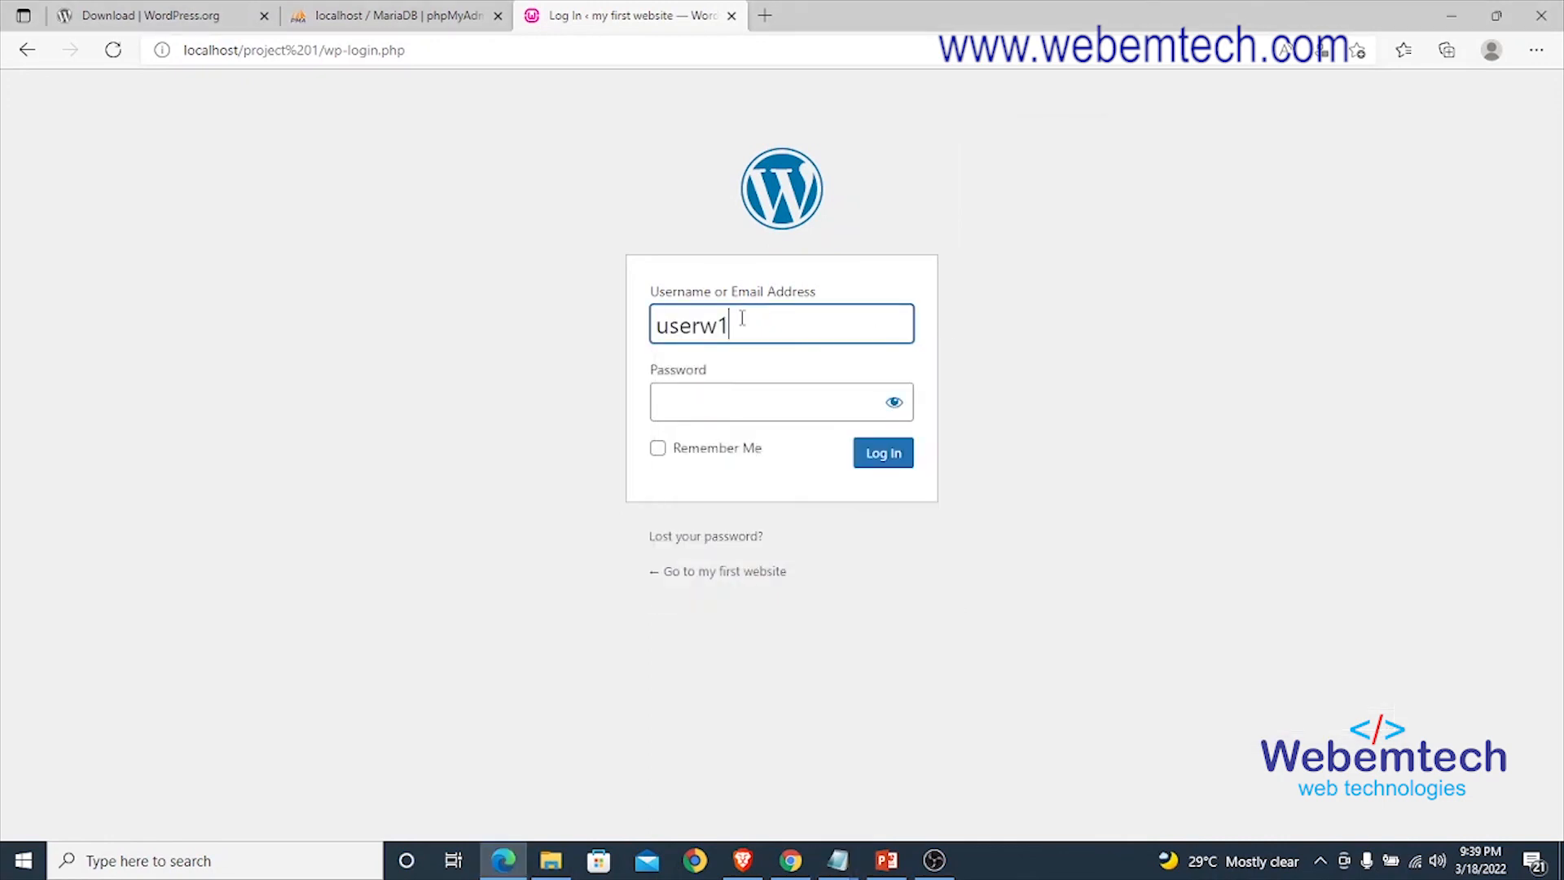
Step: Paste the noted admin password over the stray characters in Password and submit the login
{"action": "left_click", "coordinate": [715, 405]}
{"action": "type", "text": "••"}
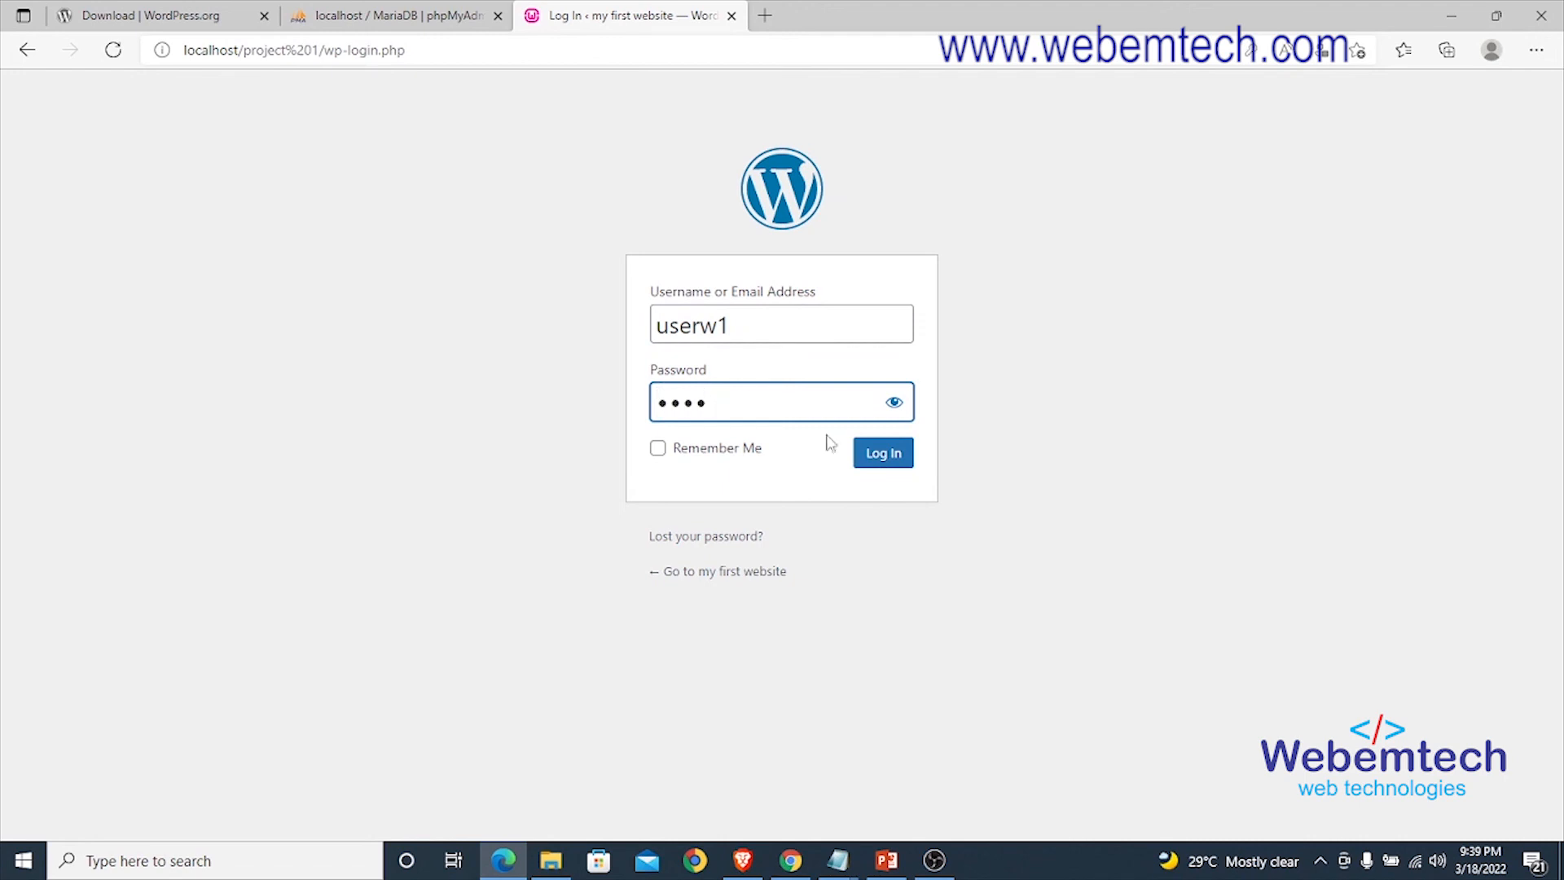
{"action": "mouse_move", "coordinate": [849, 861]}
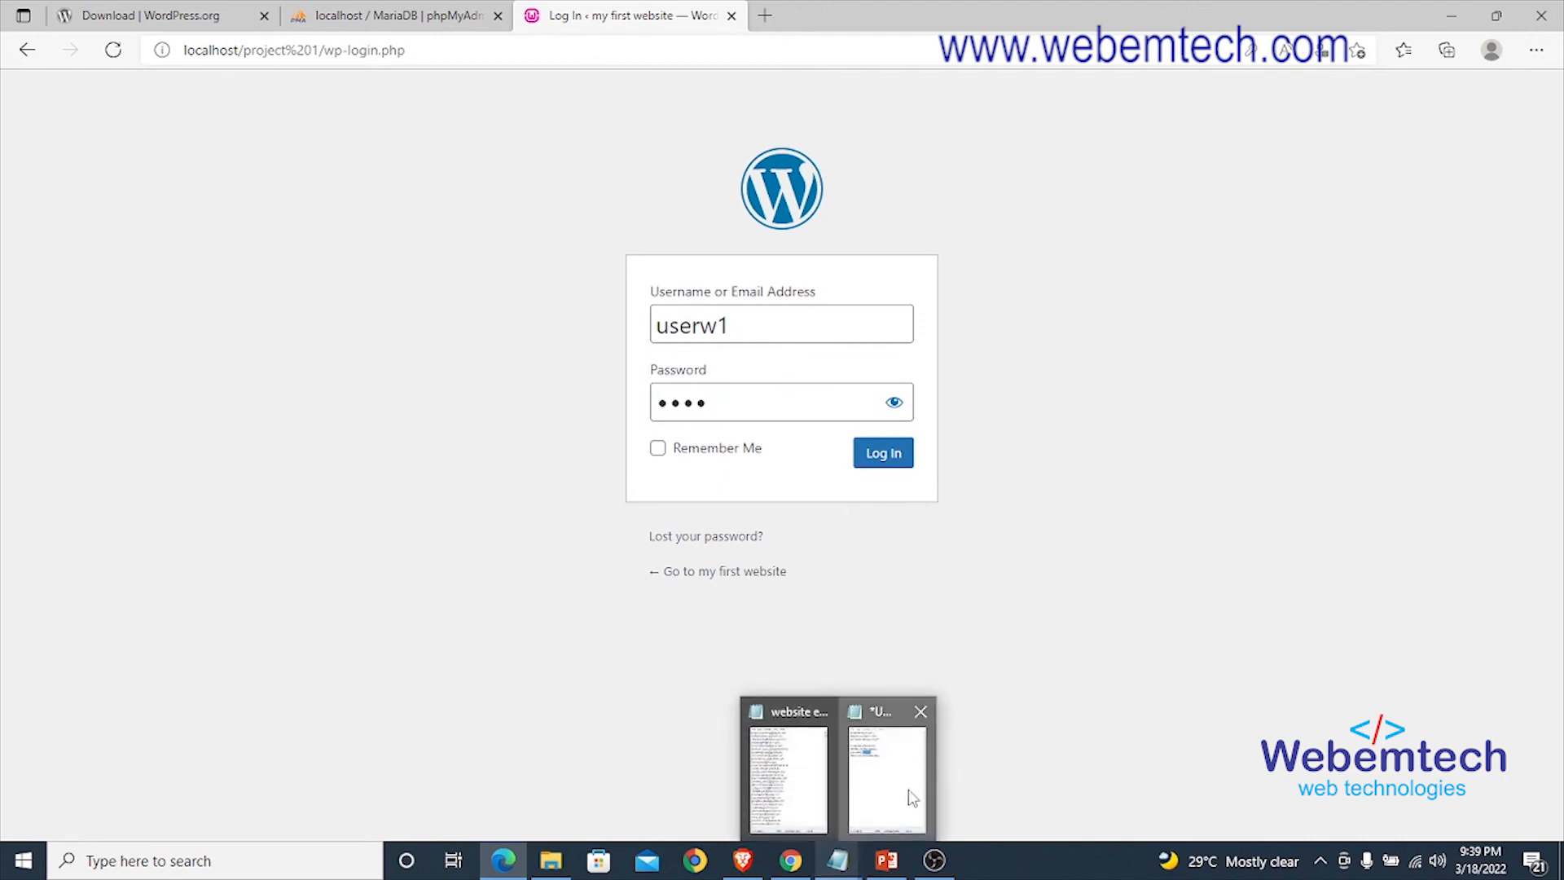
{"action": "left_click", "coordinate": [911, 792]}
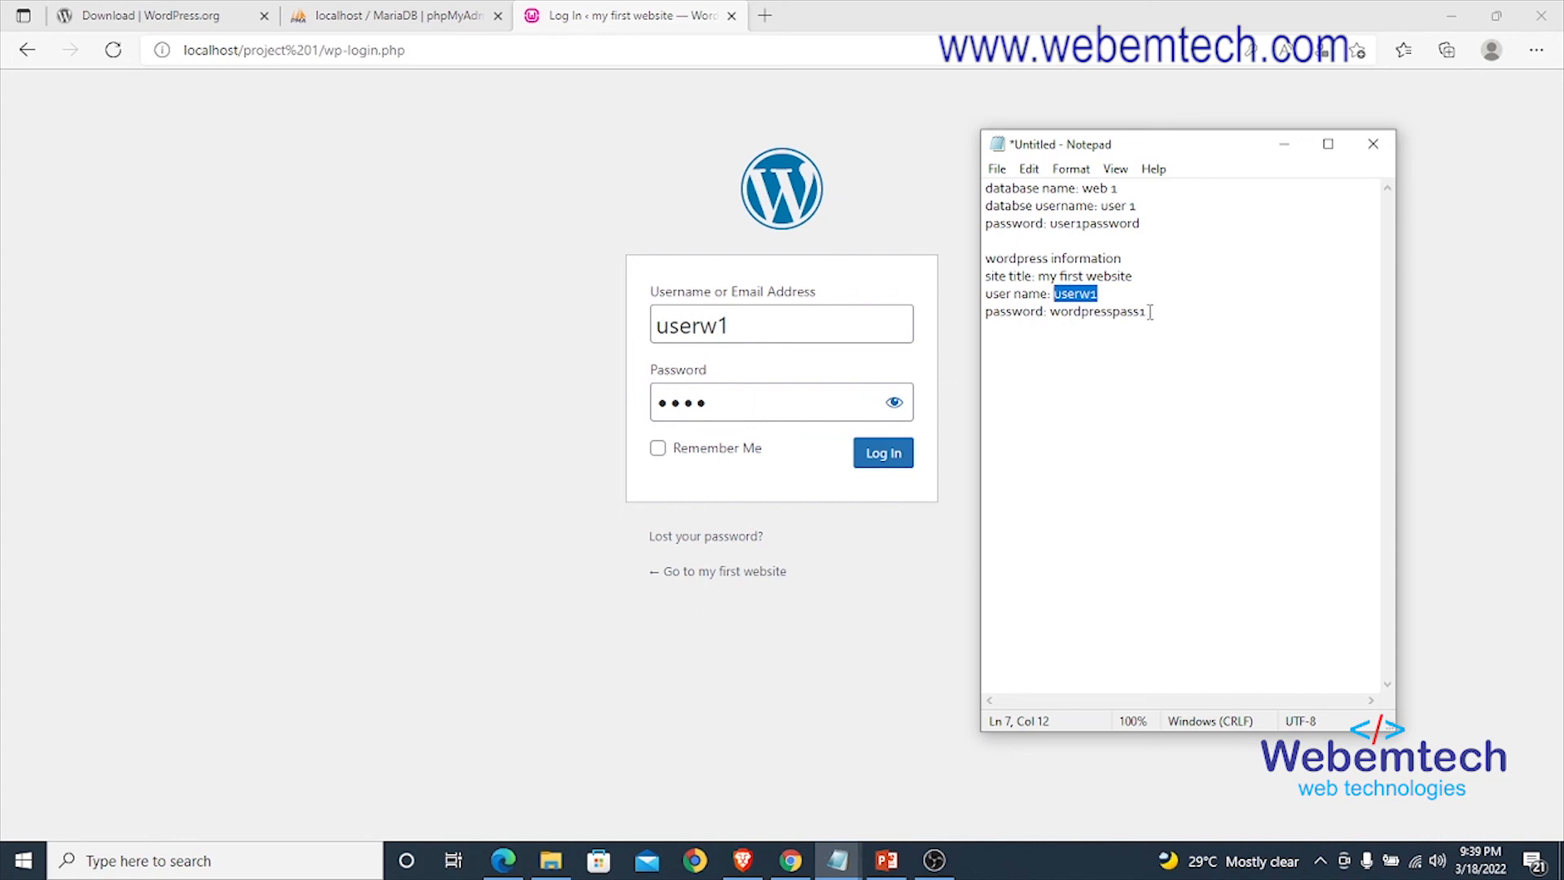
{"action": "left_click_drag", "start_coordinate": [1150, 313], "coordinate": [1066, 313]}
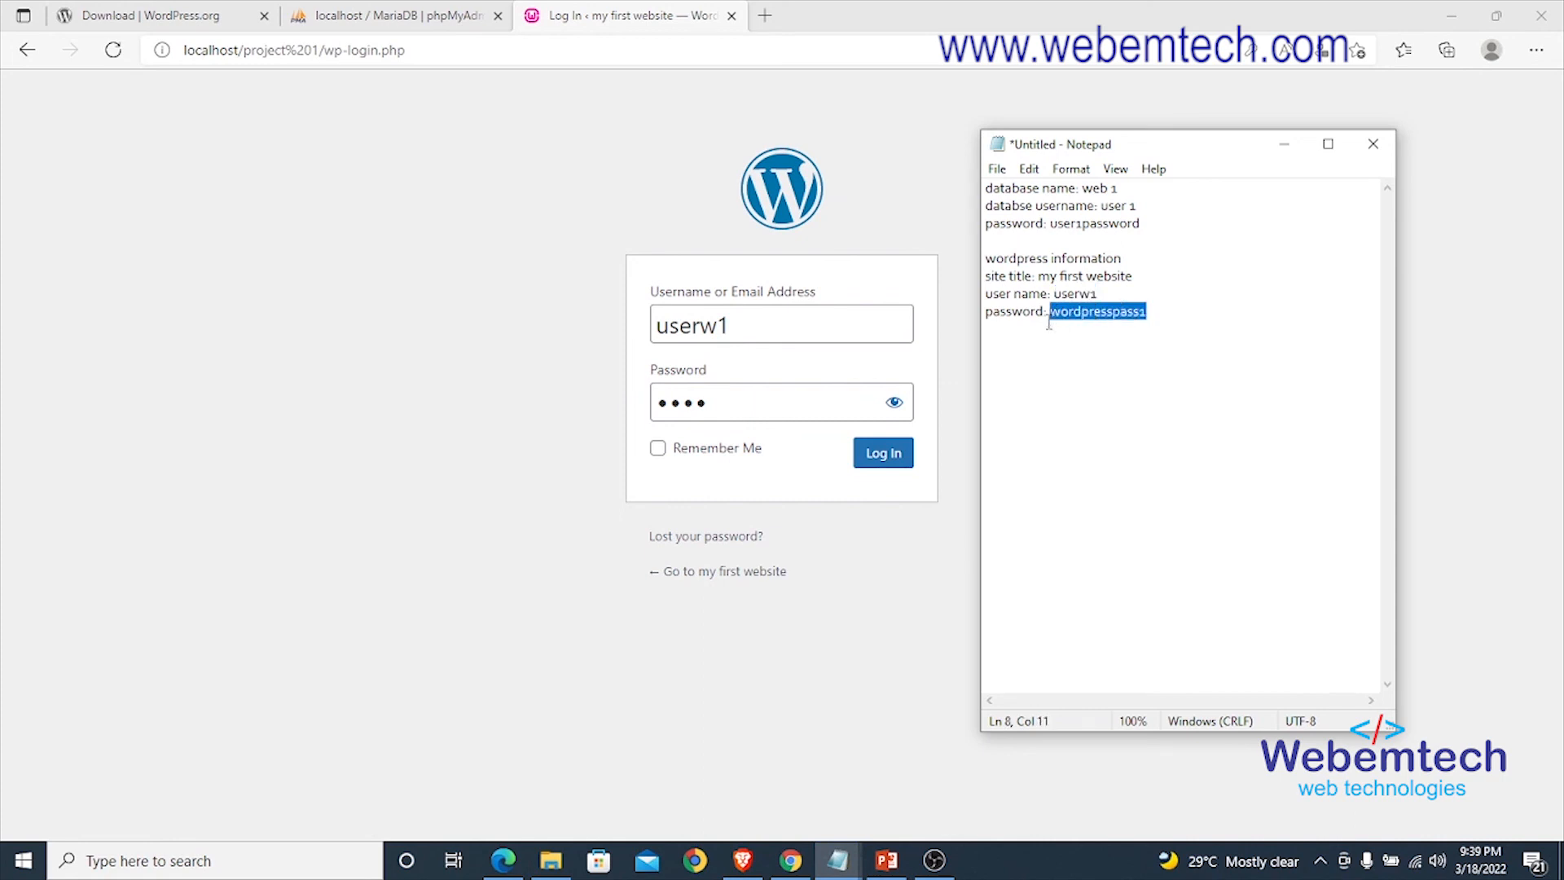
{"action": "left_click", "coordinate": [778, 408]}
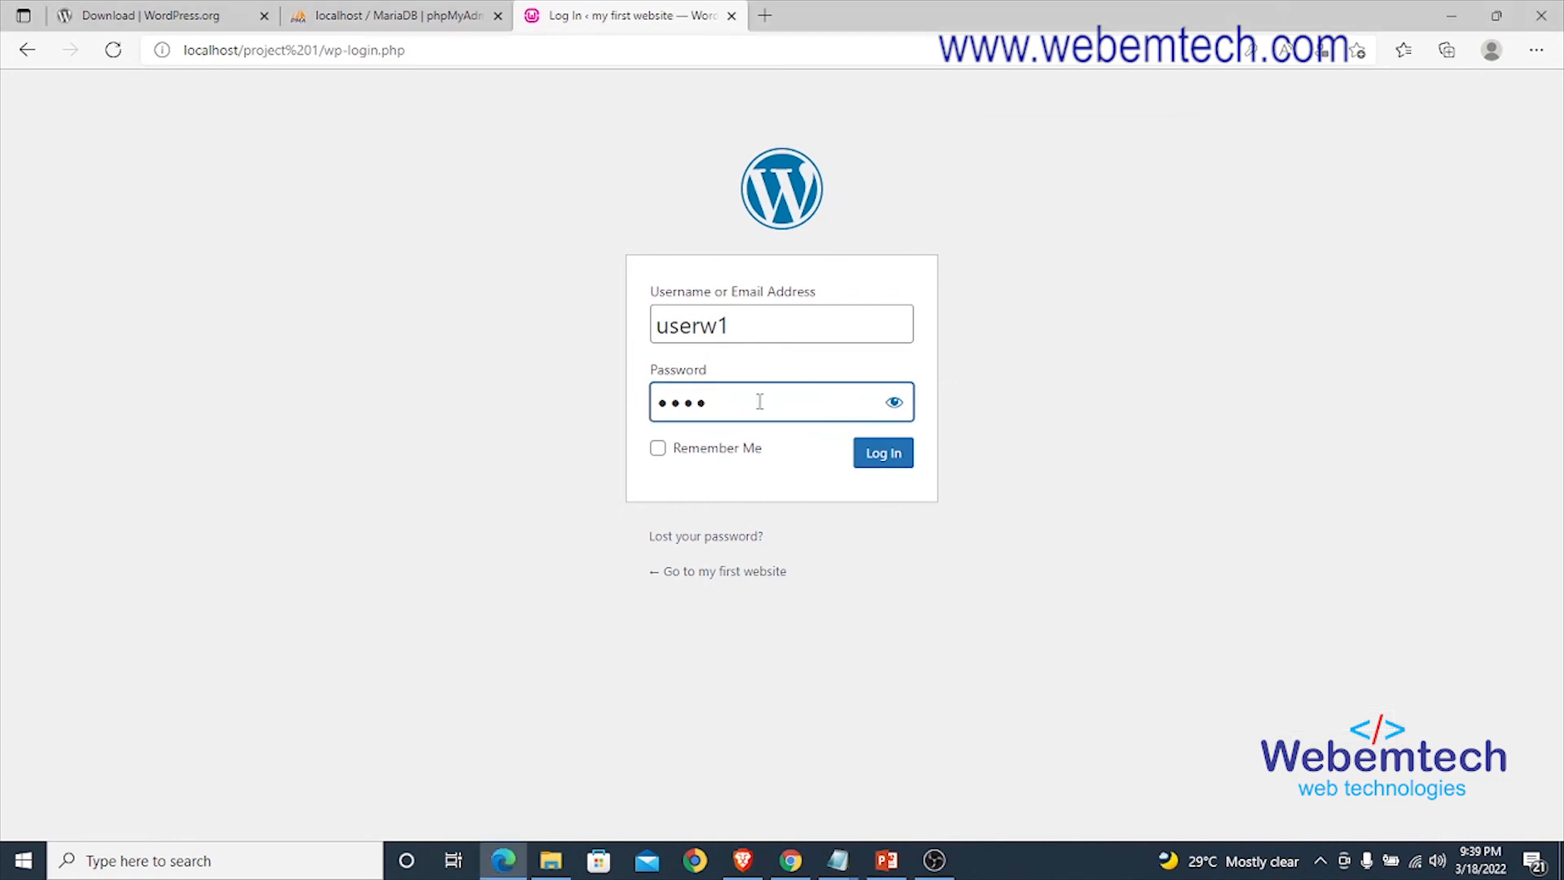
{"action": "key", "text": "ctrl+a"}
{"action": "key", "text": "ctrl+v"}
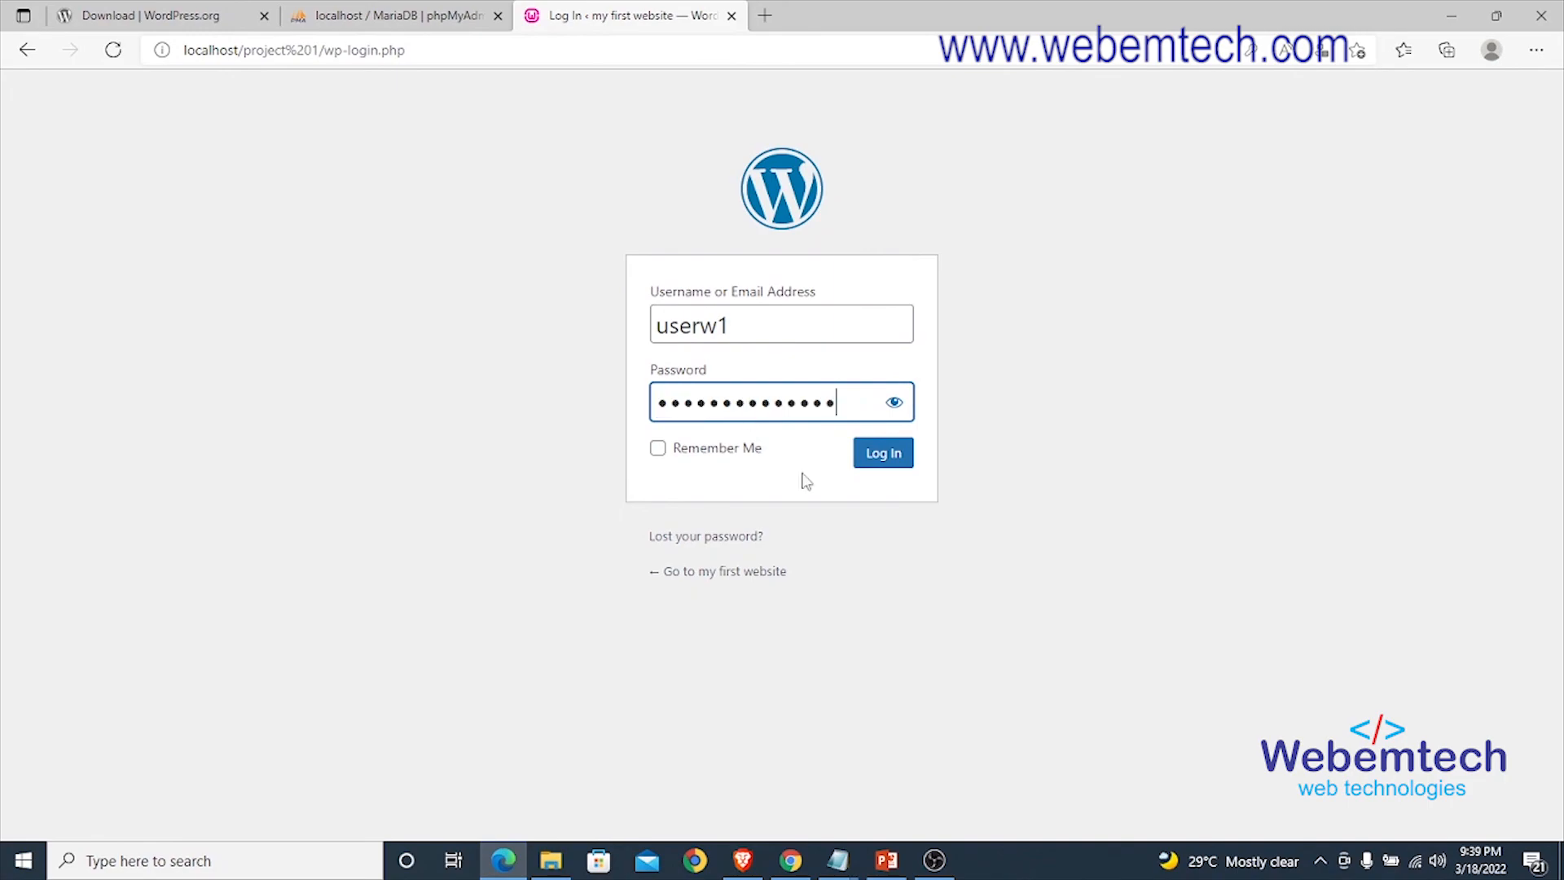
{"action": "left_click", "coordinate": [891, 462]}
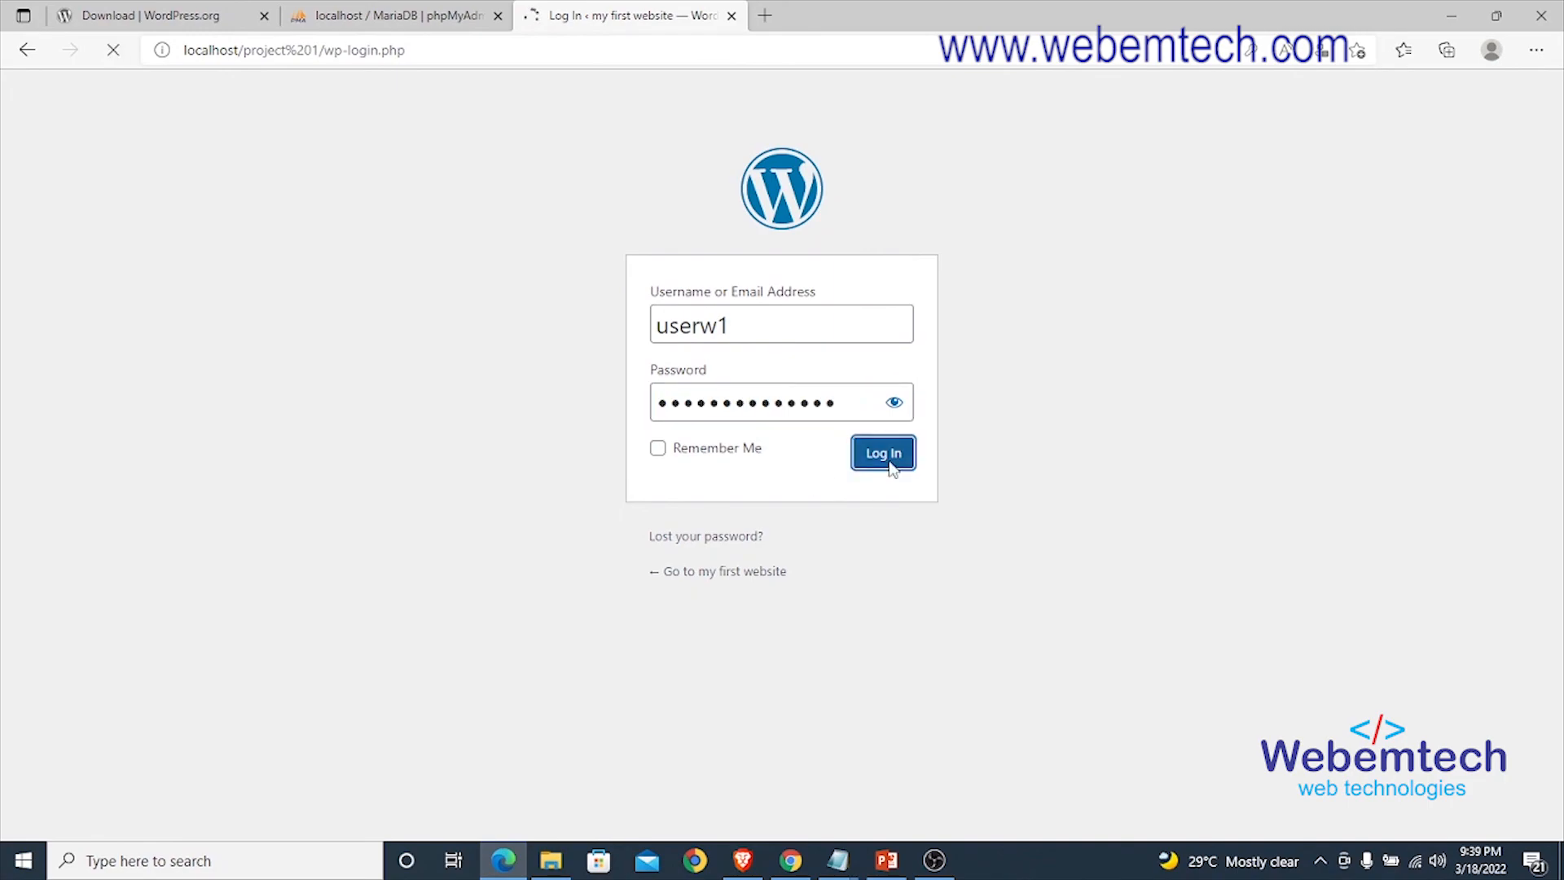